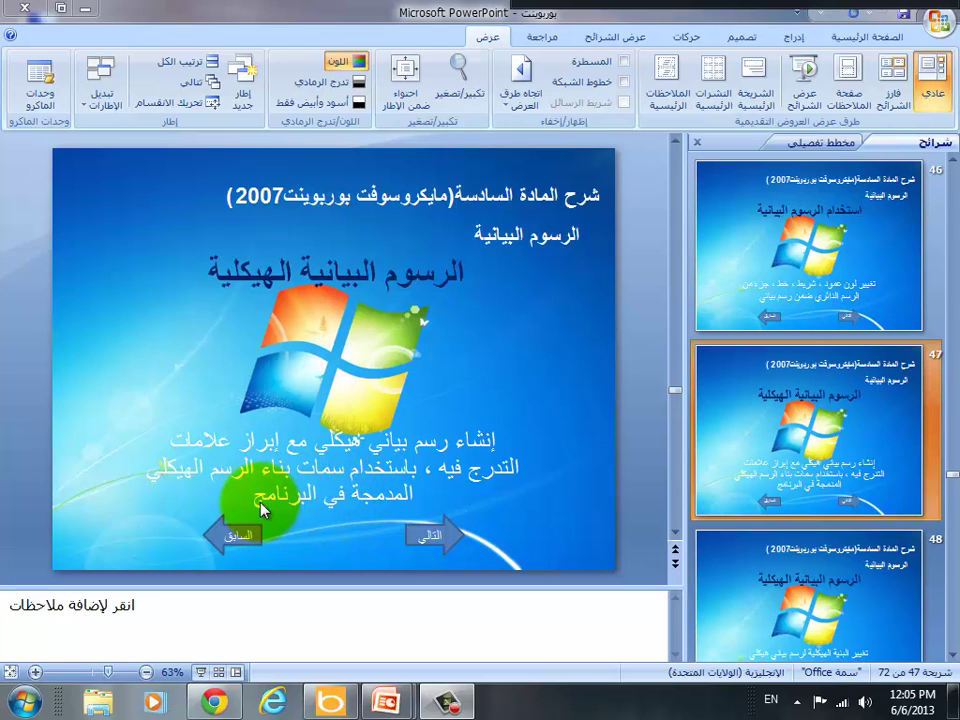
# Step: With tutorial slide 47 shown, switch the keyboard input language to Arabic
pyautogui.hotkey('alt', 'shift')
# Step: Switch to the Presentation1 deck, view slides 1 and 2, then bring Chrome forward
pyautogui.click(104, 100)
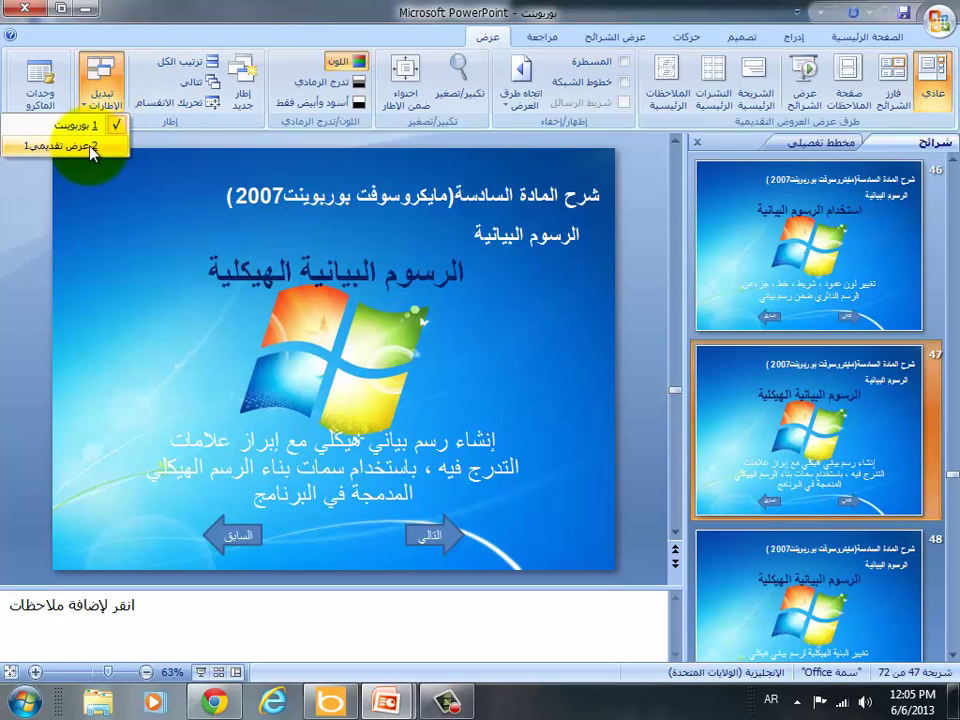
pyautogui.click(91, 147)
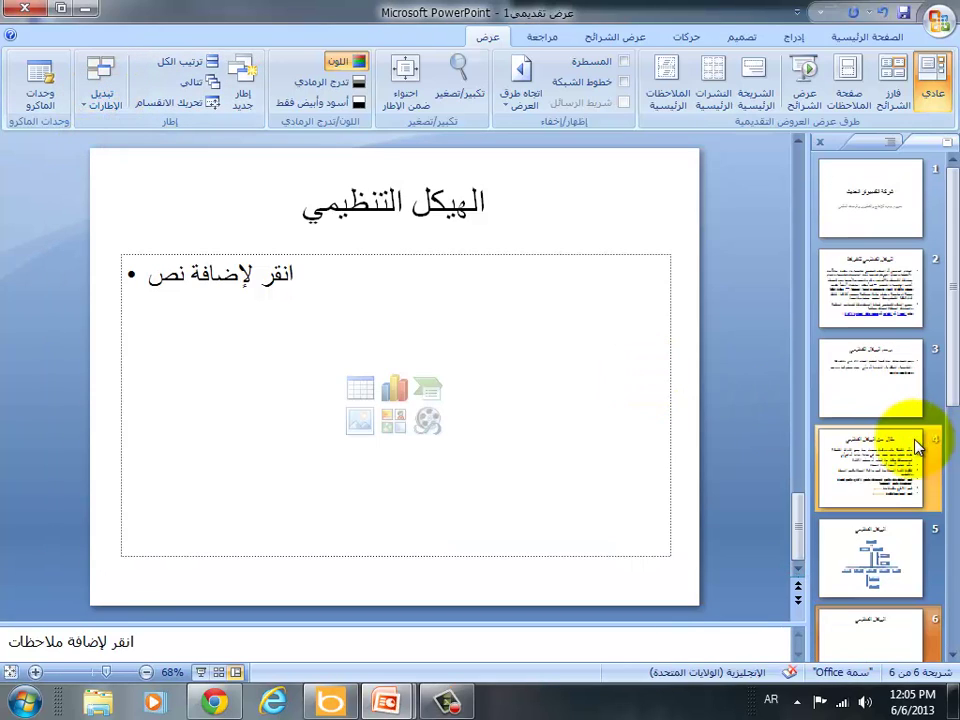
pyautogui.click(835, 190)
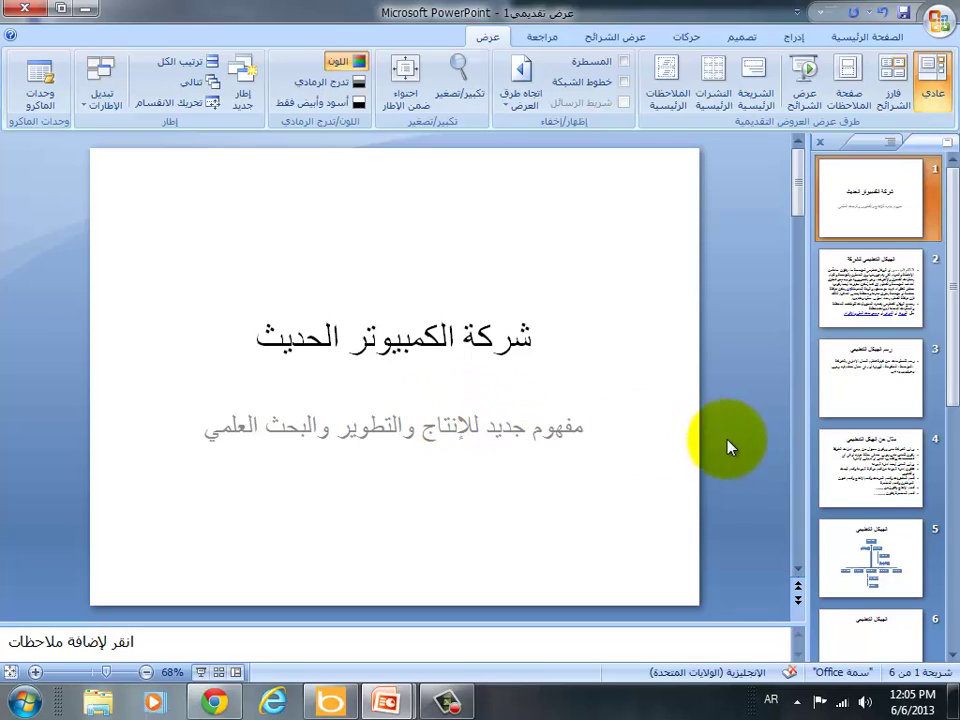
pyautogui.click(867, 302)
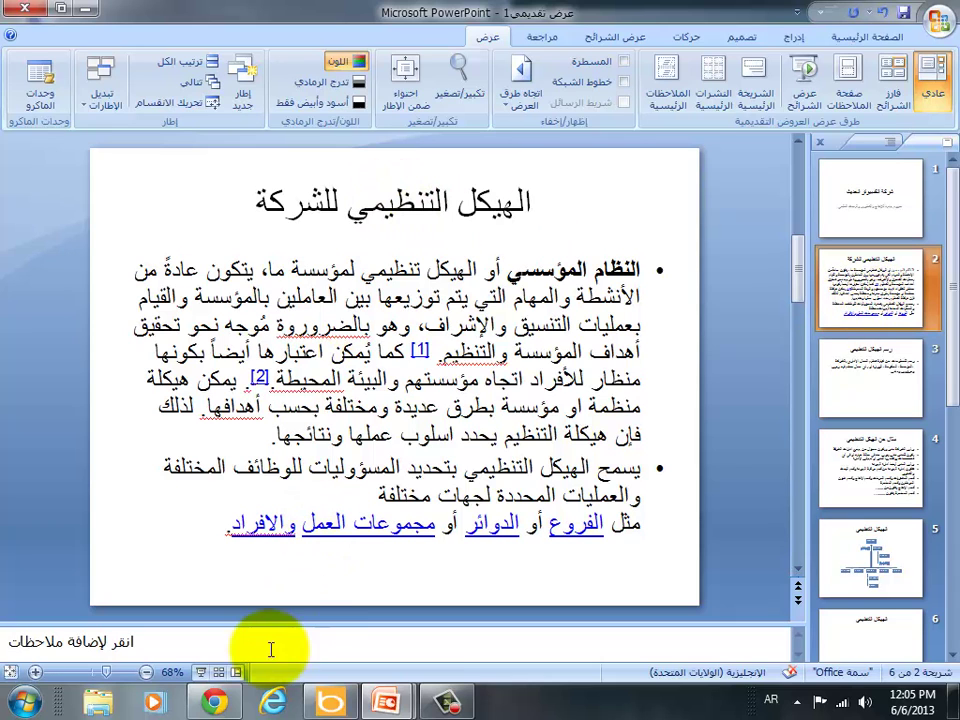
pyautogui.click(212, 702)
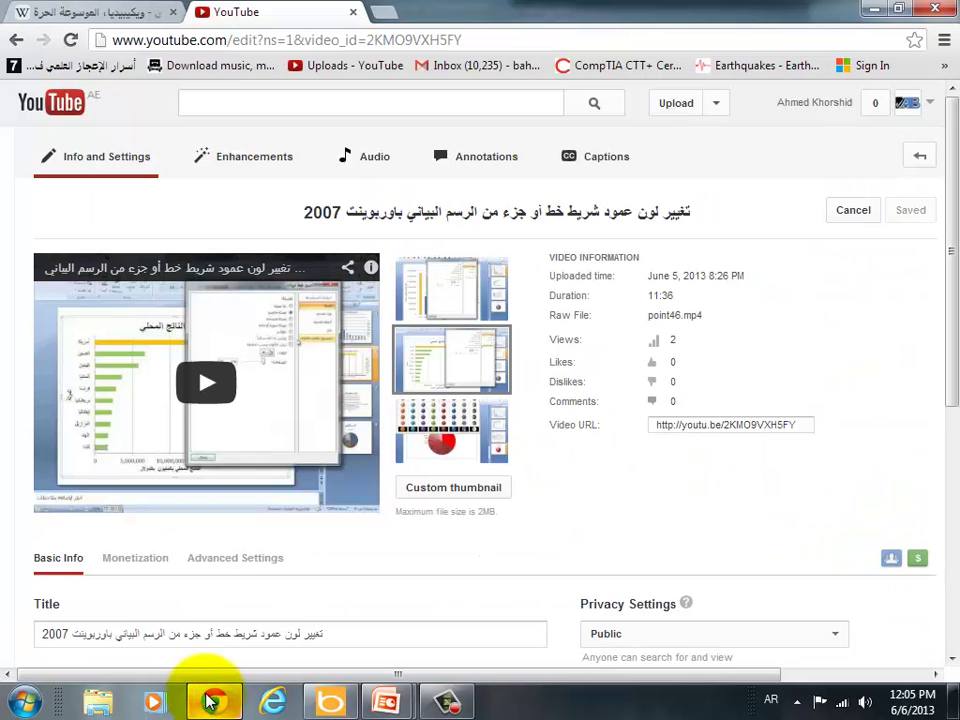
# Step: Go to the Arabic Wikipedia article and scroll to its المخططات الهيكلية section
pyautogui.click(80, 13)
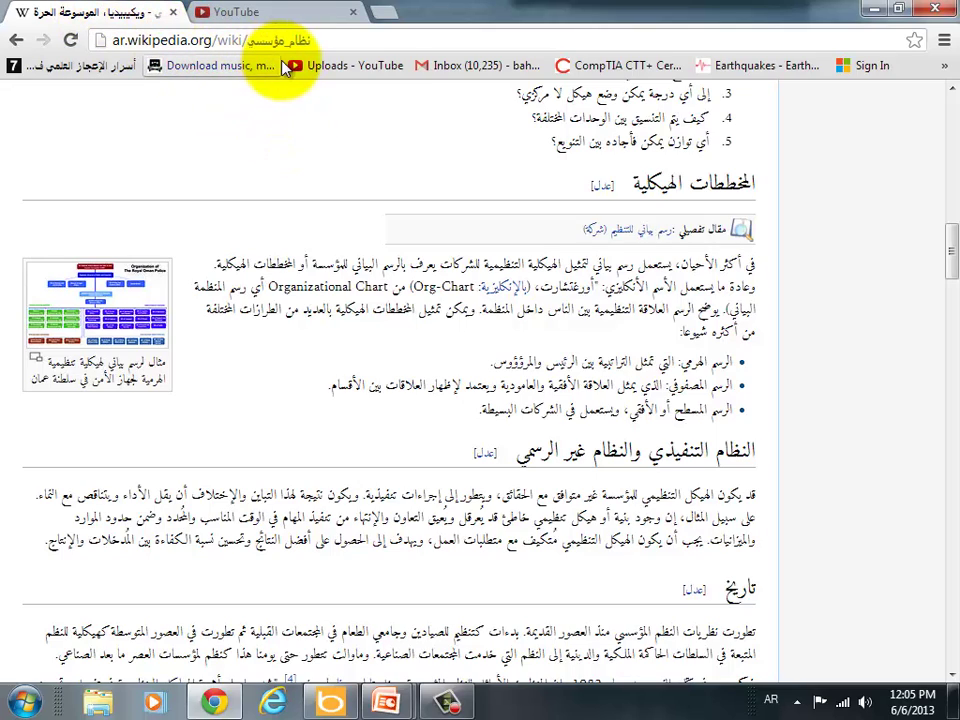
pyautogui.scroll(5, 408, 182)
pyautogui.scroll(10, 408, 182)
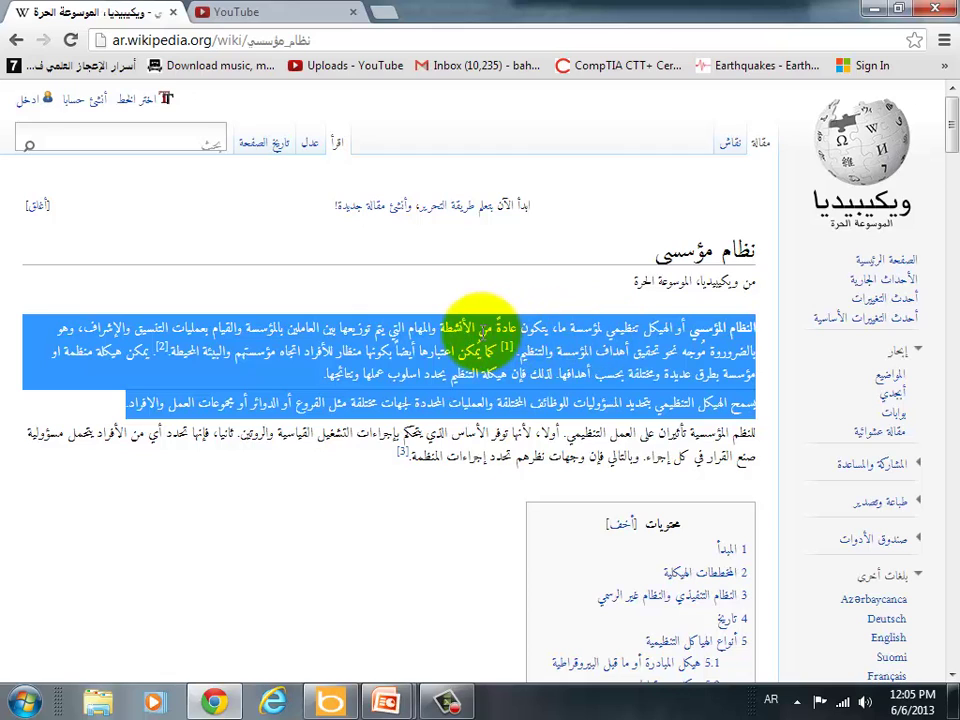
pyautogui.click(460, 318)
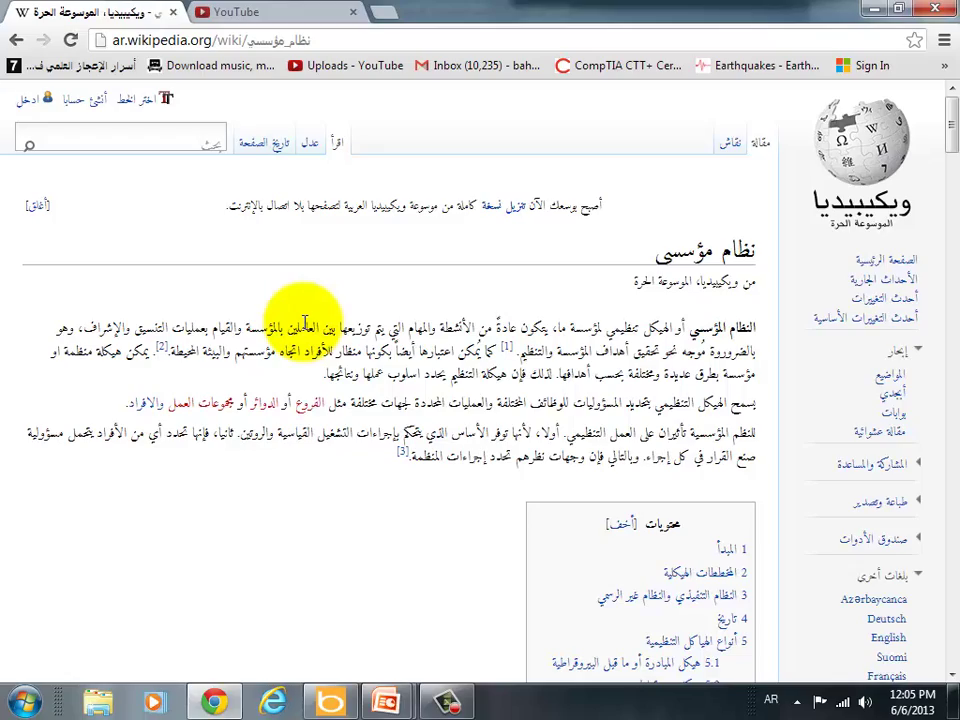
pyautogui.scroll(-4, 467, 347)
pyautogui.scroll(-4, 470, 350)
pyautogui.scroll(-3, 476, 352)
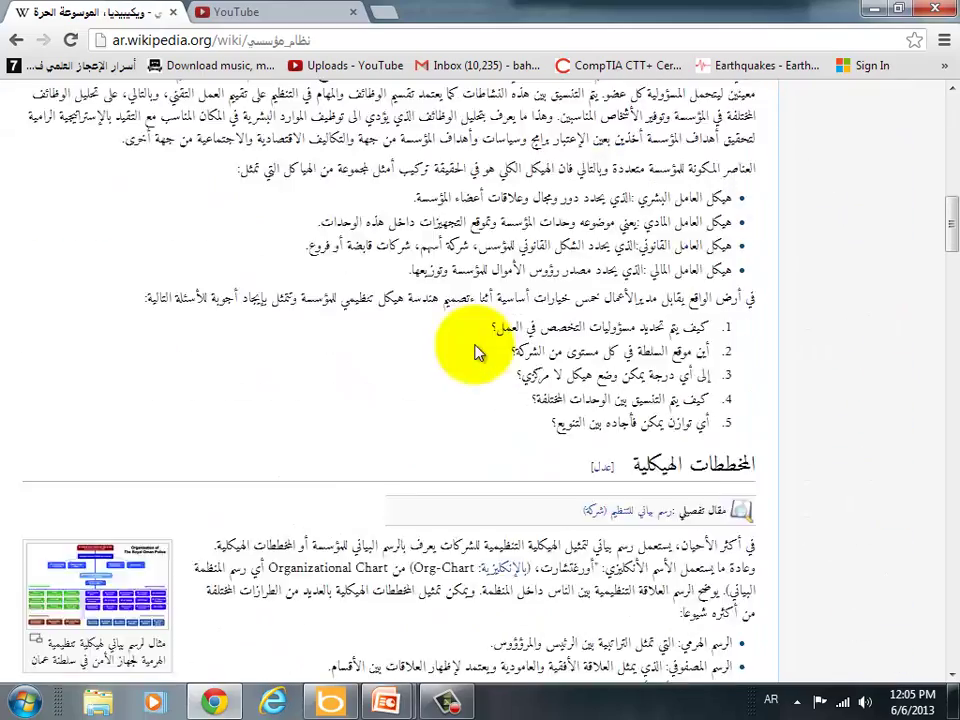
pyautogui.scroll(-4, 470, 348)
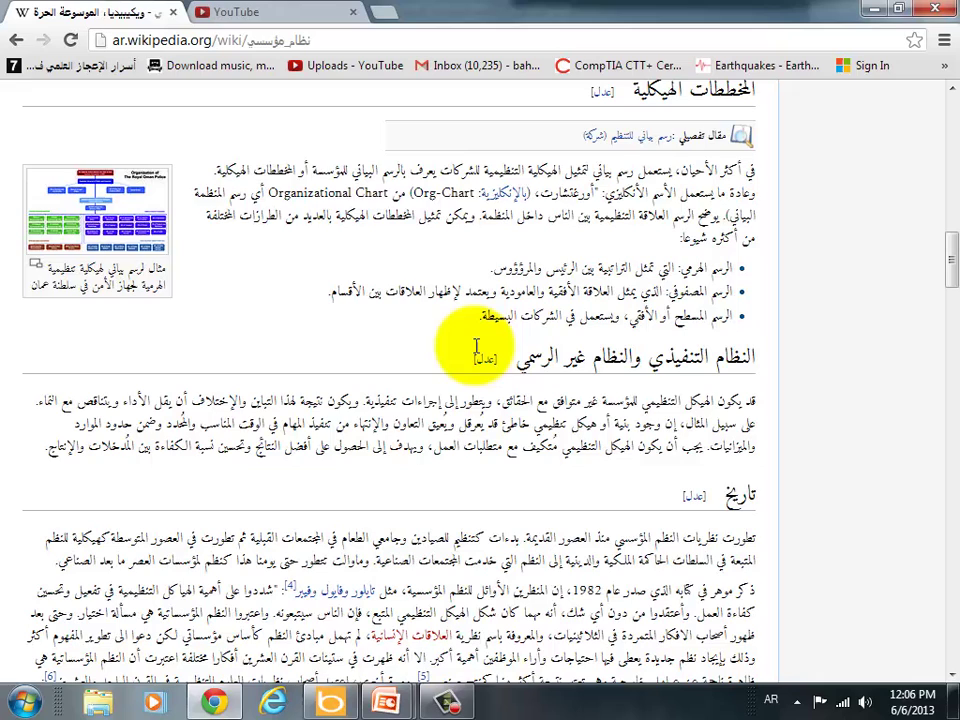
# Step: Open File:ROP-Organization.jpg, the Royal Oman Police chart, and scroll through its page
pyautogui.click(150, 218)
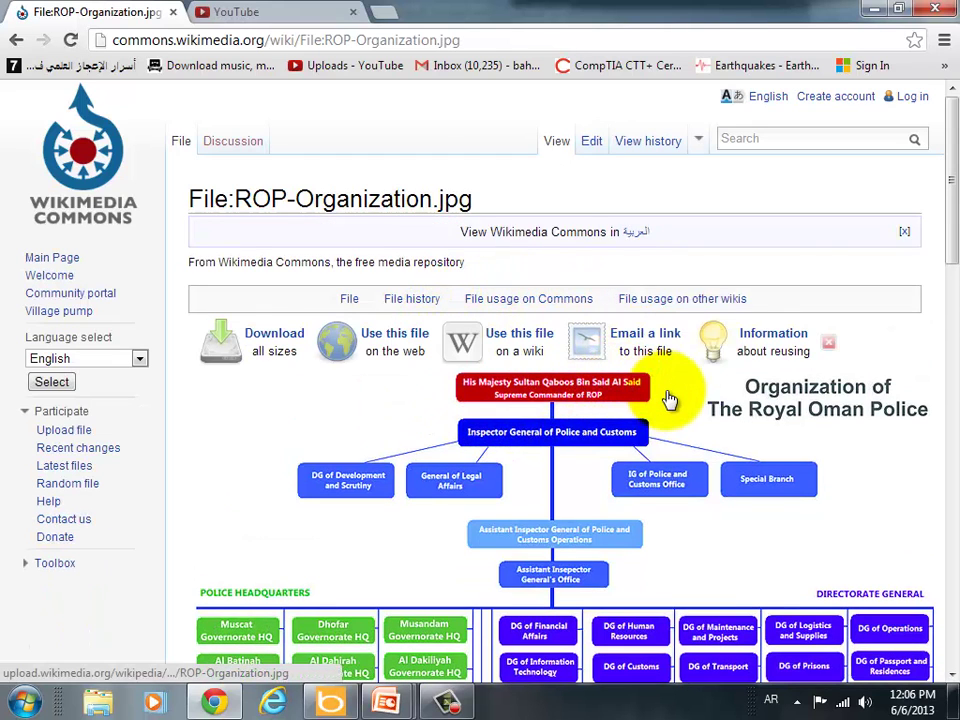
pyautogui.scroll(-1, 670, 398)
pyautogui.scroll(-1, 669, 388)
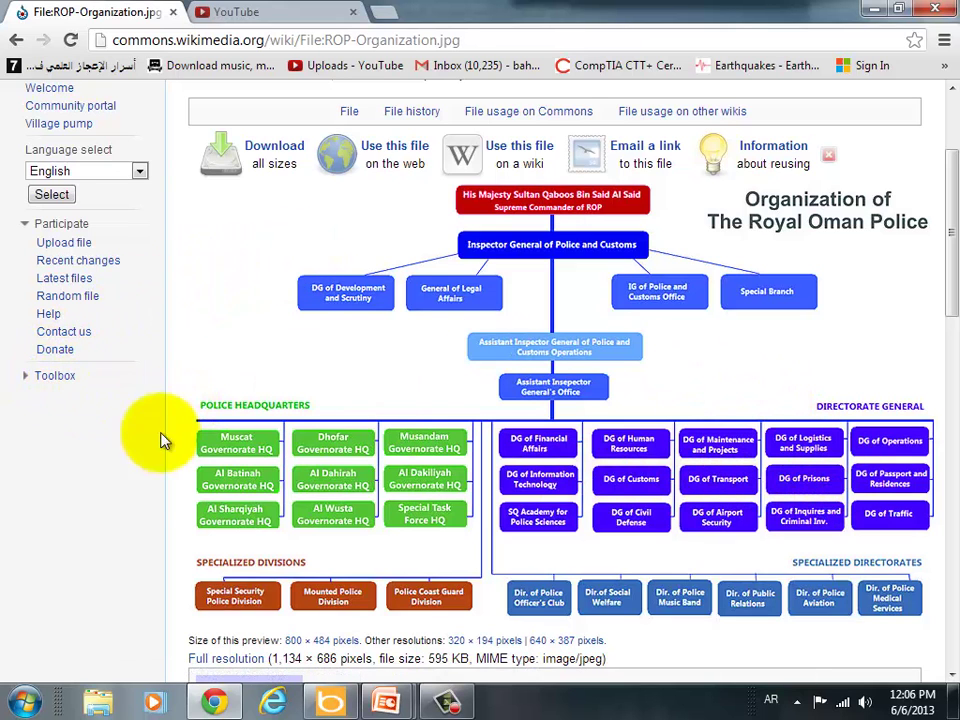
pyautogui.scroll(3, 340, 318)
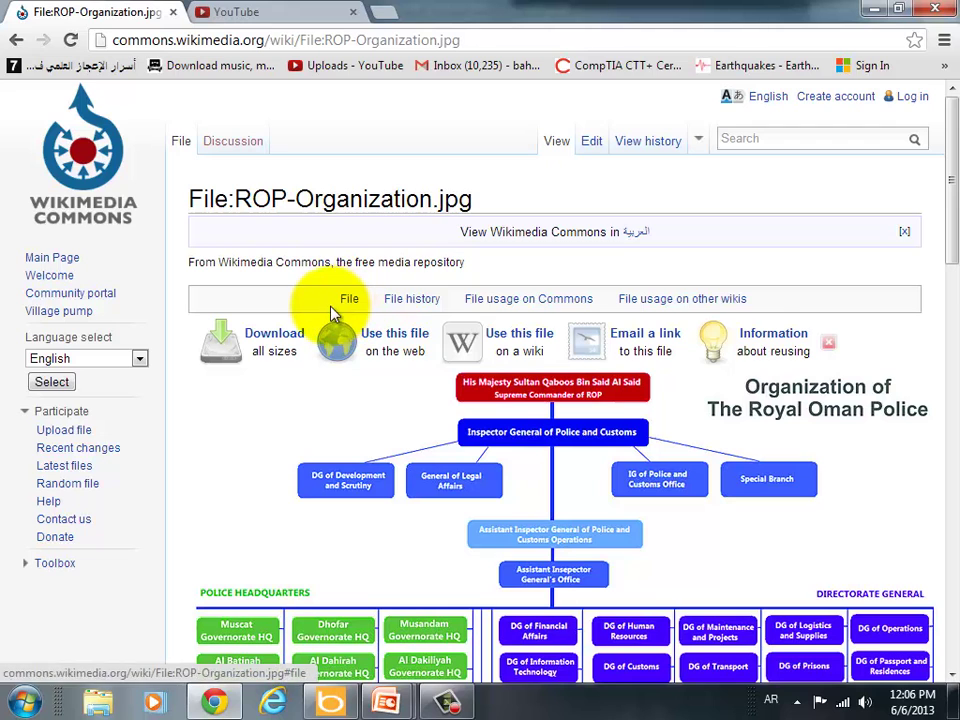
# Step: Minimize the browser, then view slide 3's definition and slide 4's example company structure
pyautogui.click(868, 11)
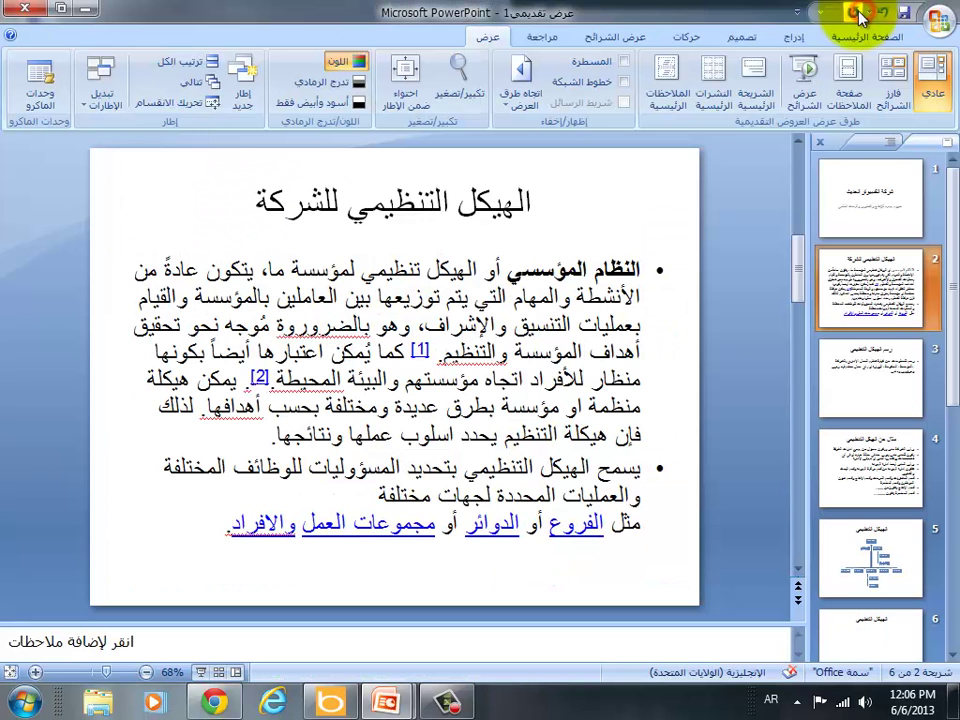
pyautogui.click(853, 386)
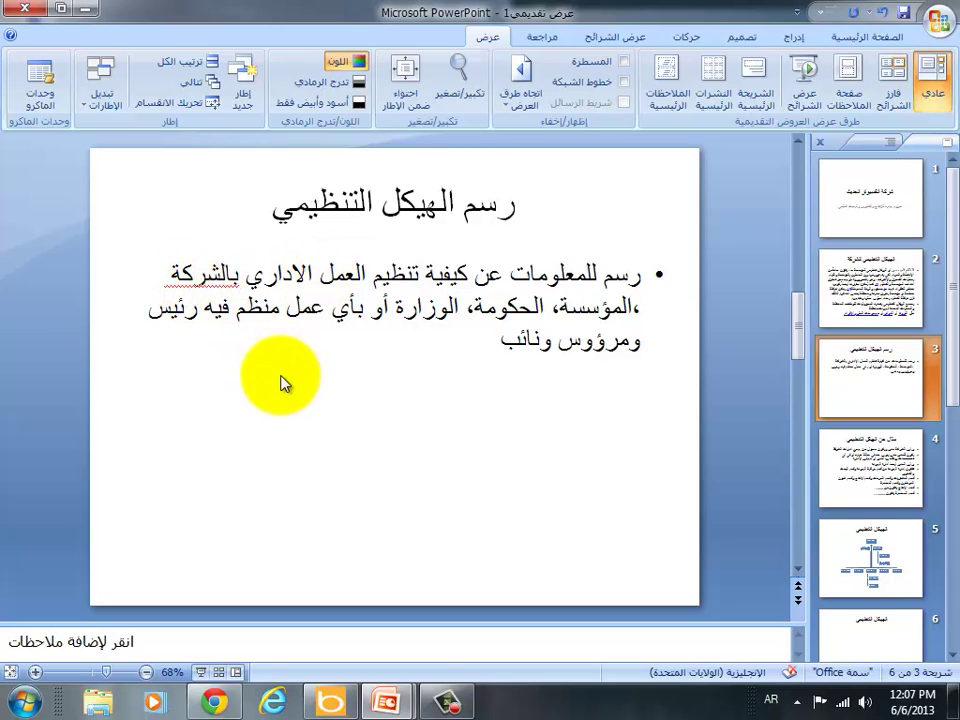
pyautogui.click(874, 488)
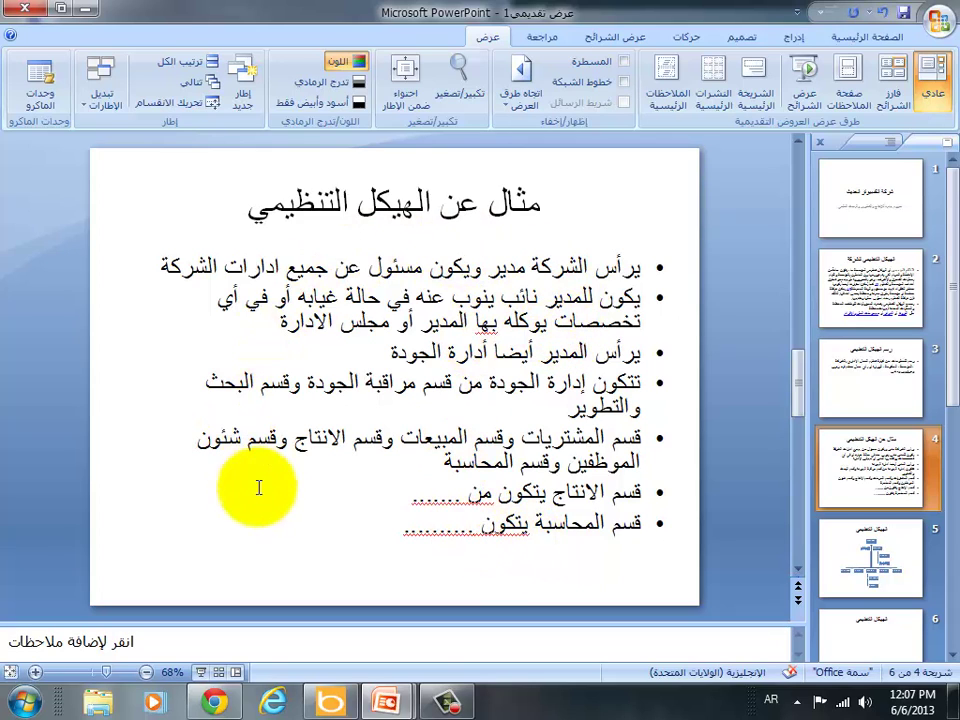
# Step: Display slide 5, the الهيكل التنظيمي chart headed by the company director
pyautogui.click(850, 575)
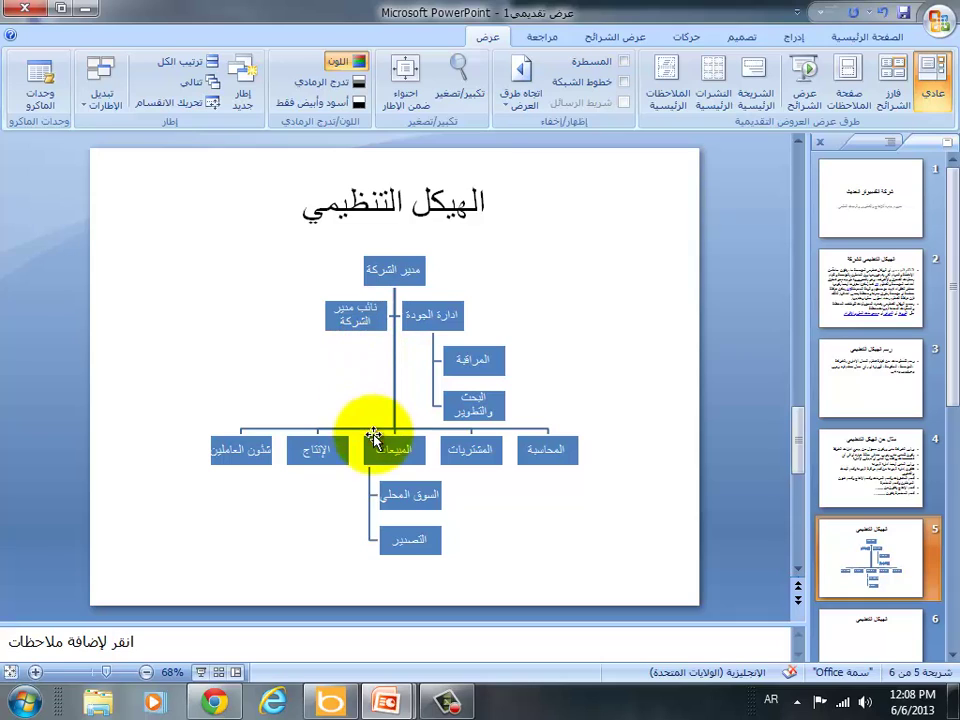
pyautogui.click(376, 453)
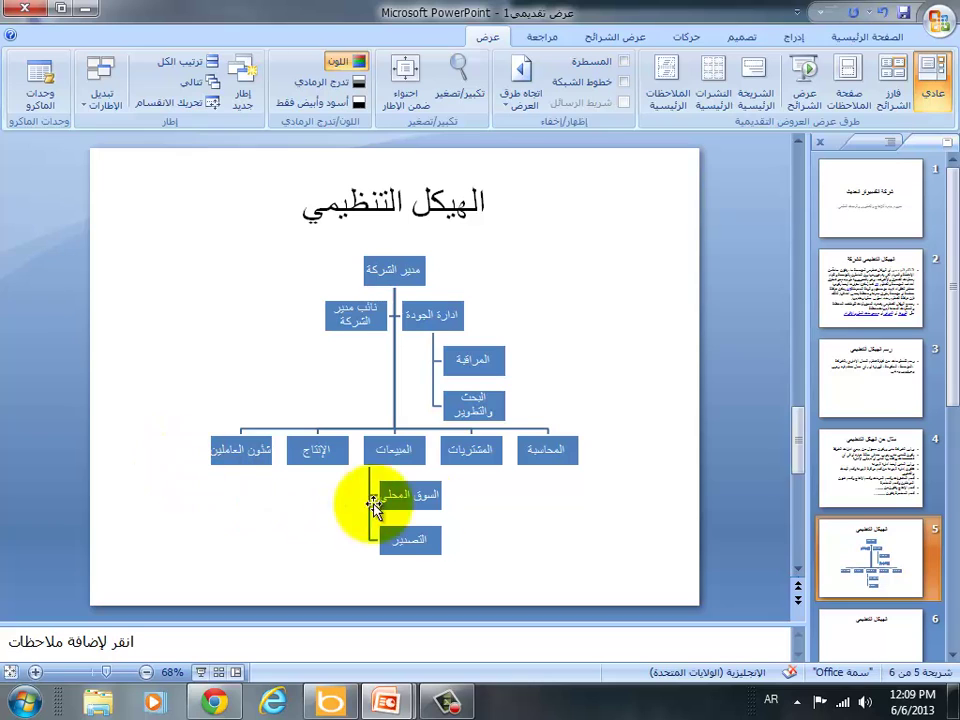
pyautogui.click(905, 485)
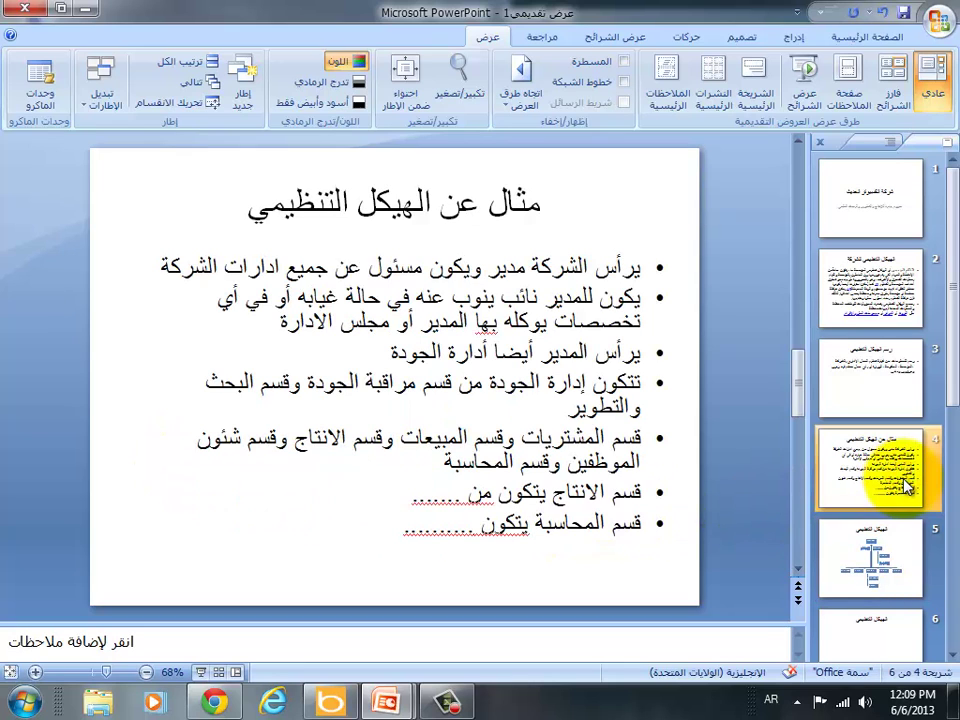
pyautogui.click(897, 566)
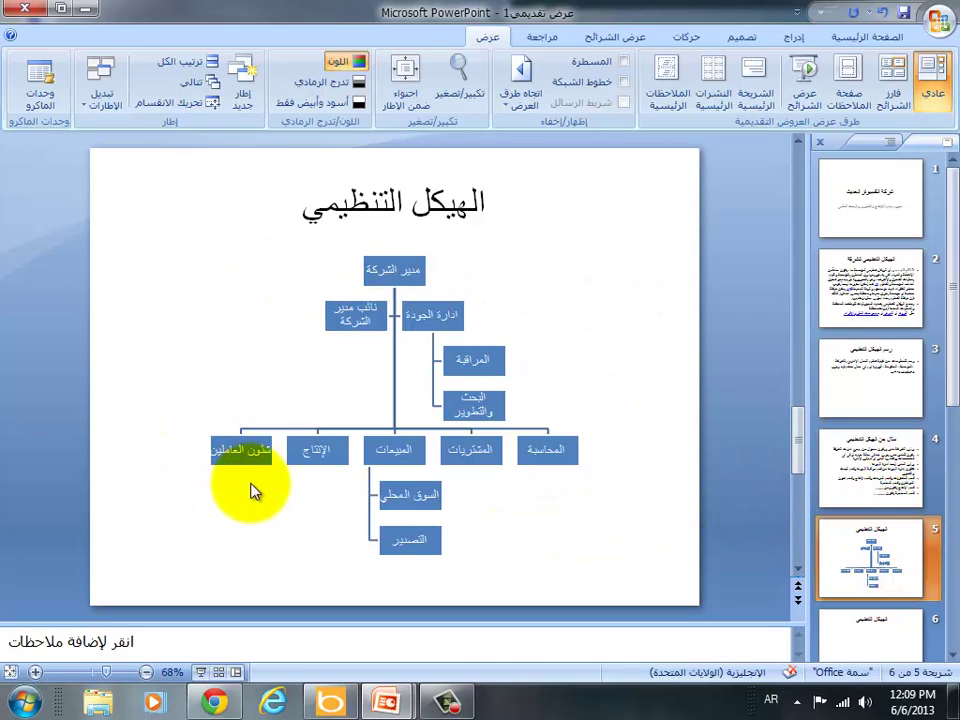
# Step: Give slide 6's empty content placeholder right-to-left paragraph direction
pyautogui.click(905, 645)
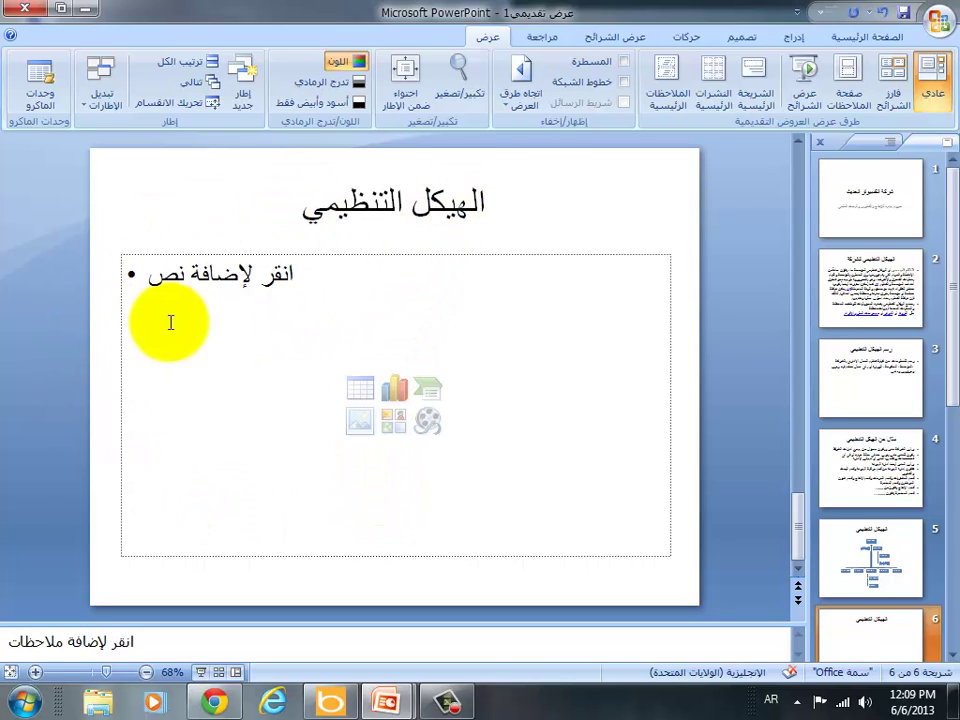
pyautogui.click(178, 282)
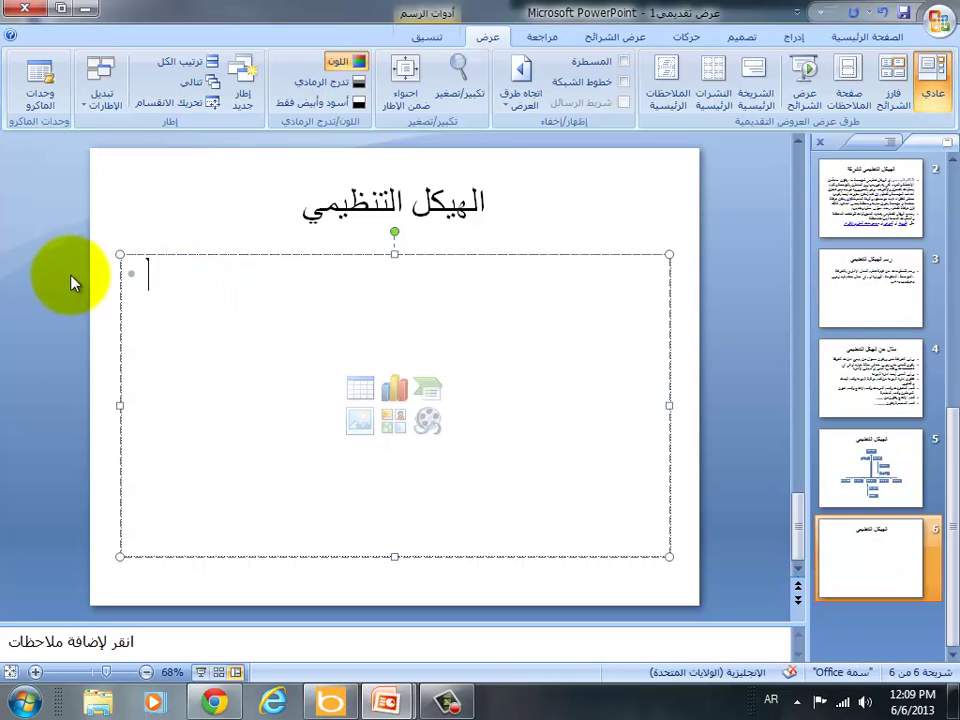
pyautogui.click(853, 41)
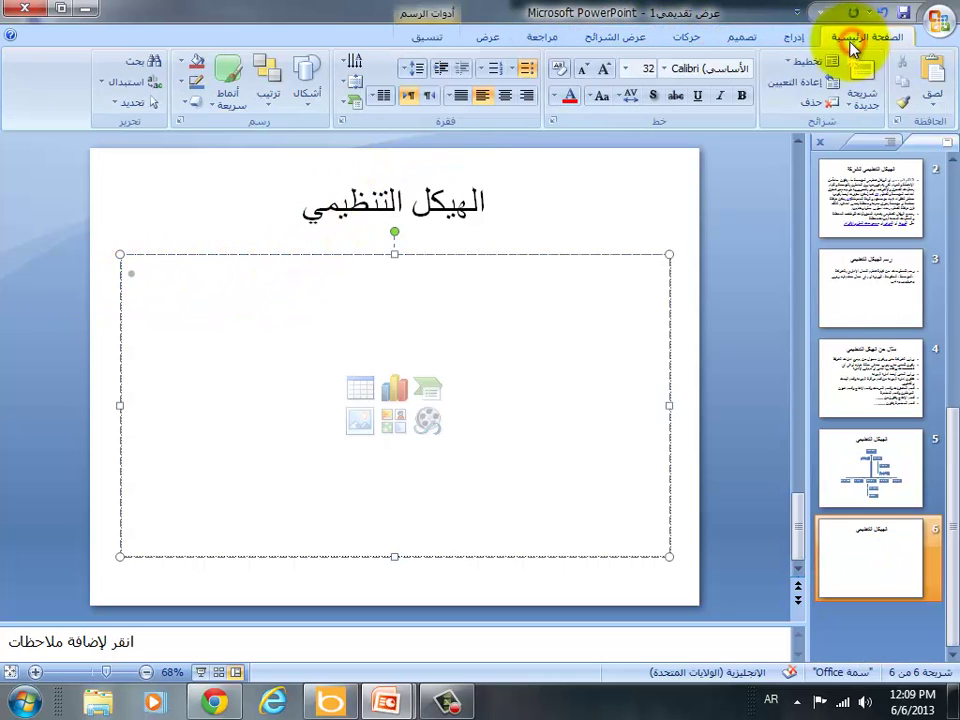
pyautogui.click(343, 121)
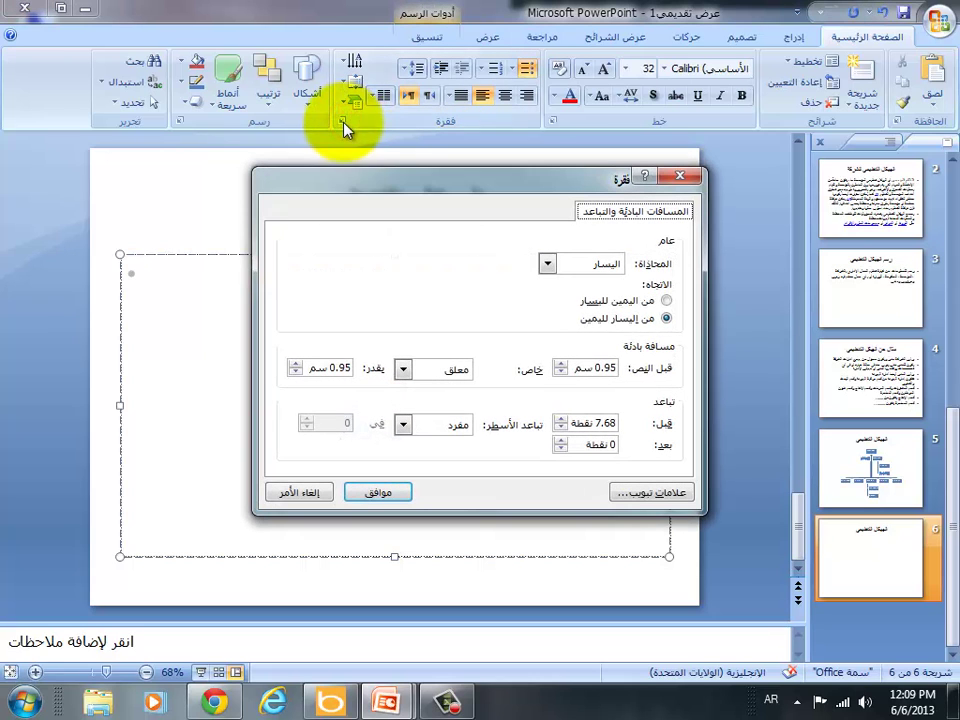
pyautogui.click(670, 301)
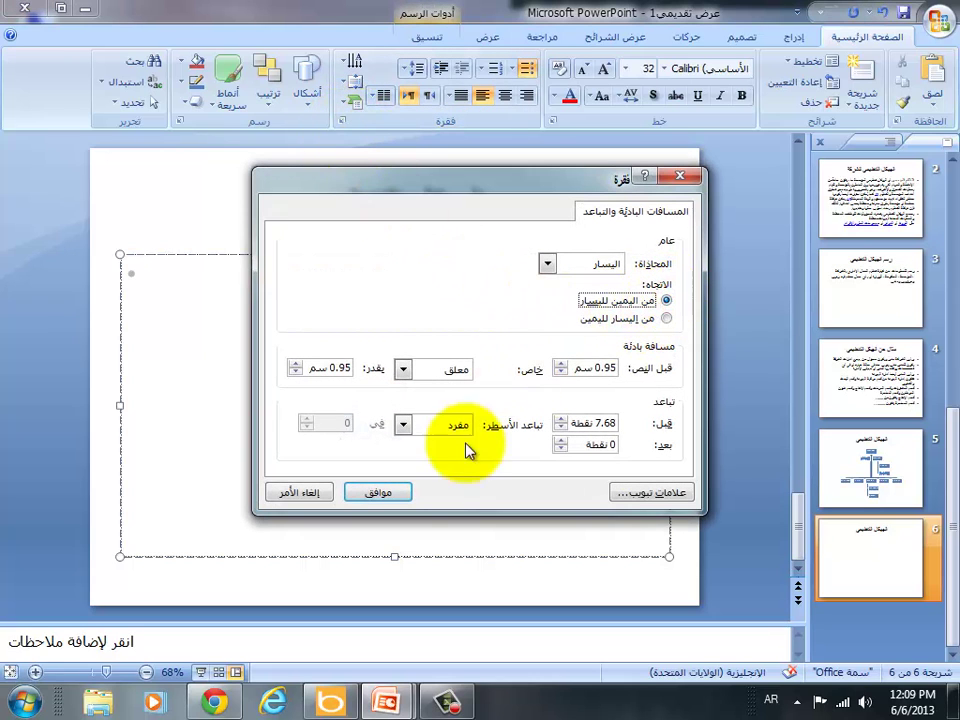
pyautogui.click(380, 492)
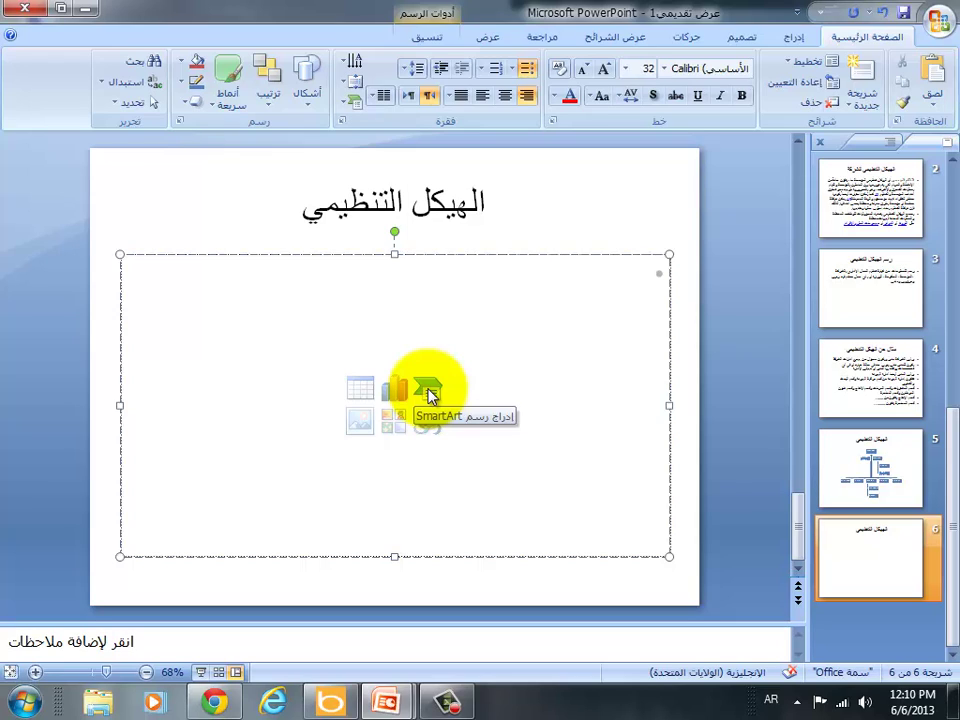
pyautogui.click(428, 391)
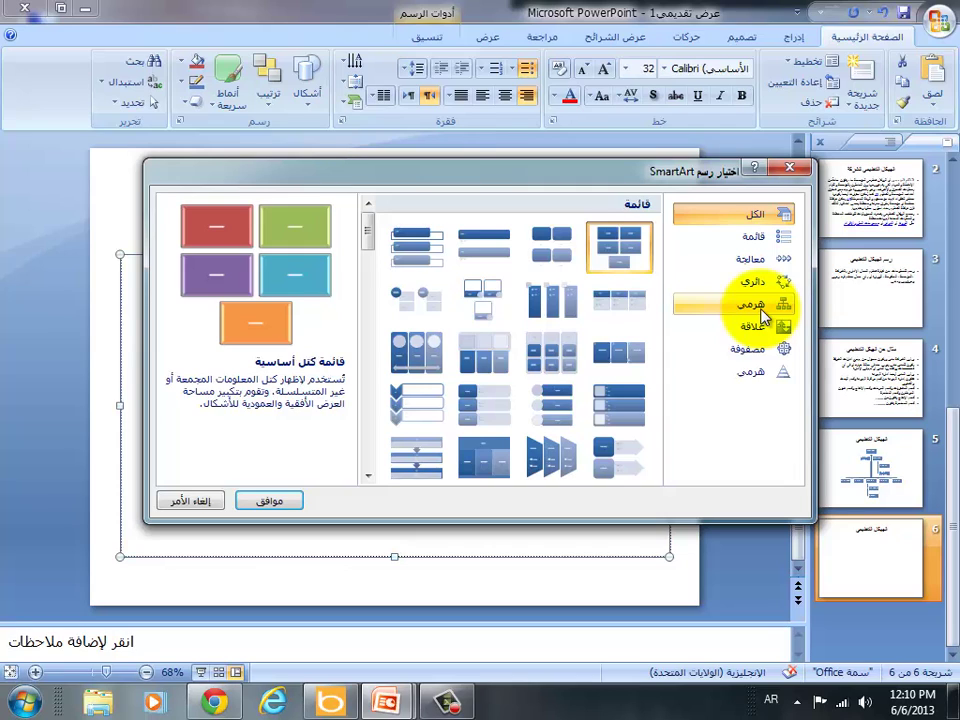
pyautogui.click(762, 313)
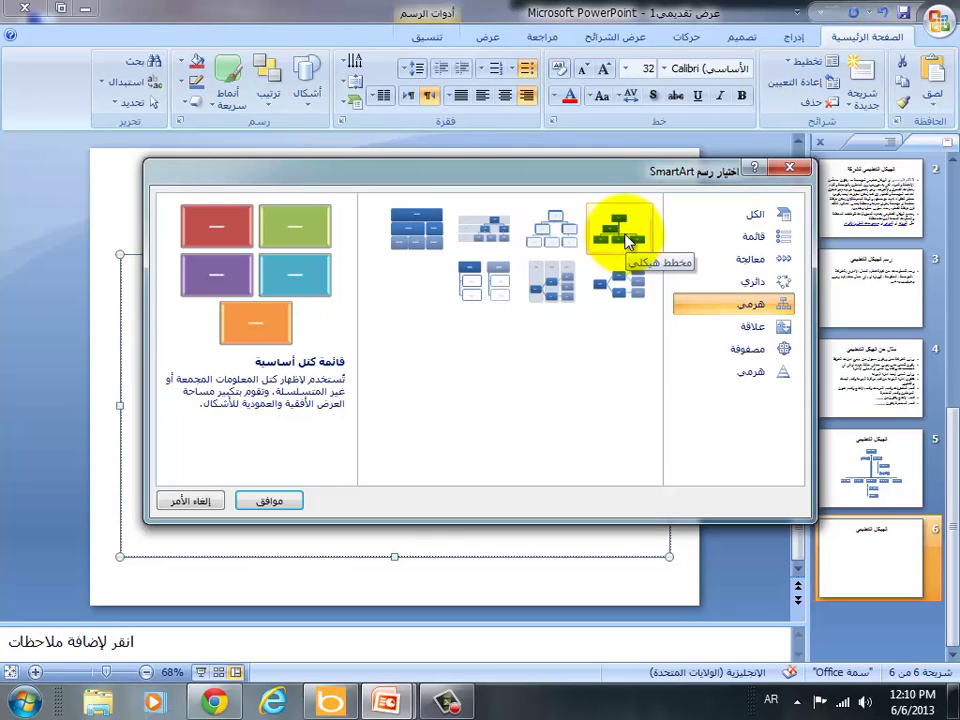
pyautogui.click(180, 498)
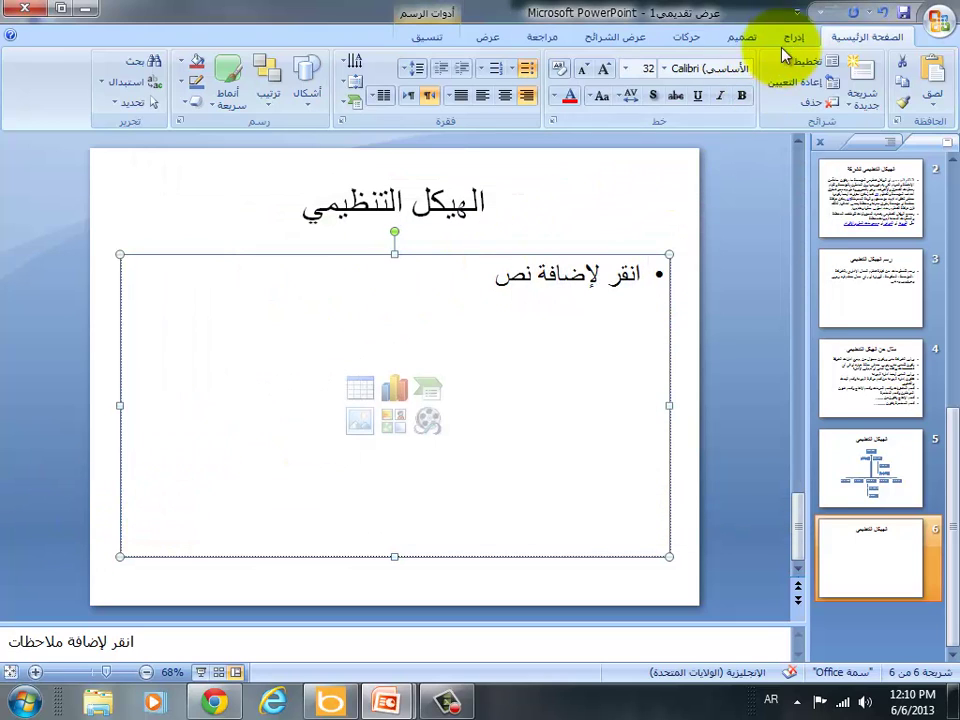
# Step: Start a SmartArt graphic on slide 6 and pick the Hierarchy > Organization Chart layout
pyautogui.click(788, 38)
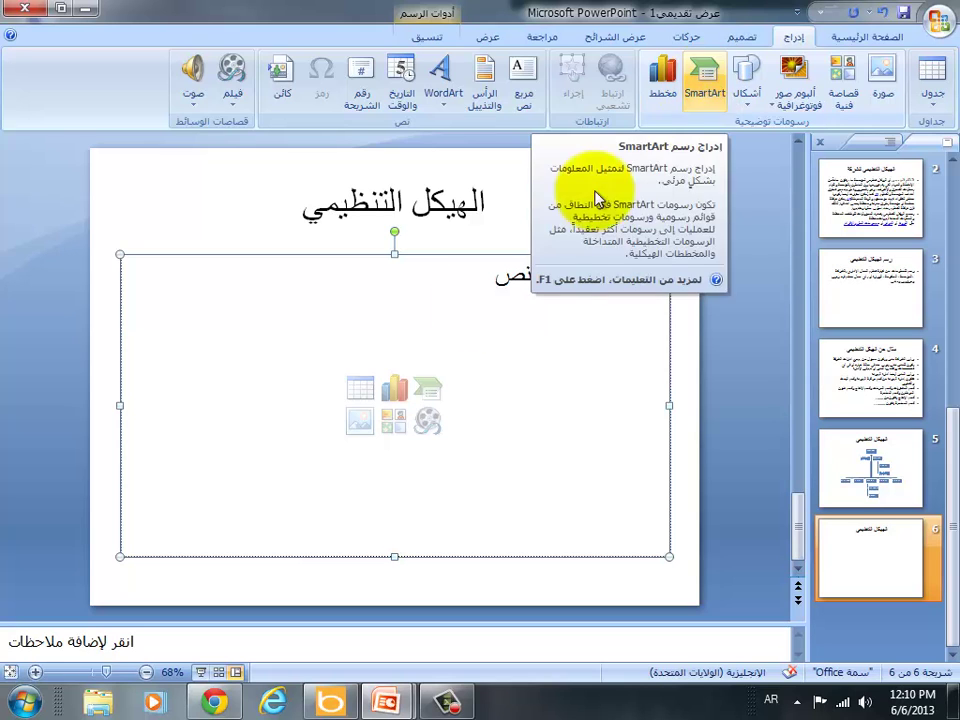
pyautogui.click(432, 393)
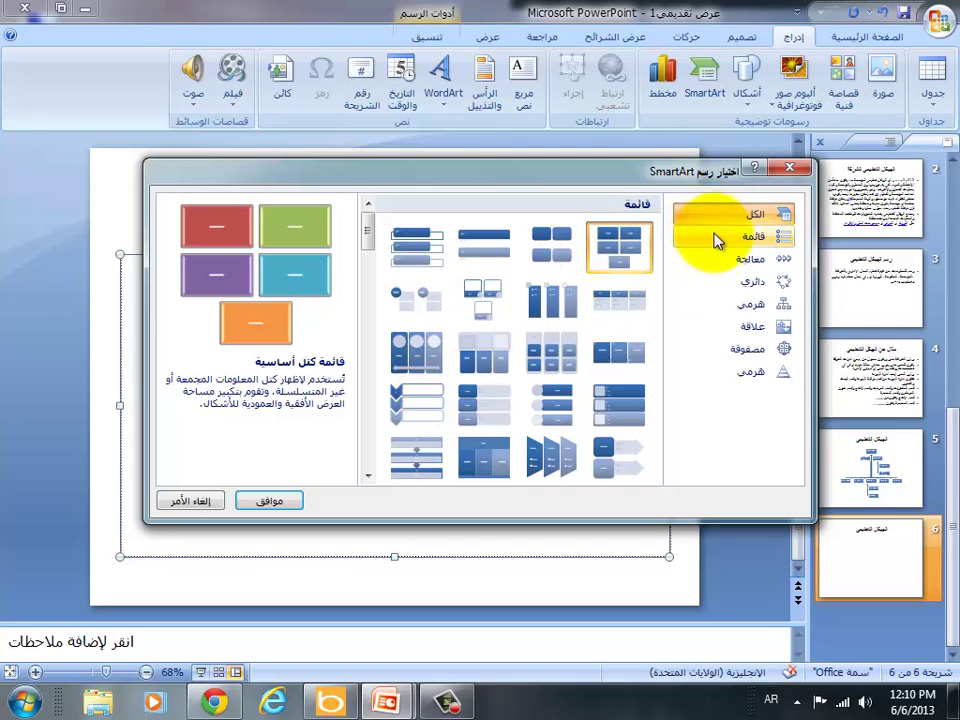
pyautogui.click(722, 310)
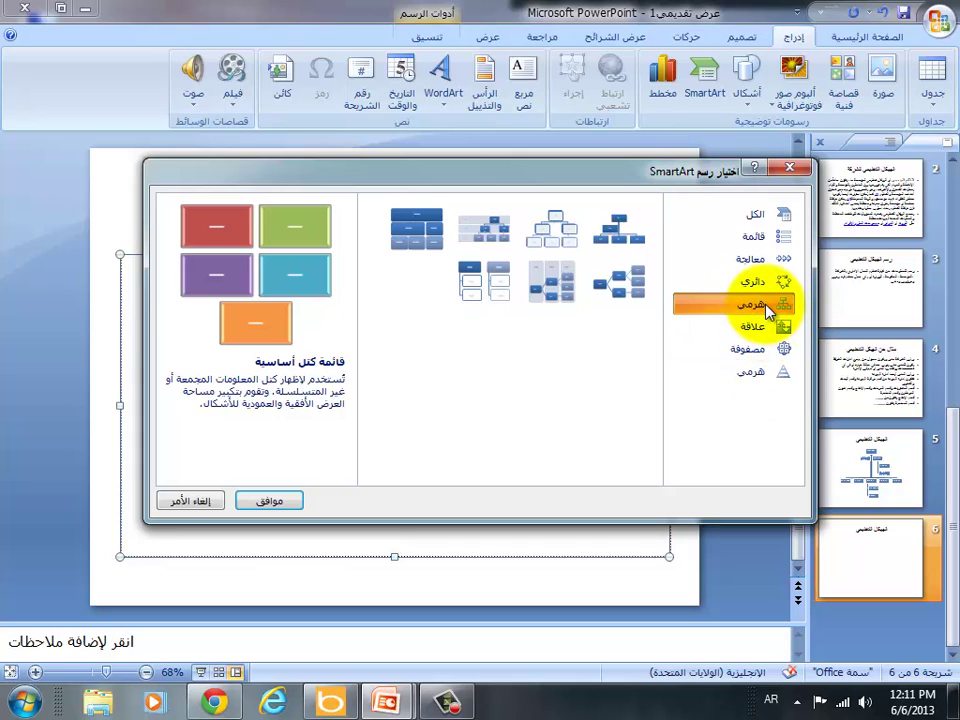
pyautogui.click(630, 236)
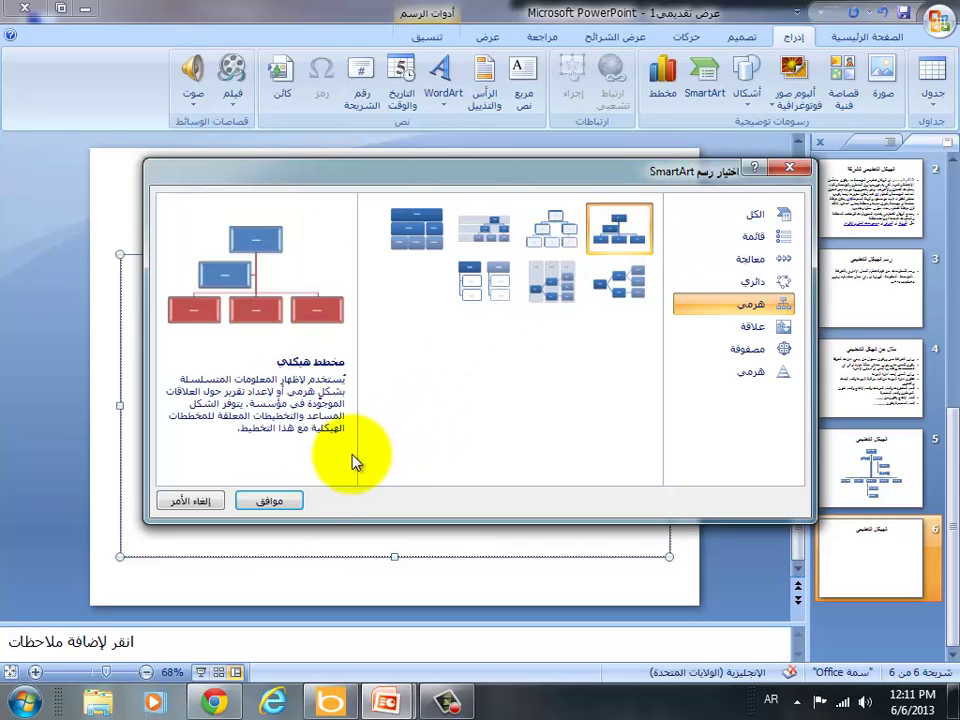
# Step: Insert the Organization Chart and type مدير الشركة into its top box
pyautogui.click(270, 500)
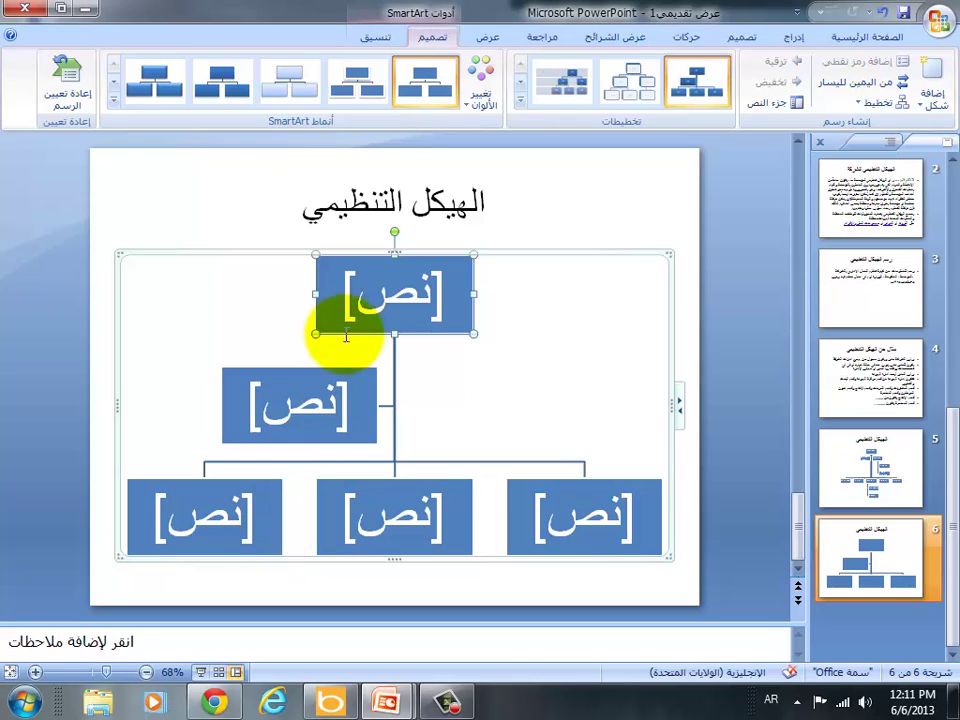
pyautogui.click(388, 314)
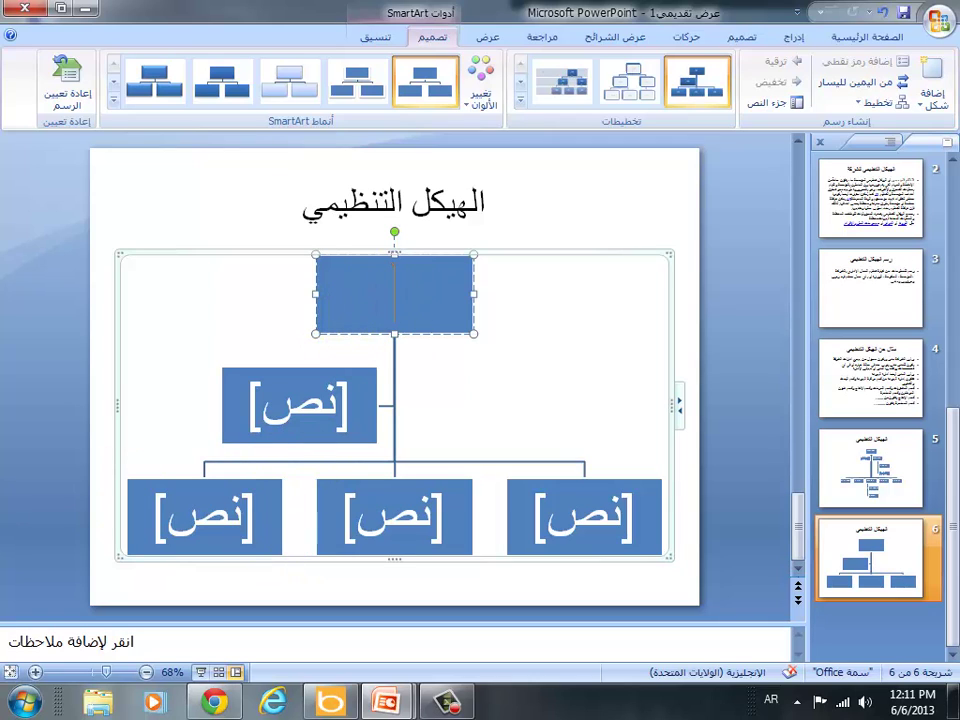
pyautogui.write('مد')
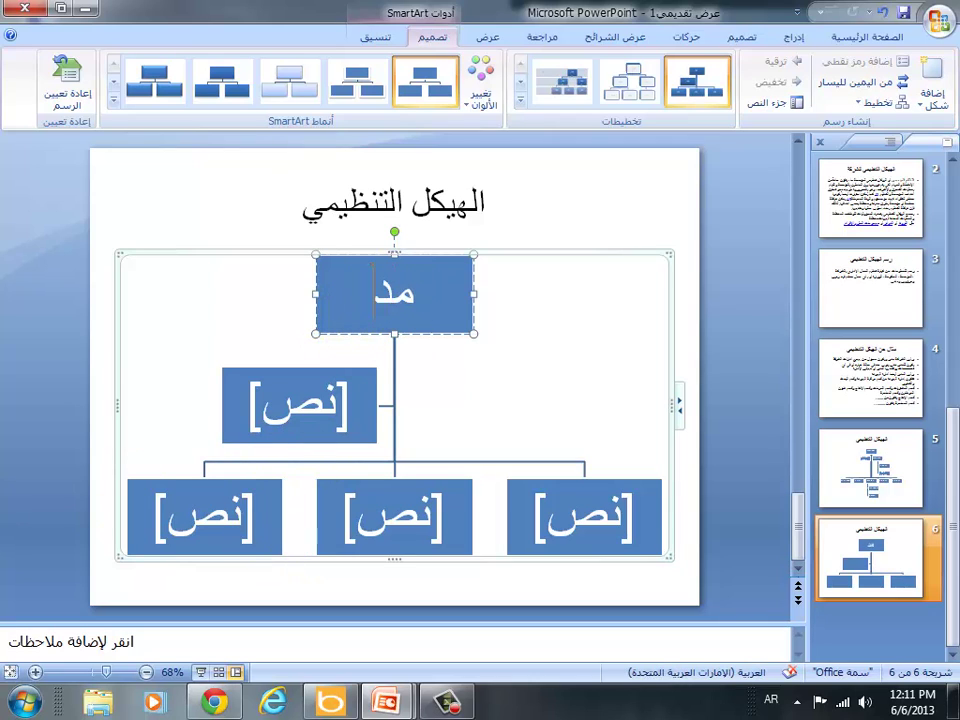
pyautogui.write('ير')
pyautogui.write(' الشر')
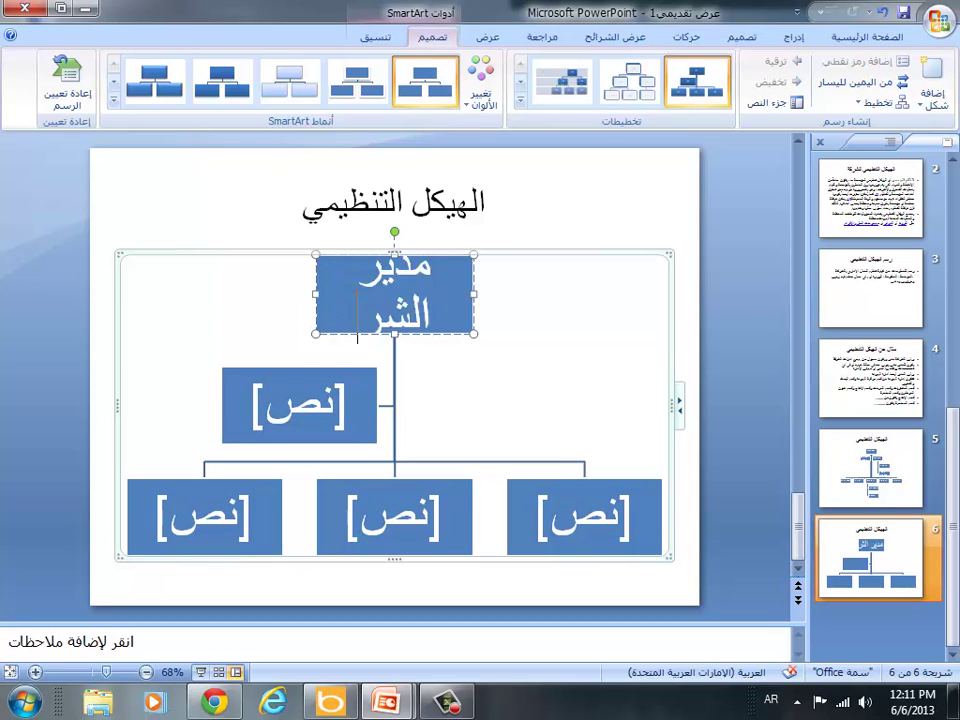
pyautogui.write('كة')
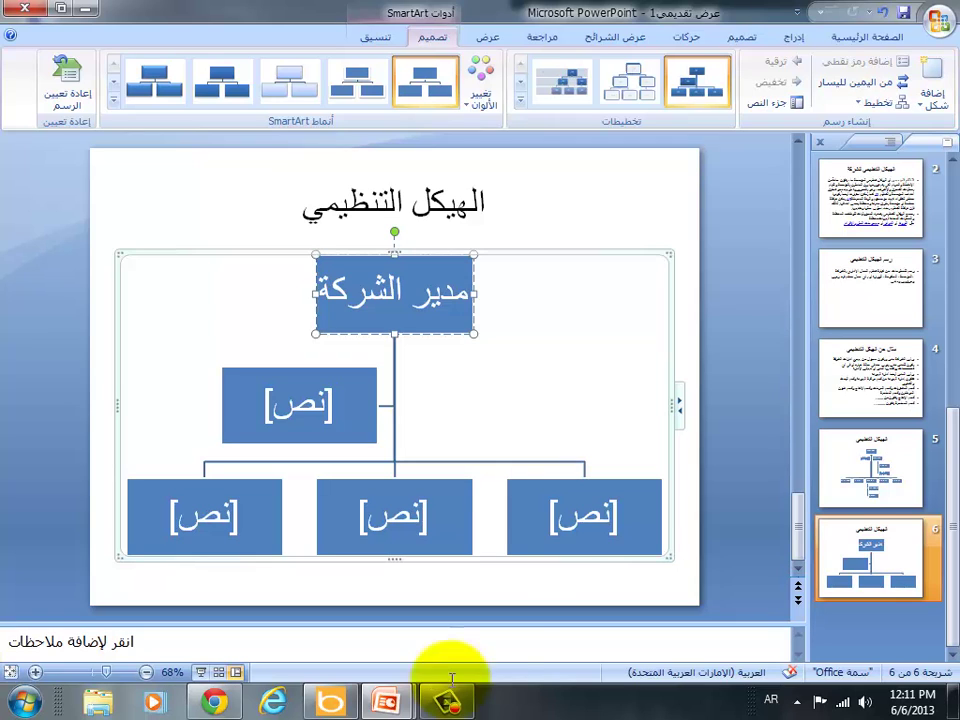
pyautogui.click(322, 394)
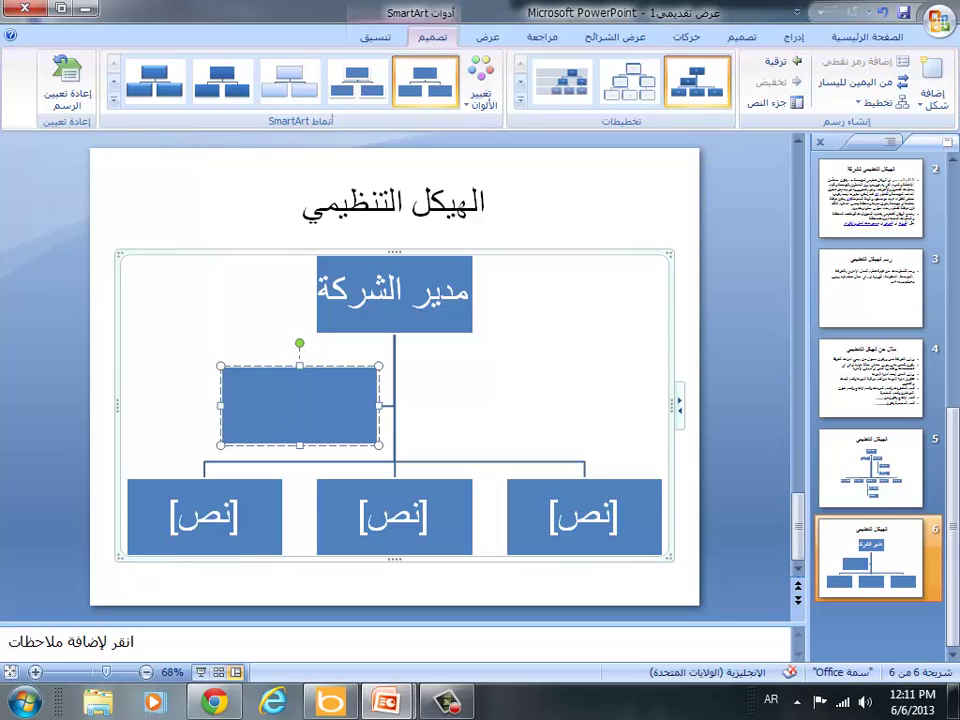
# Step: Label the boxes نائب مدير الشركة, المحاسبة, المشتريات and المبيعات
pyautogui.write('نا')
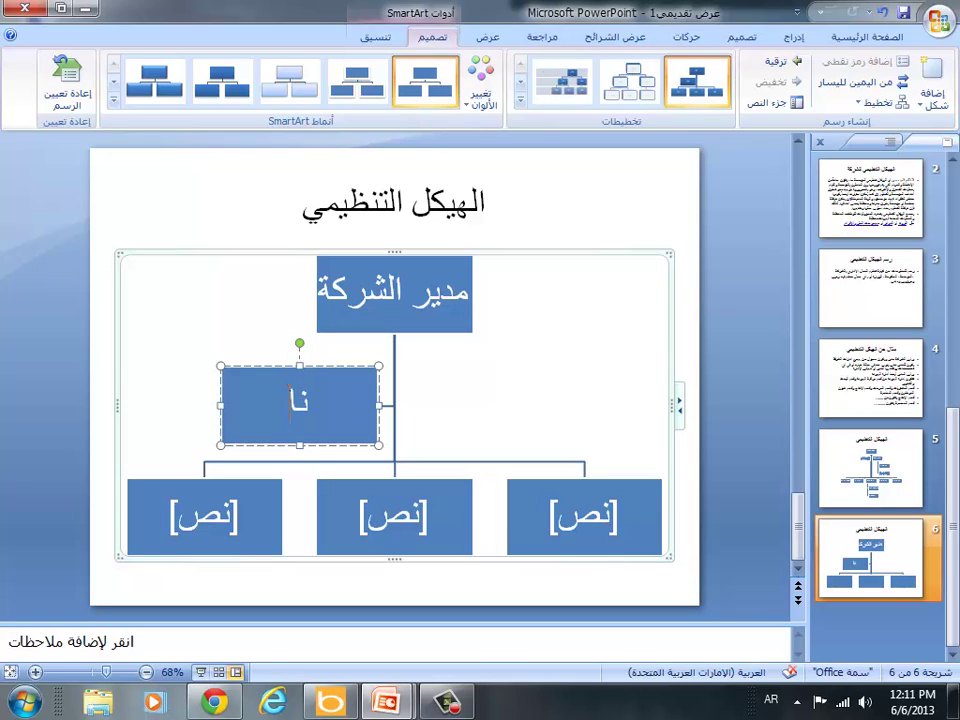
pyautogui.write('ئب')
pyautogui.write('مدي')
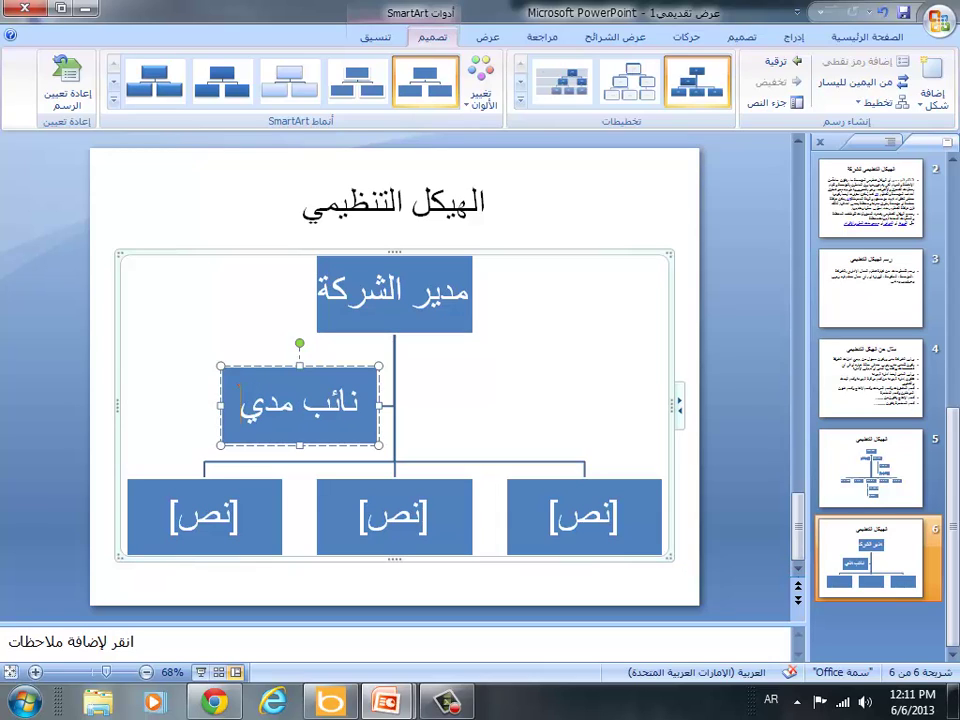
pyautogui.write('ر الش')
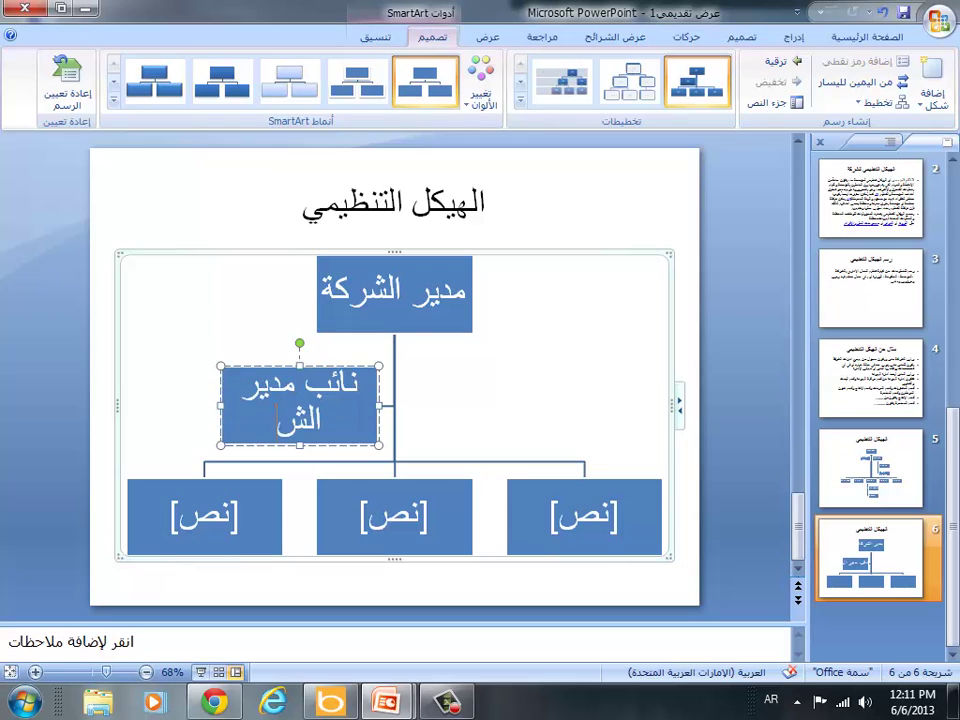
pyautogui.write('ركة')
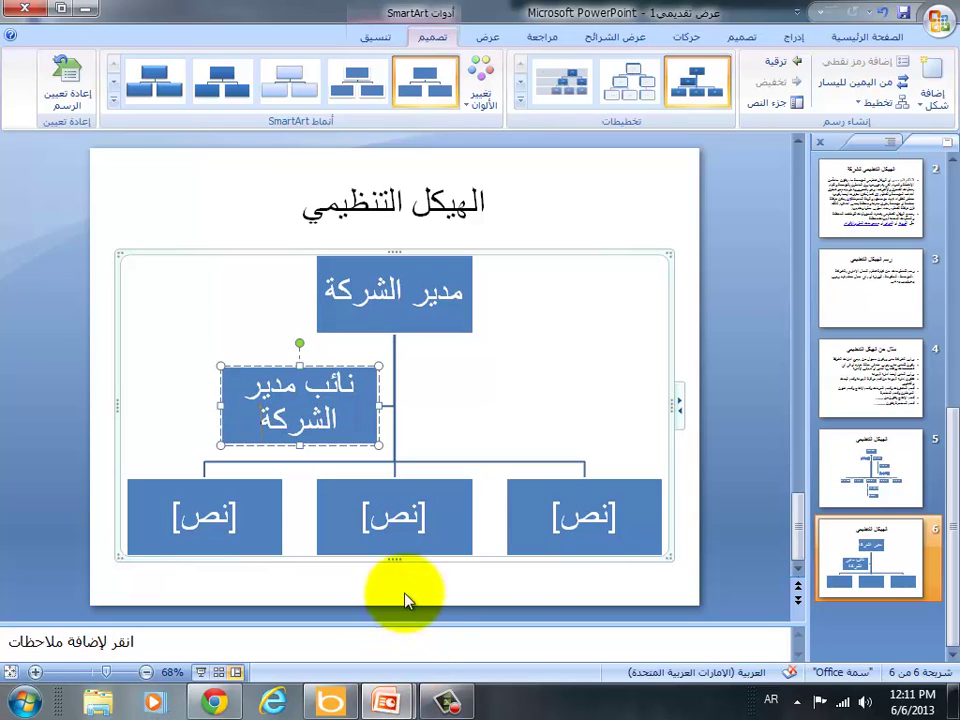
pyautogui.click(598, 507)
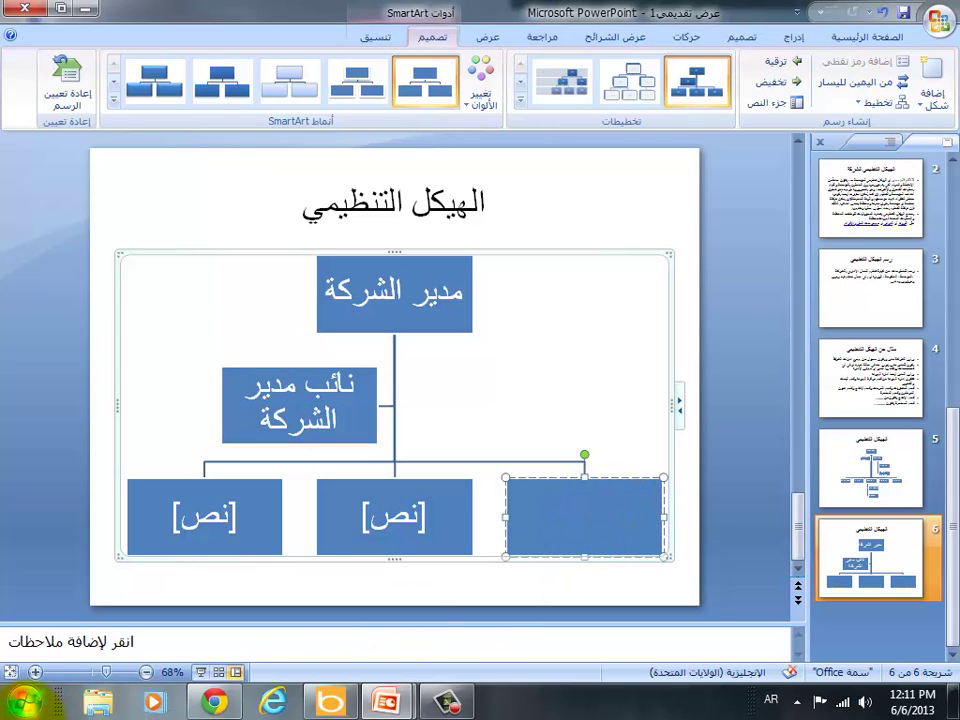
pyautogui.write('الم')
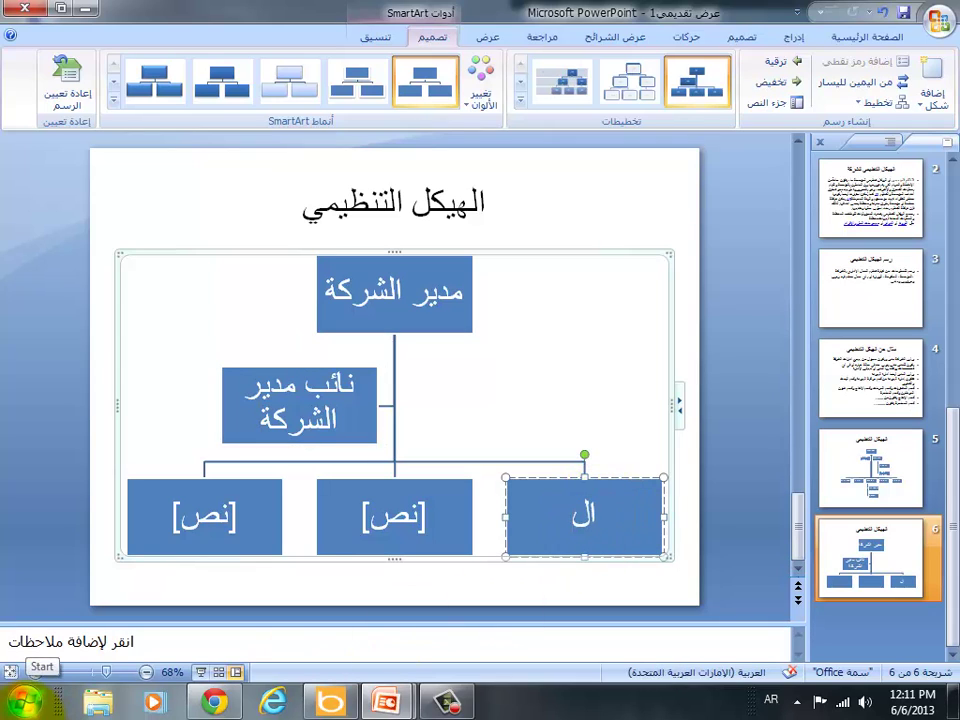
pyautogui.write('حاس')
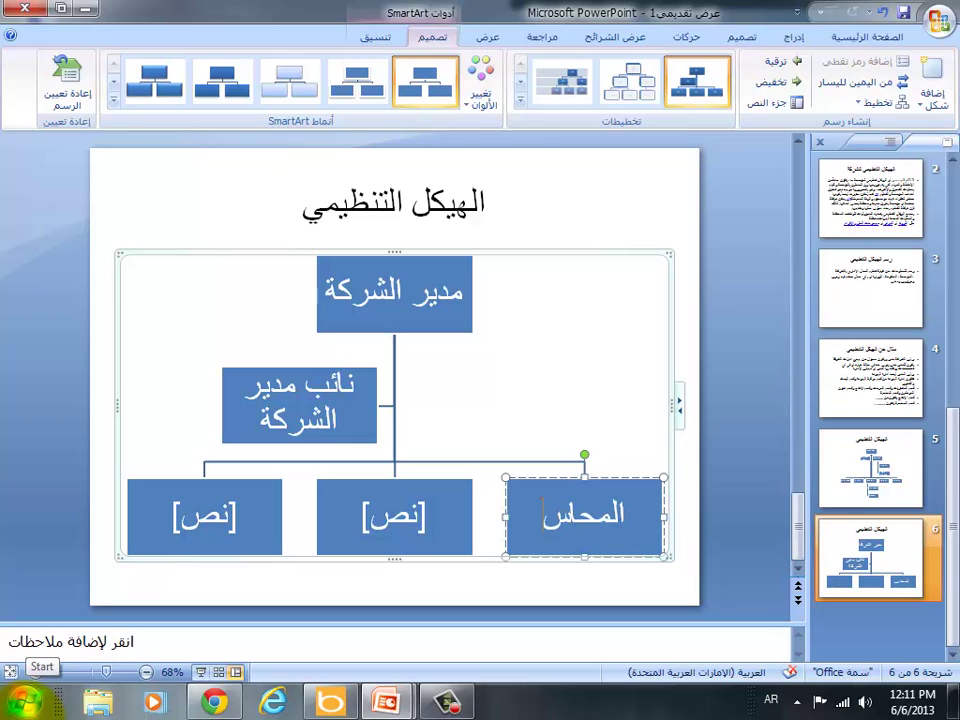
pyautogui.write('بة')
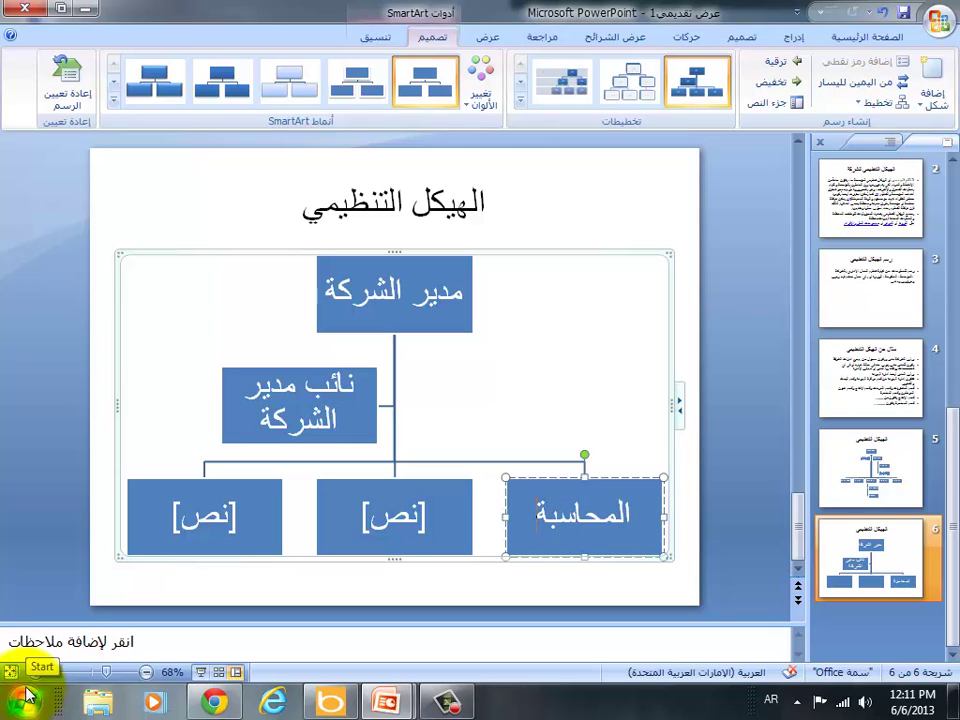
pyautogui.click(404, 510)
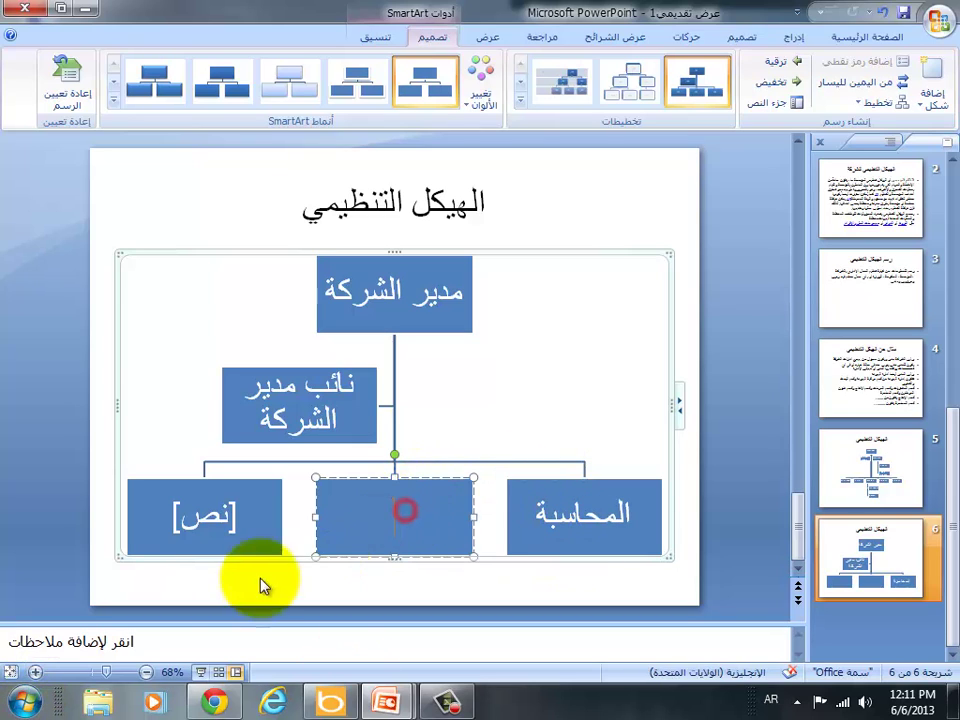
pyautogui.write('ال')
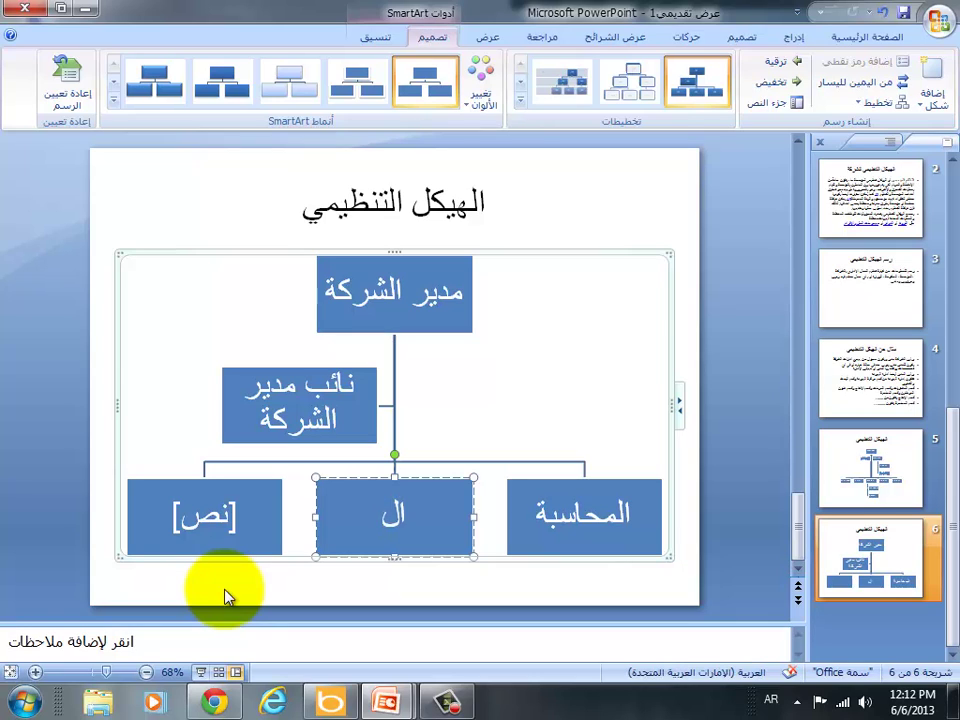
pyautogui.write('مشتر')
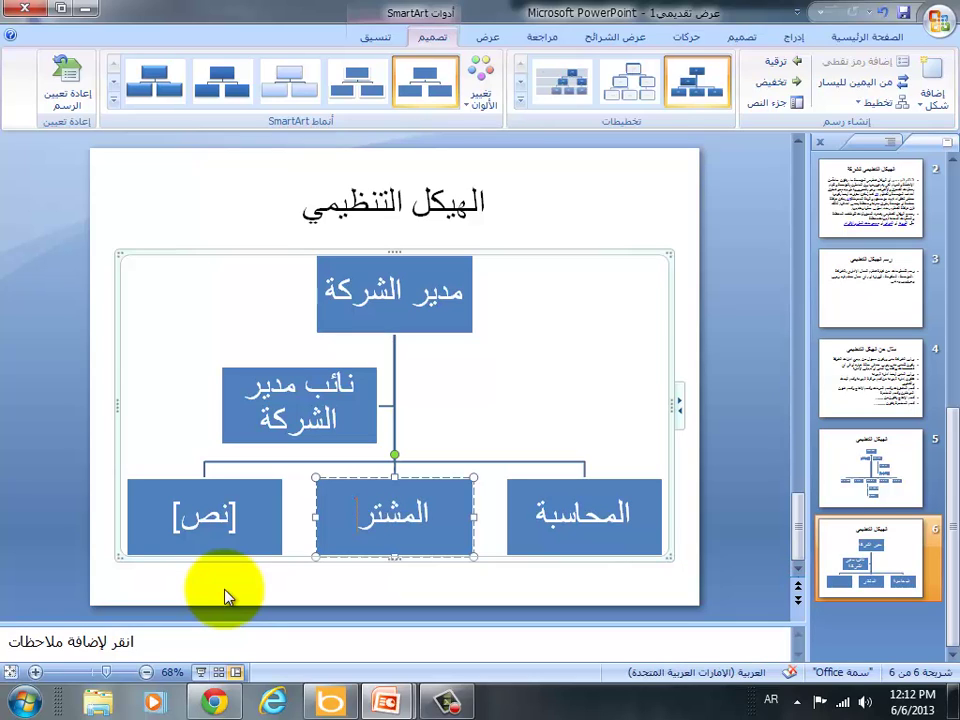
pyautogui.write('يات')
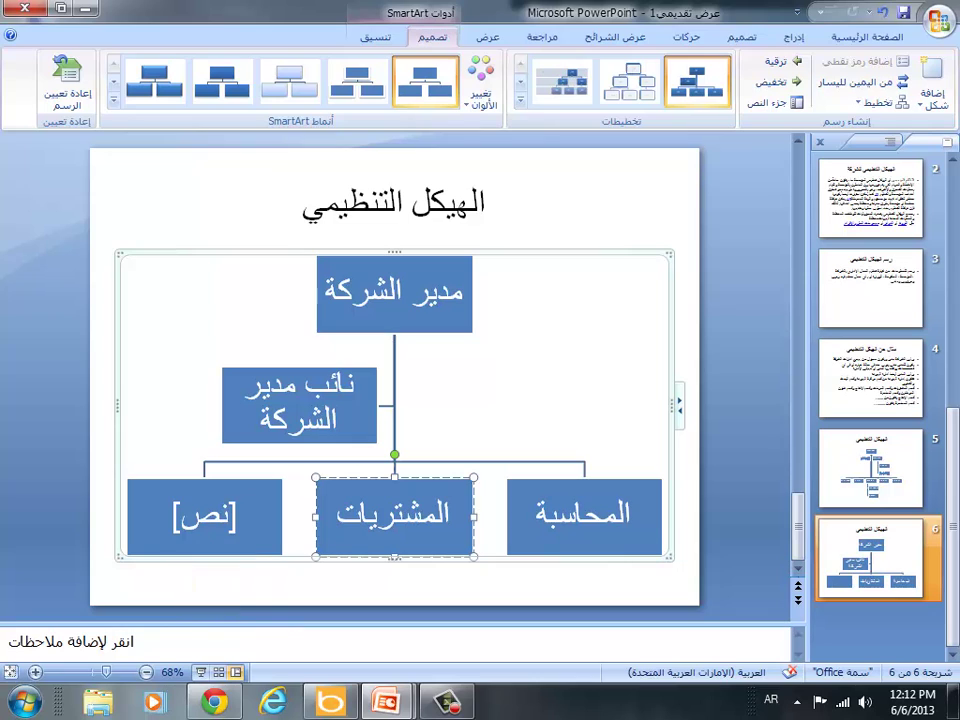
pyautogui.click(231, 514)
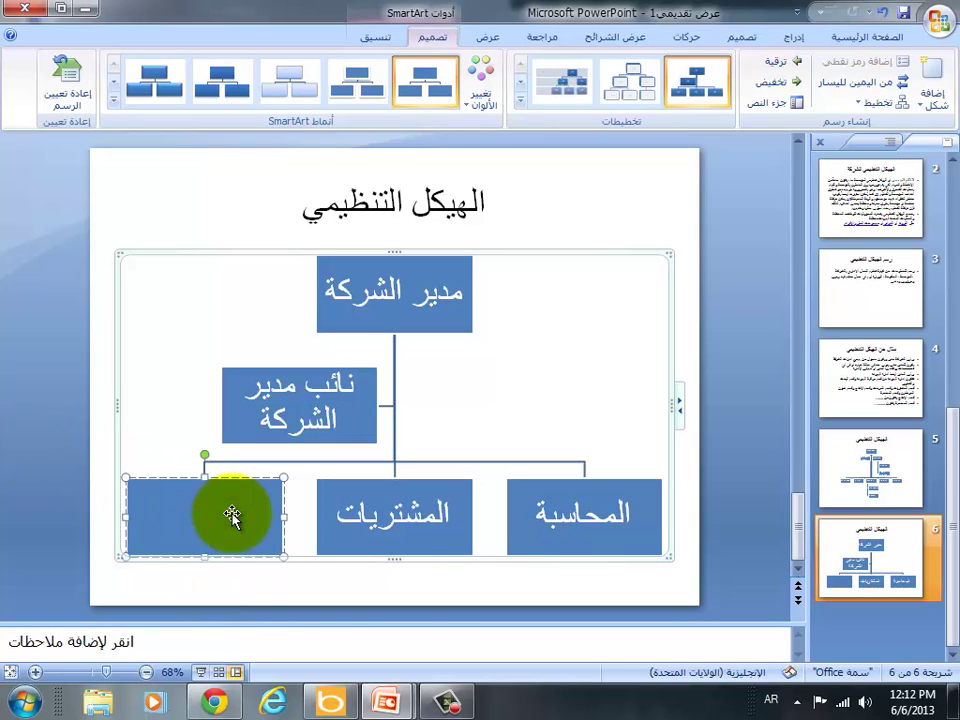
pyautogui.write('المبي')
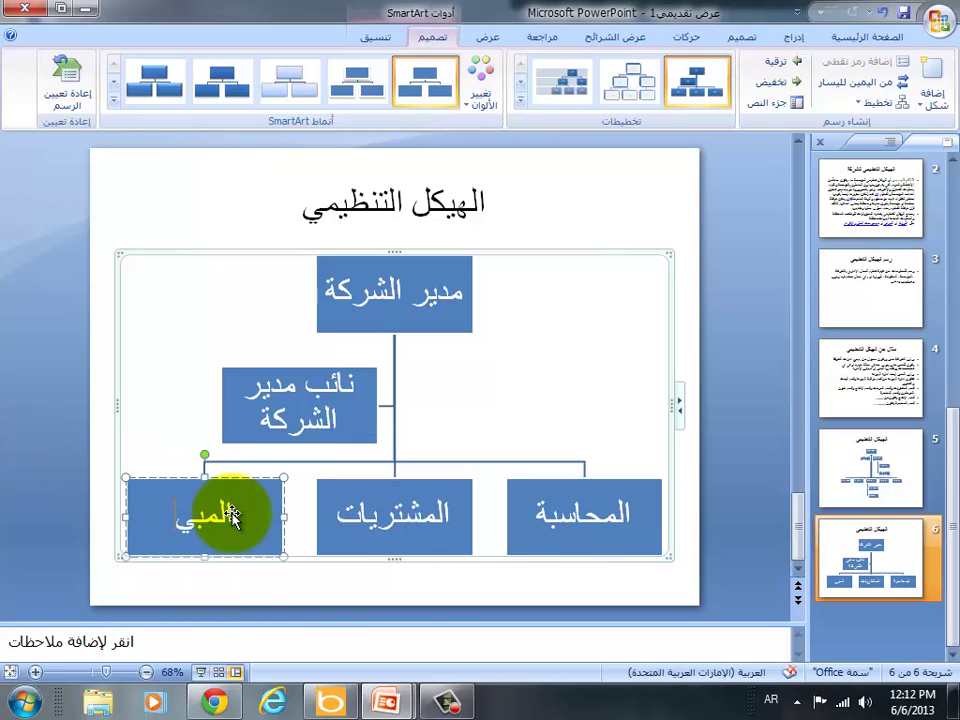
pyautogui.write('عات')
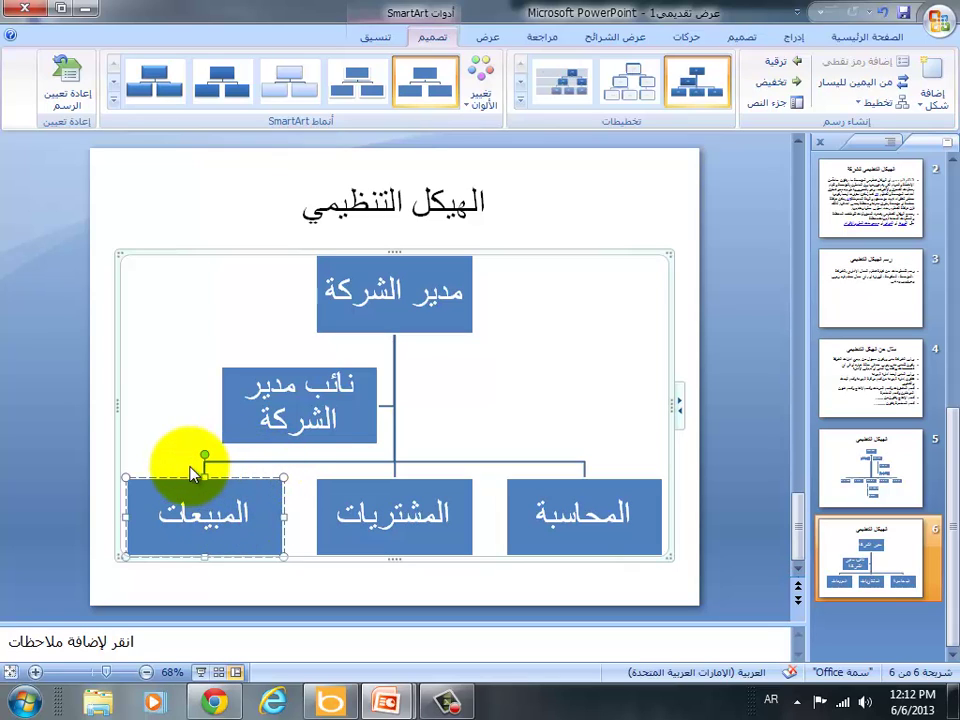
pyautogui.click(160, 483)
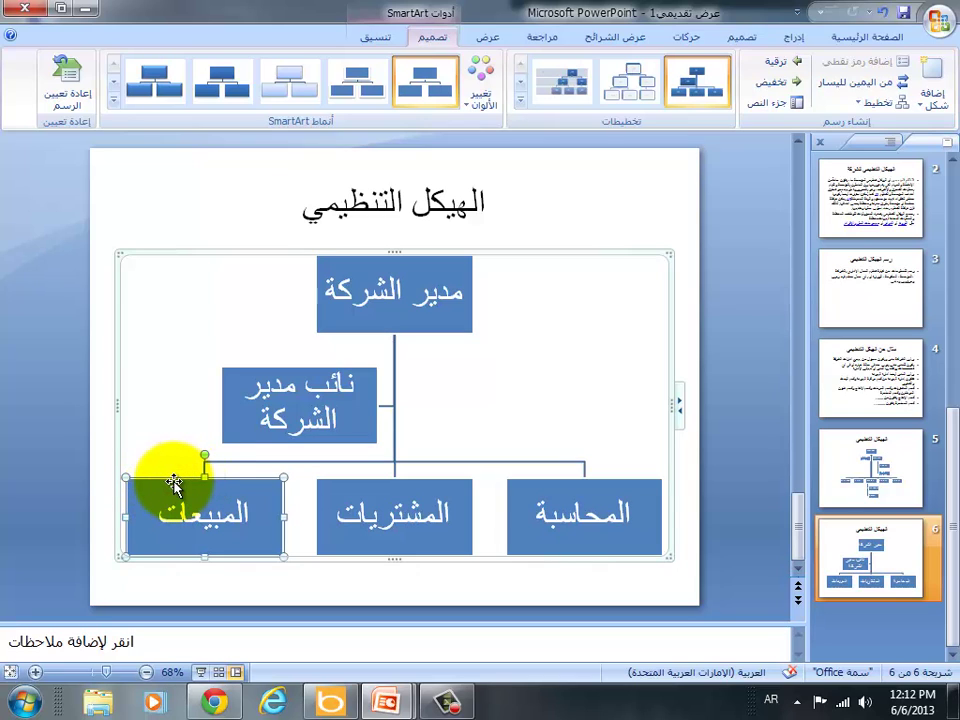
# Step: Add a box to the bottom row from المبيعات's menu, then undo it
pyautogui.rightClick(174, 483)
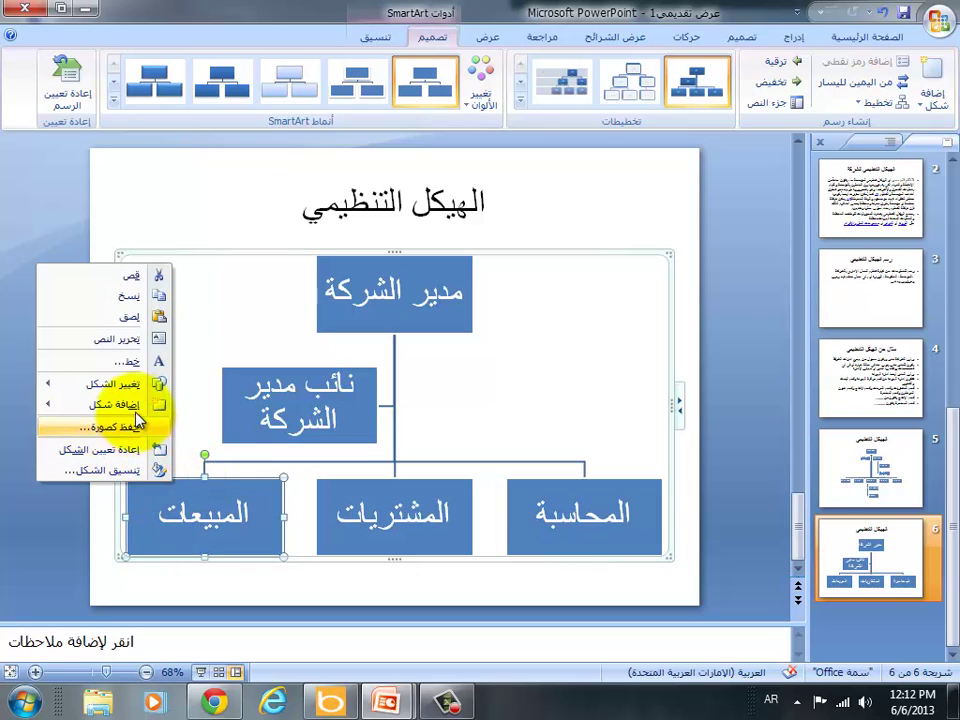
pyautogui.moveTo(134, 408)
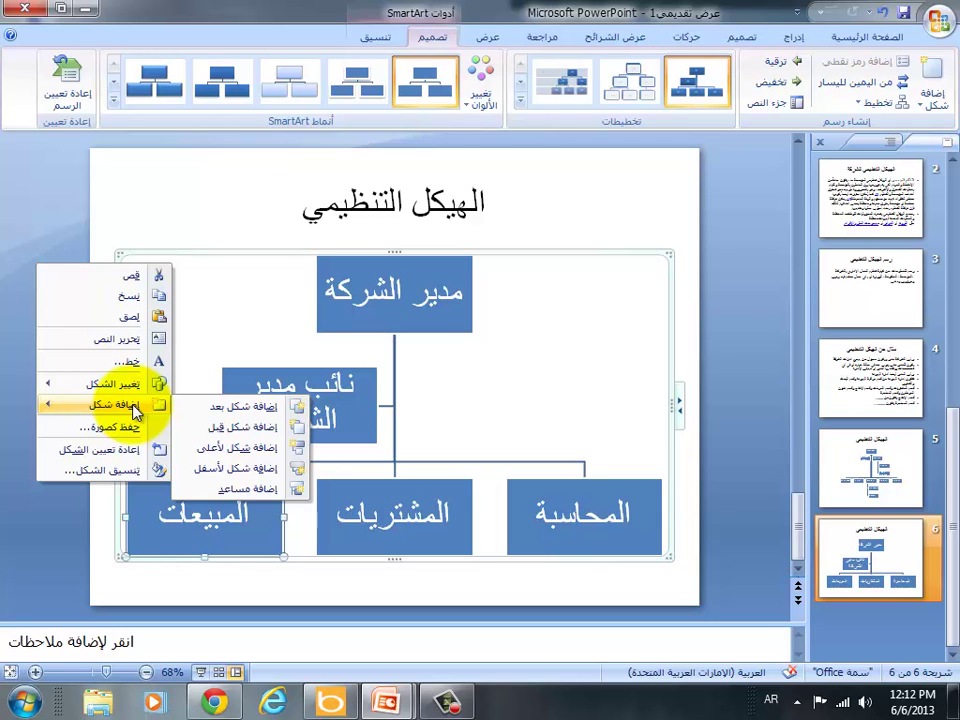
pyautogui.click(222, 406)
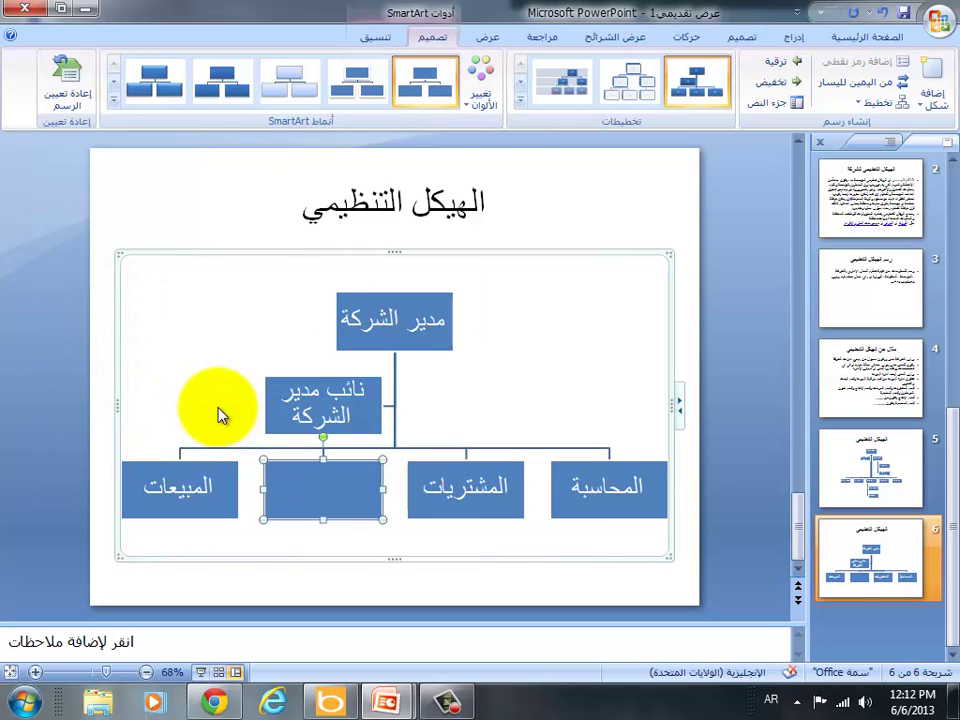
pyautogui.click(880, 20)
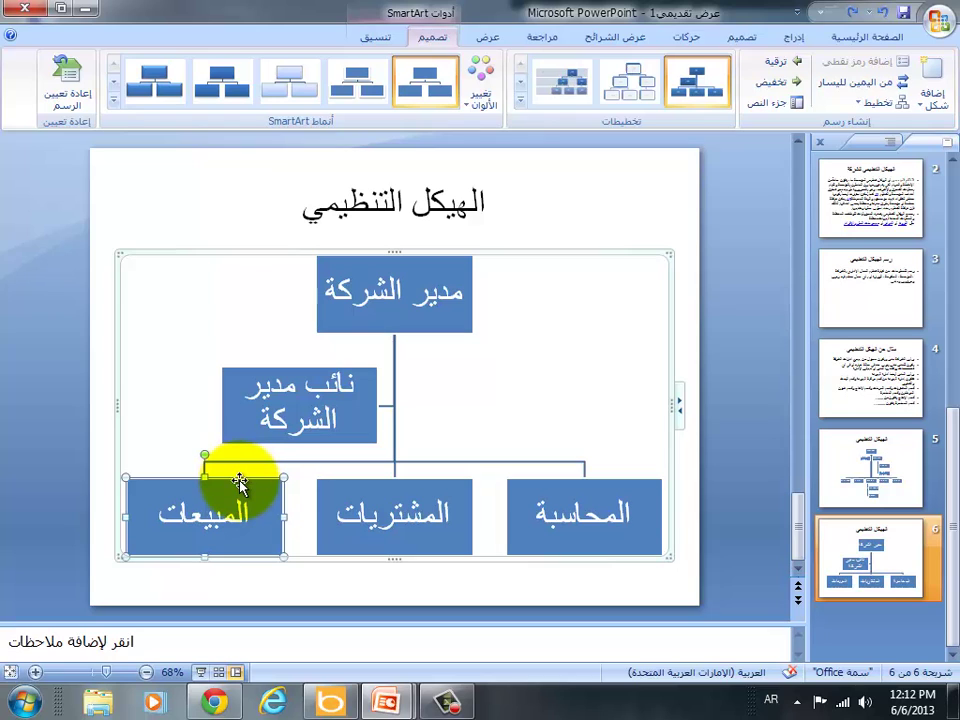
# Step: Insert a new box before المبيعات and label it الإنتاج
pyautogui.rightClick(240, 484)
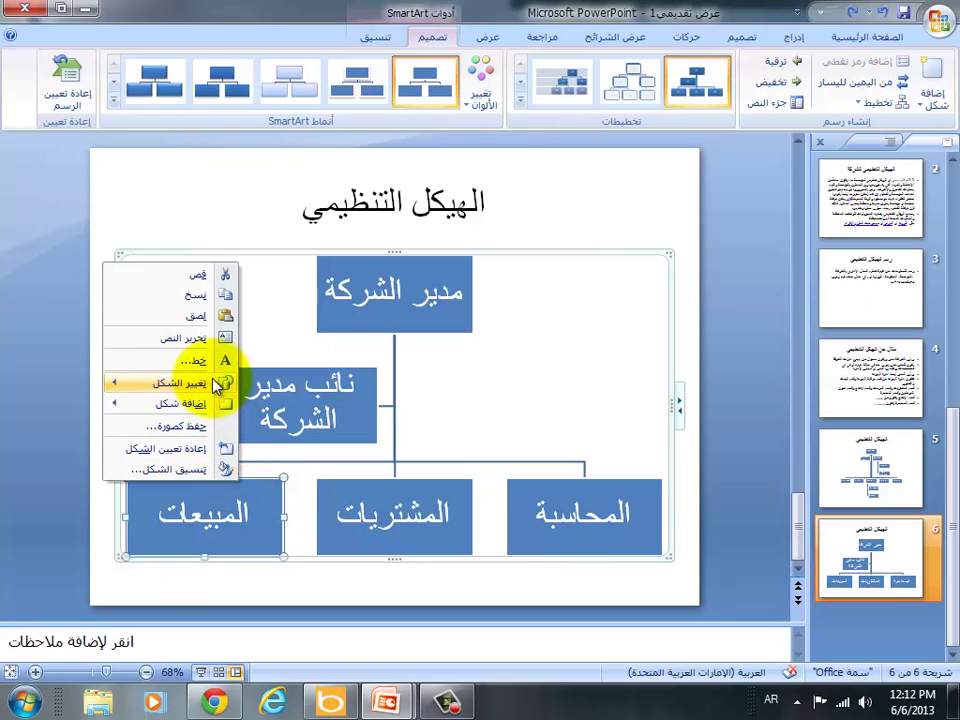
pyautogui.moveTo(195, 406)
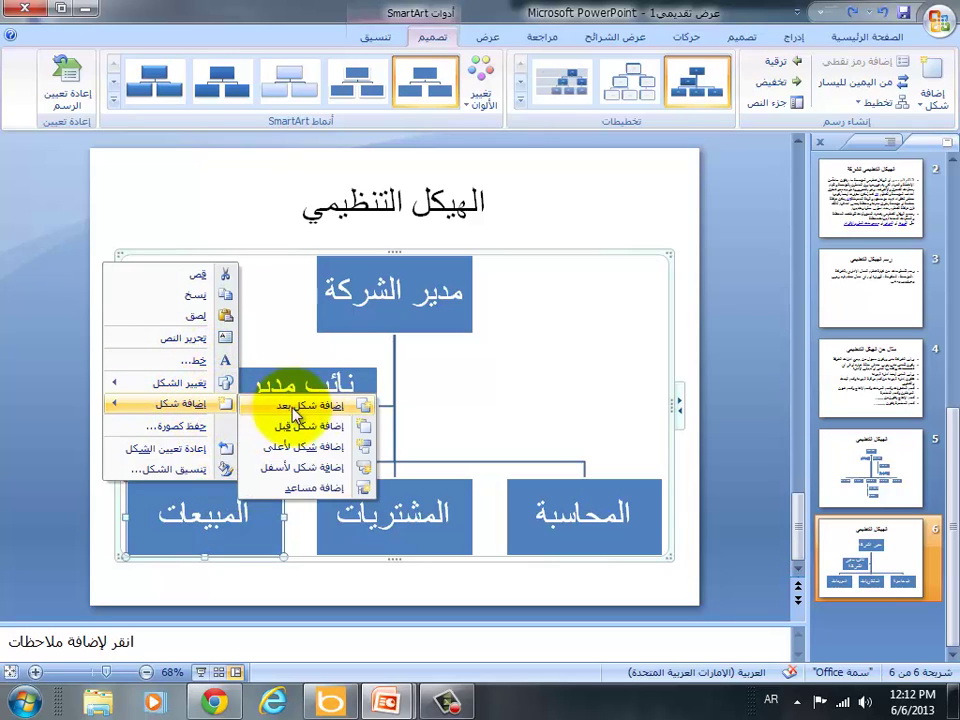
pyautogui.click(333, 432)
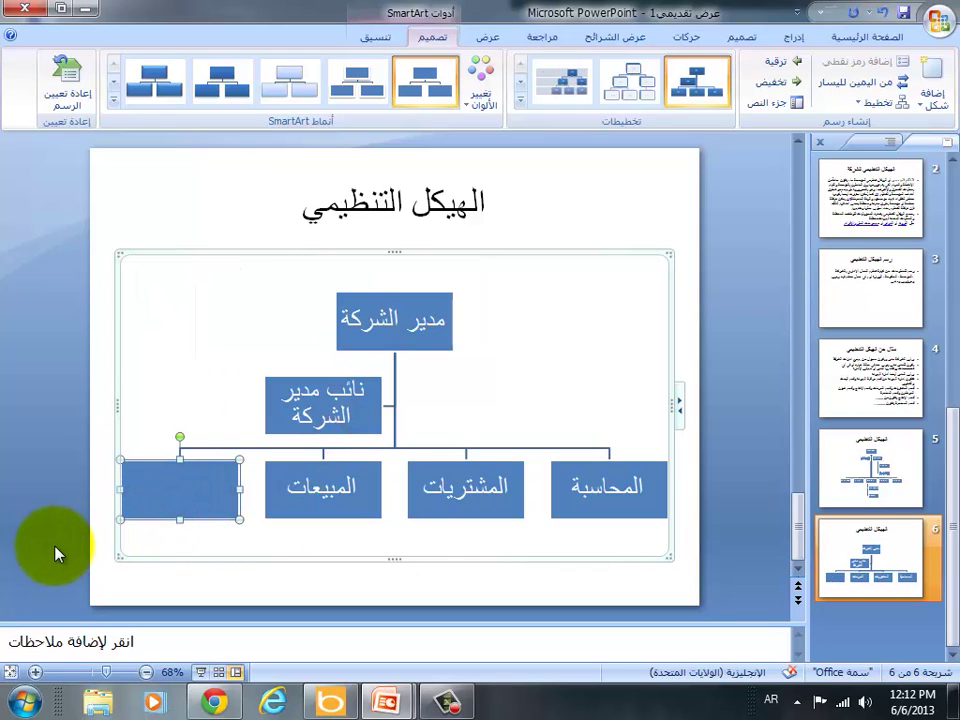
pyautogui.write('ال')
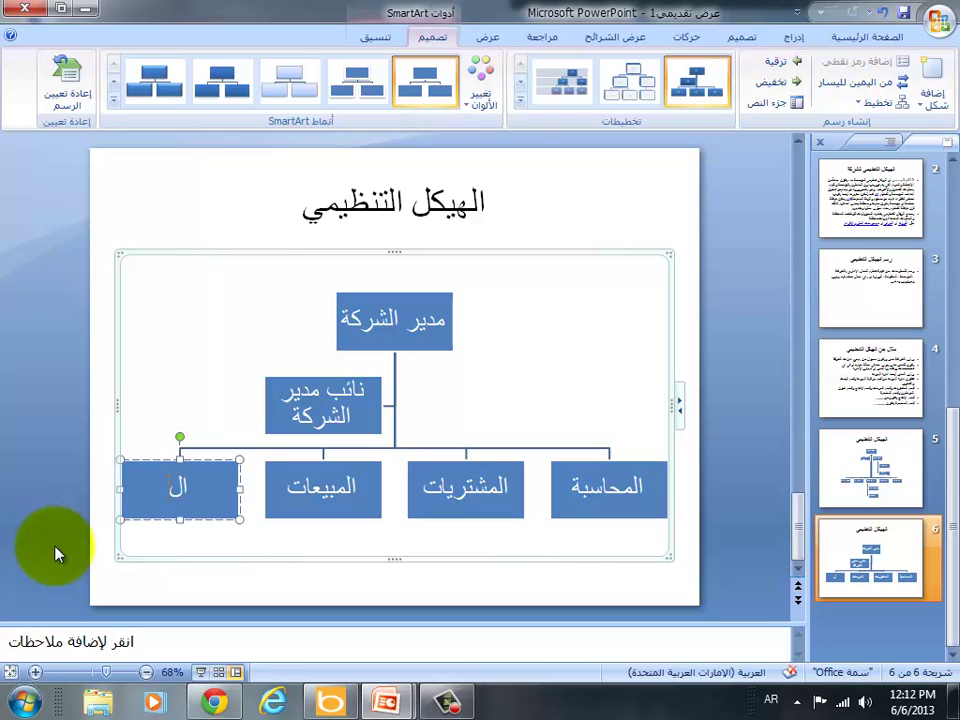
pyautogui.write('إ')
pyautogui.write('نتاج')
# Step: Add a new bottom-row box under مدير الشركة and label it شئون العاملين
pyautogui.rightClick(146, 468)
pyautogui.moveTo(105, 386)
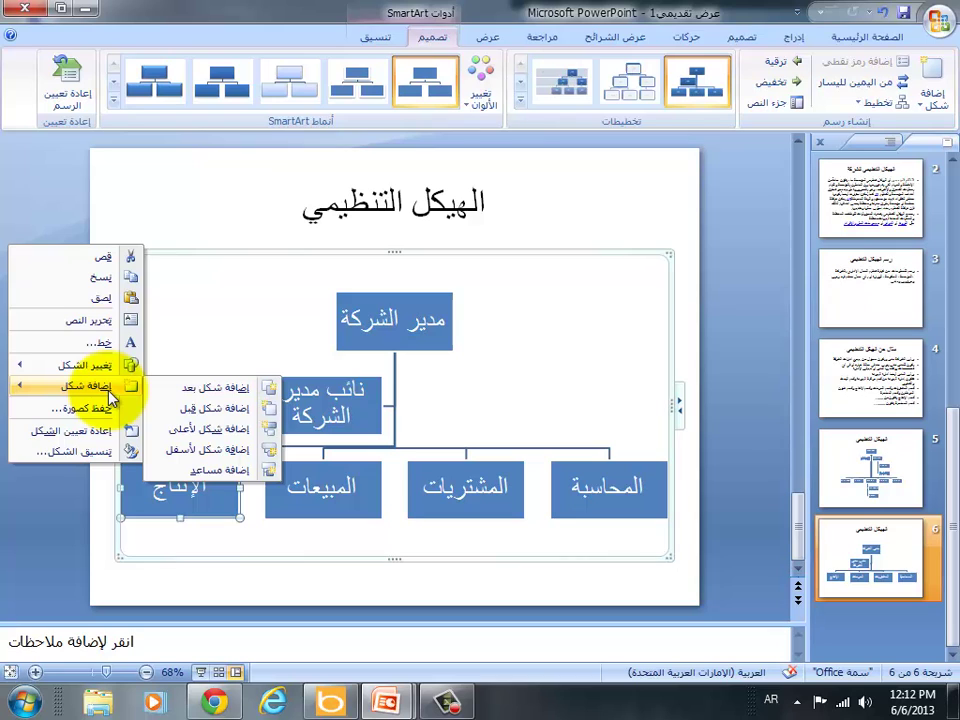
pyautogui.click(290, 334)
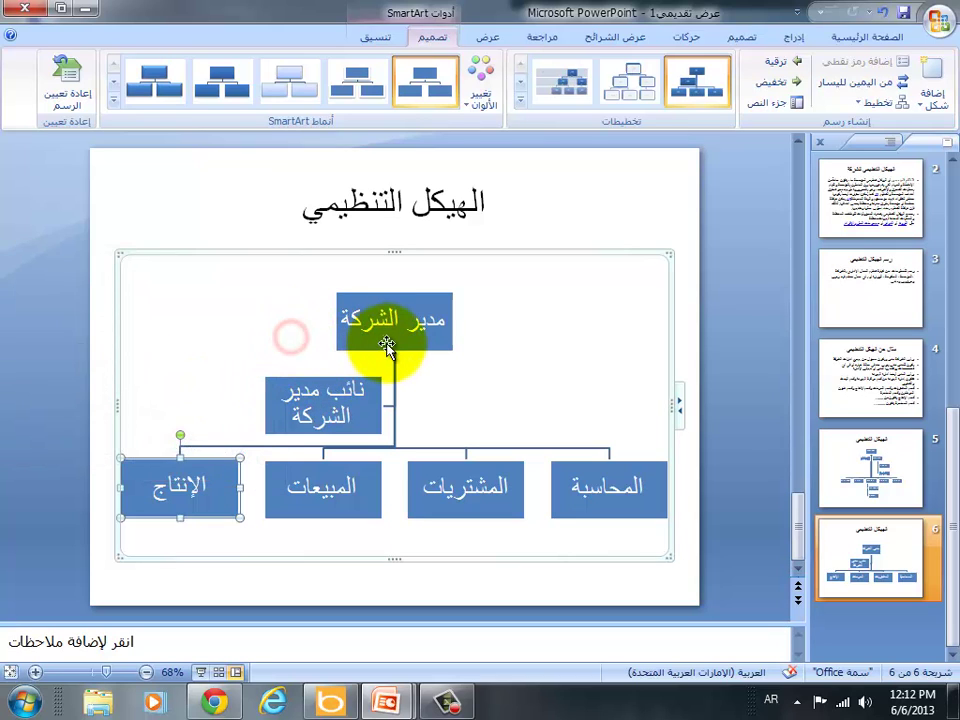
pyautogui.click(393, 347)
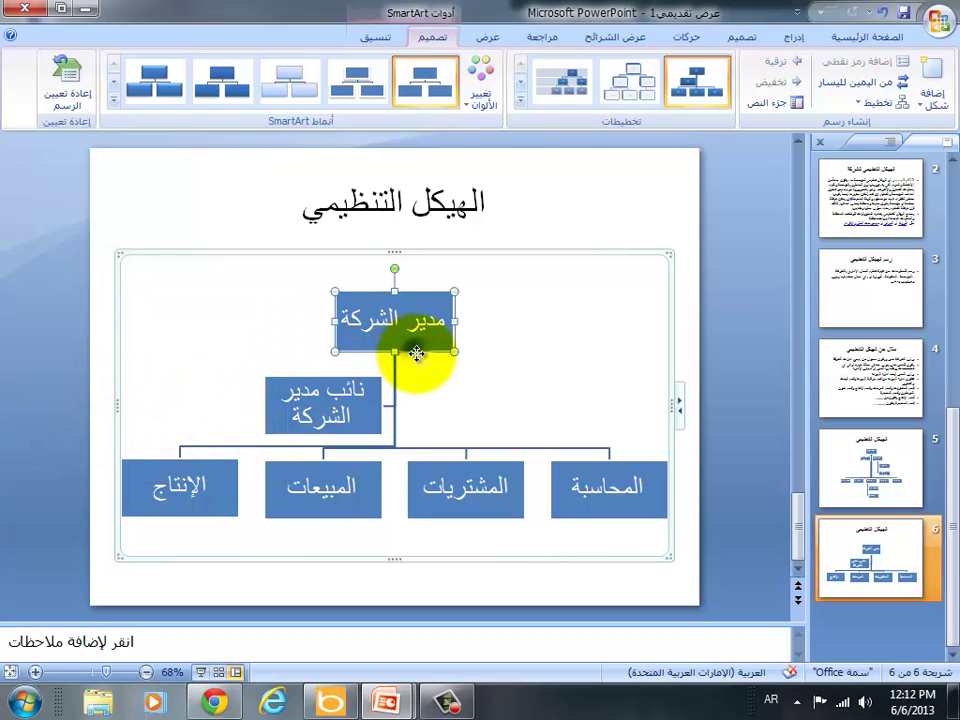
pyautogui.rightClick(417, 357)
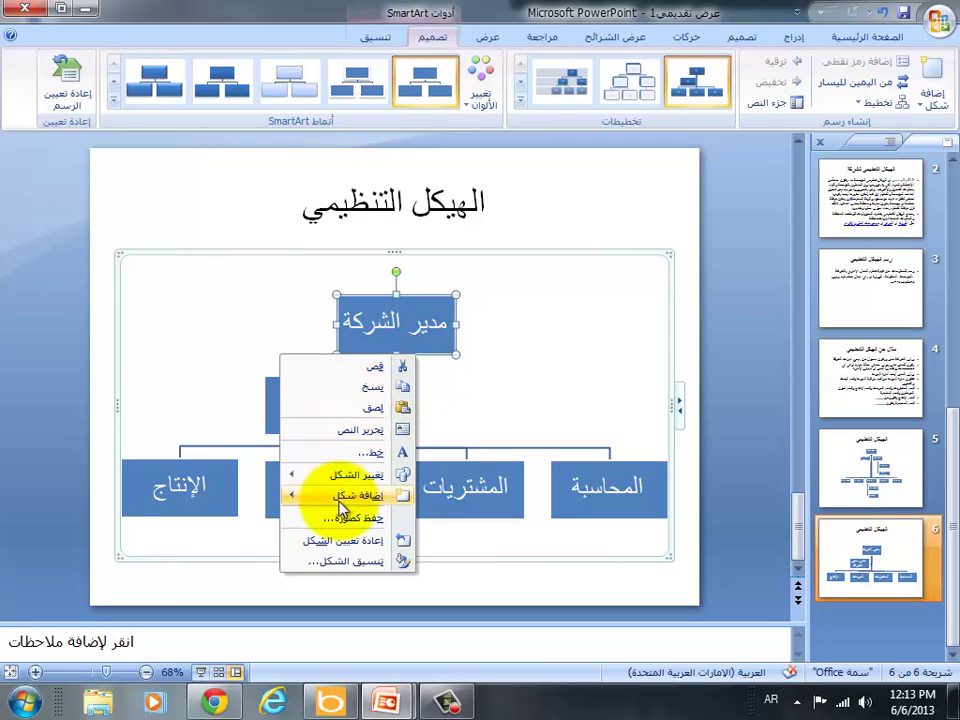
pyautogui.moveTo(340, 500)
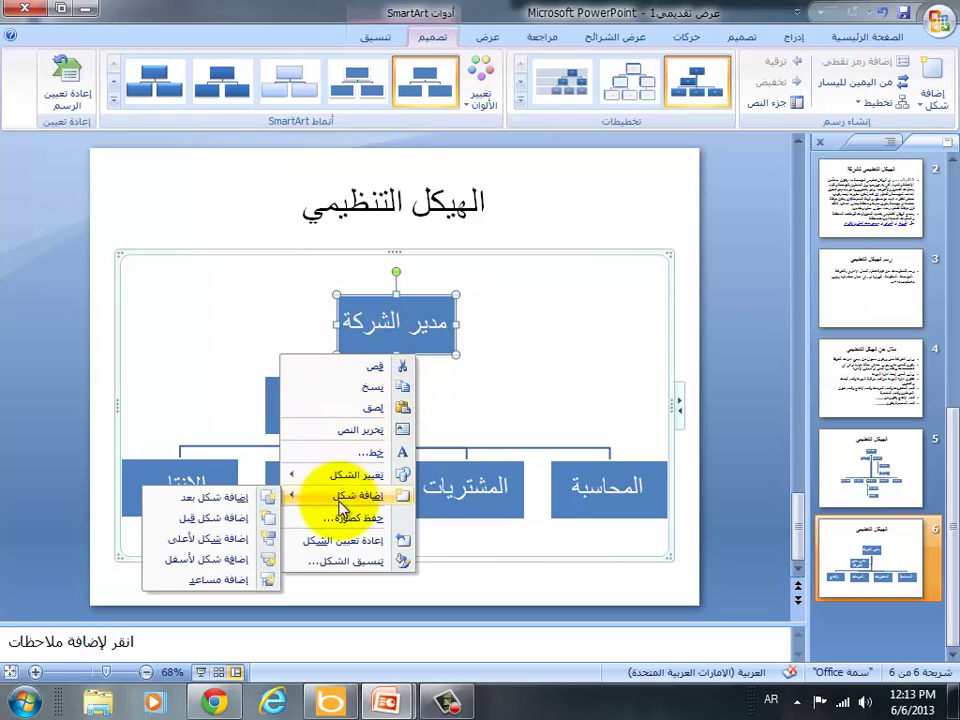
pyautogui.click(218, 560)
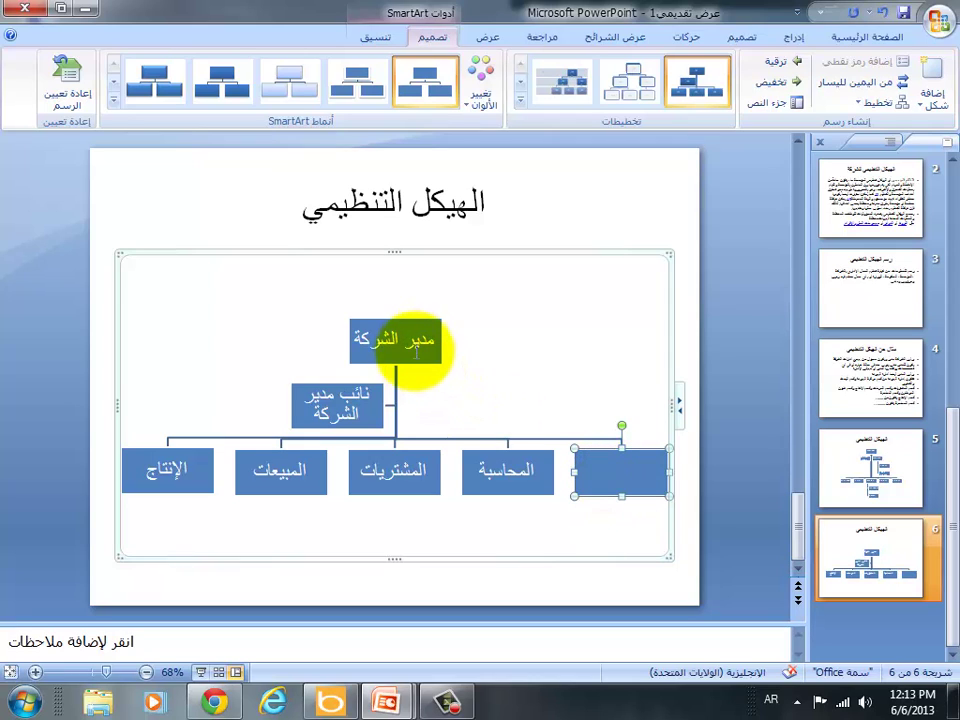
pyautogui.click(632, 471)
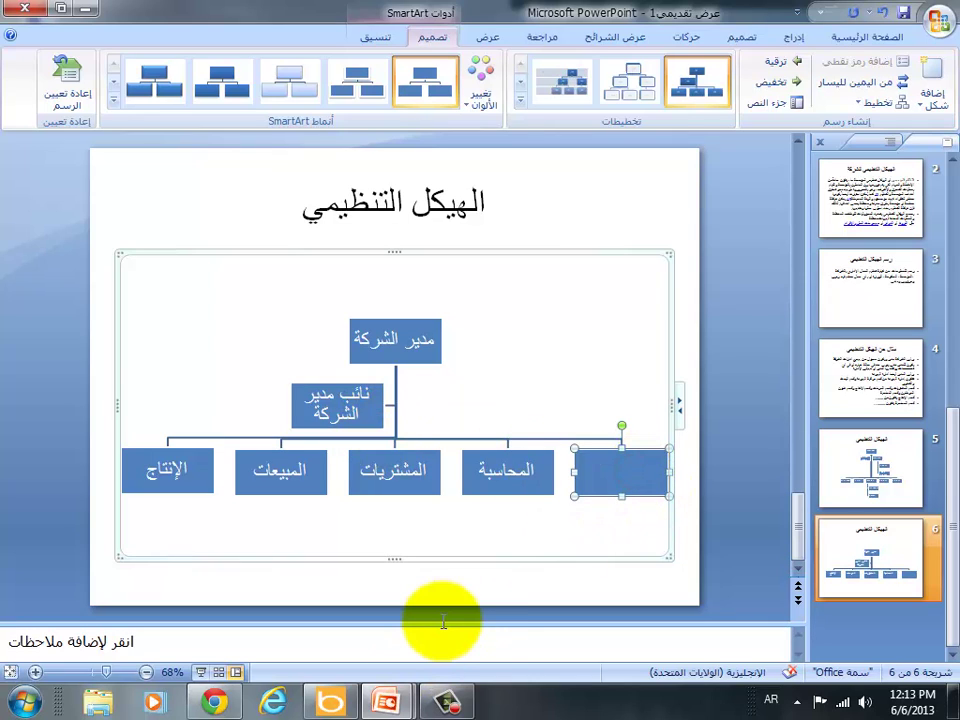
pyautogui.write('ش')
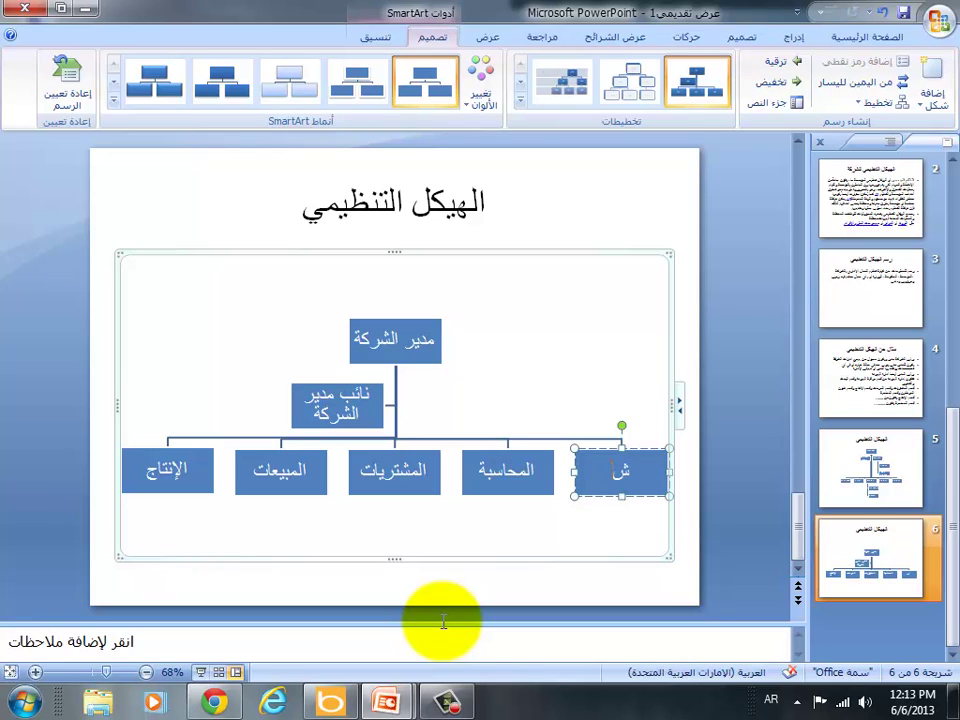
pyautogui.write('ئون ال')
pyautogui.write('عامل')
pyautogui.write('ين')
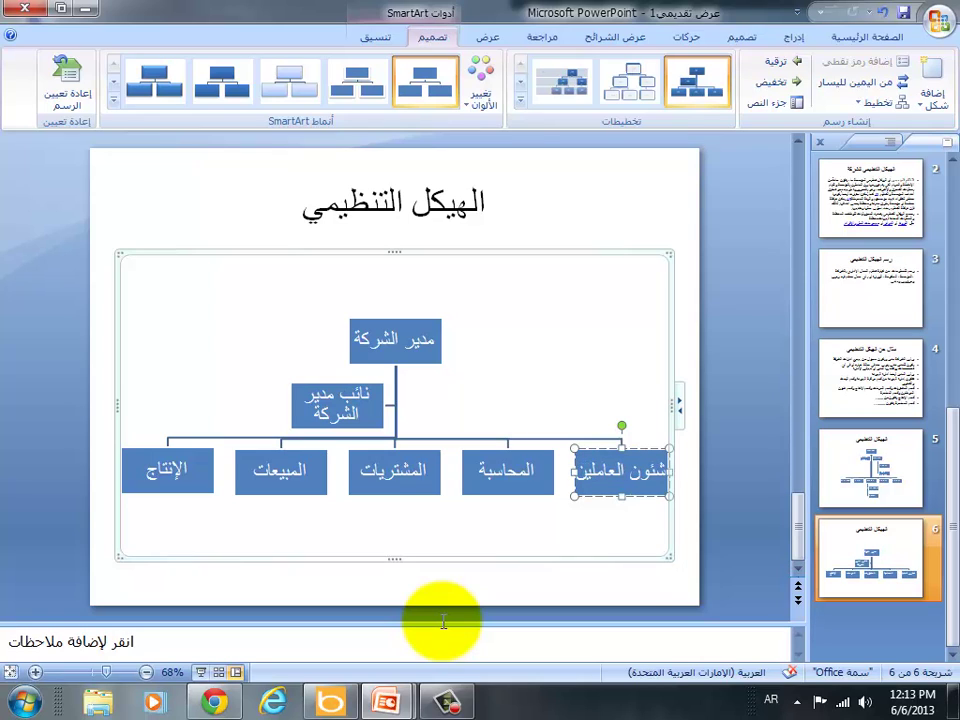
pyautogui.click(463, 512)
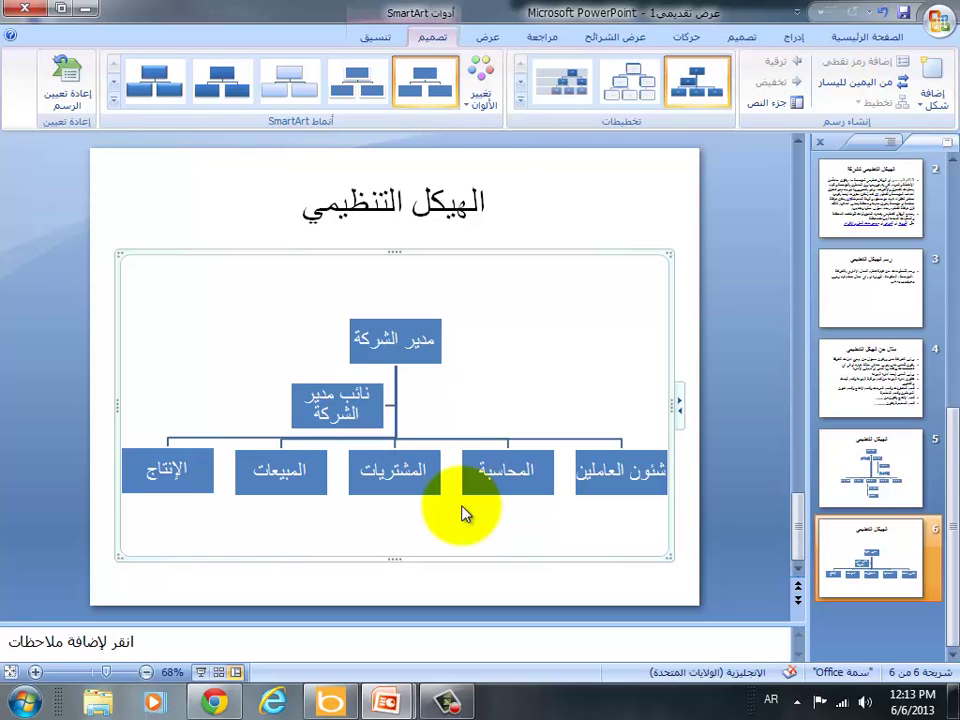
# Step: Add a subordinate box below المبيعات labelled السوق المحلي
pyautogui.click(283, 492)
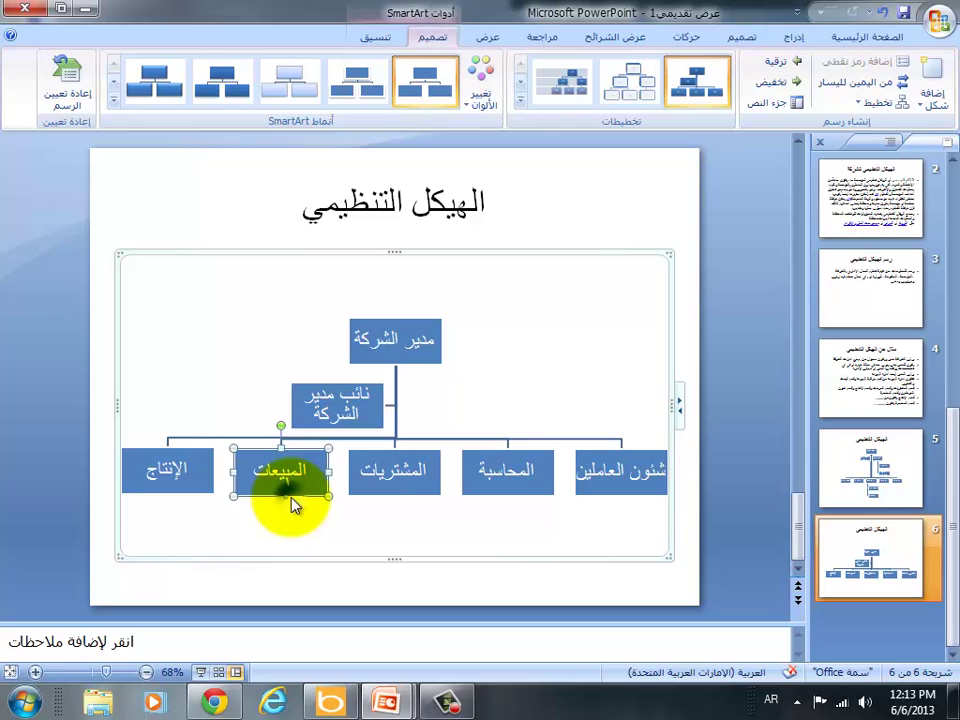
pyautogui.rightClick(293, 505)
pyautogui.moveTo(244, 421)
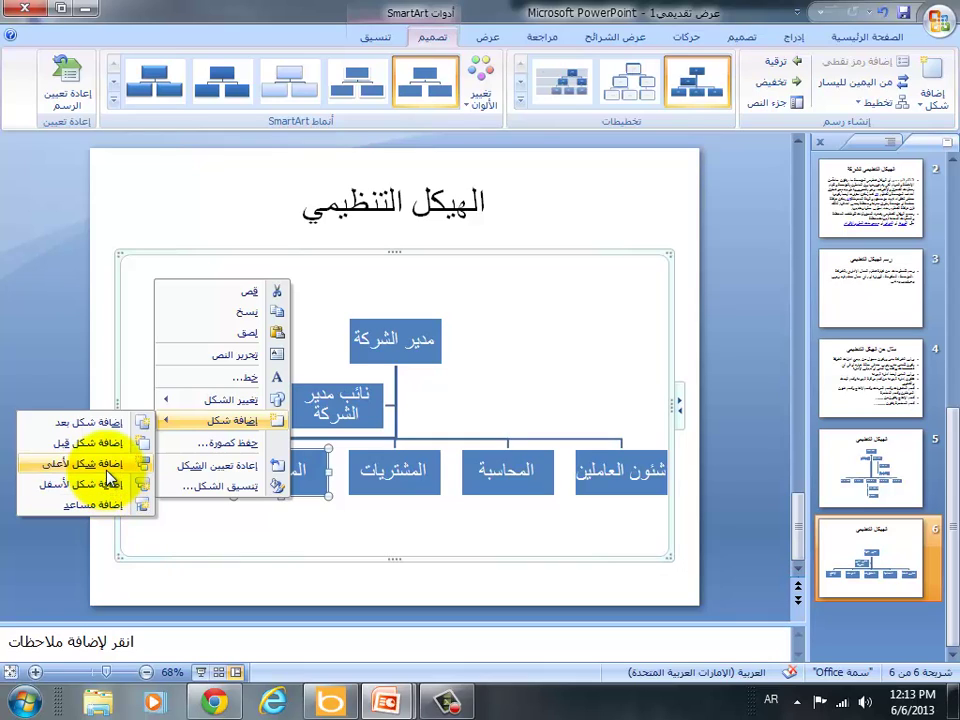
pyautogui.click(110, 488)
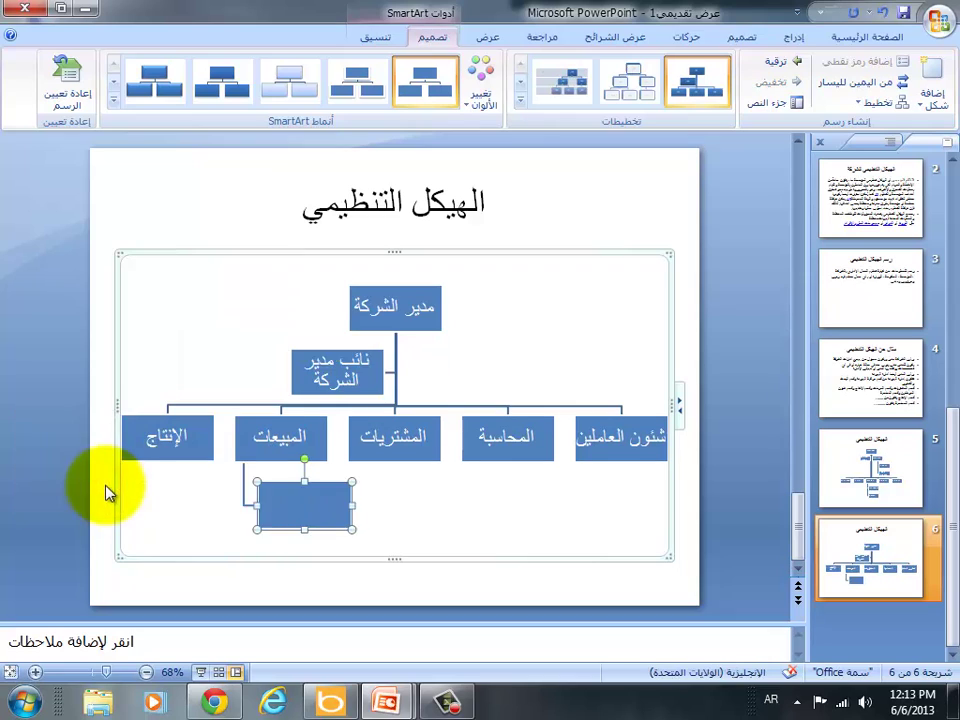
pyautogui.click(279, 508)
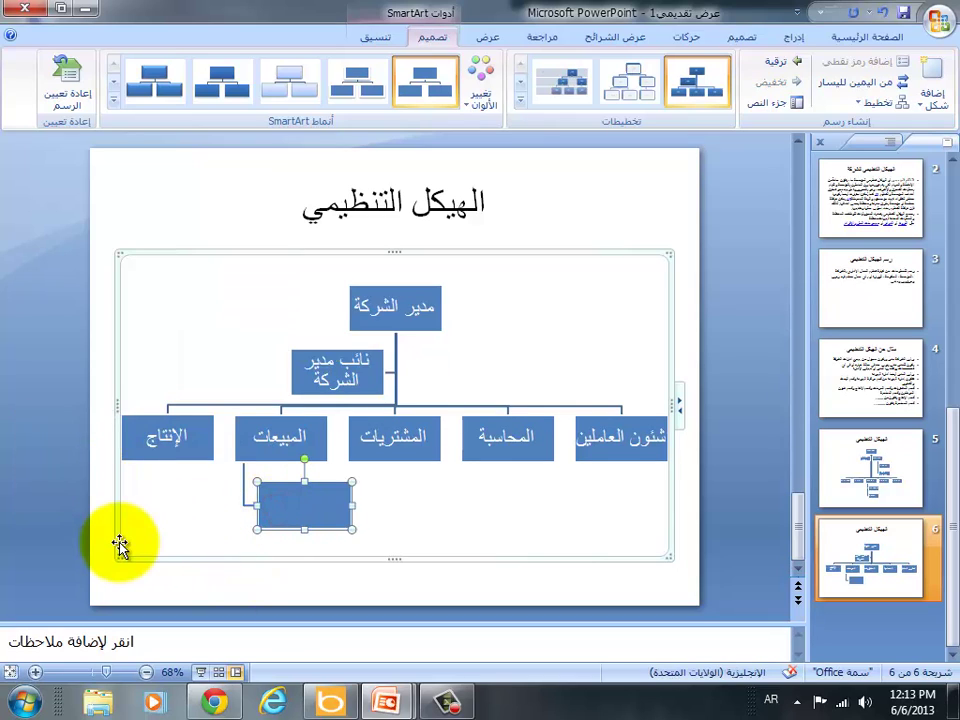
pyautogui.write('الس')
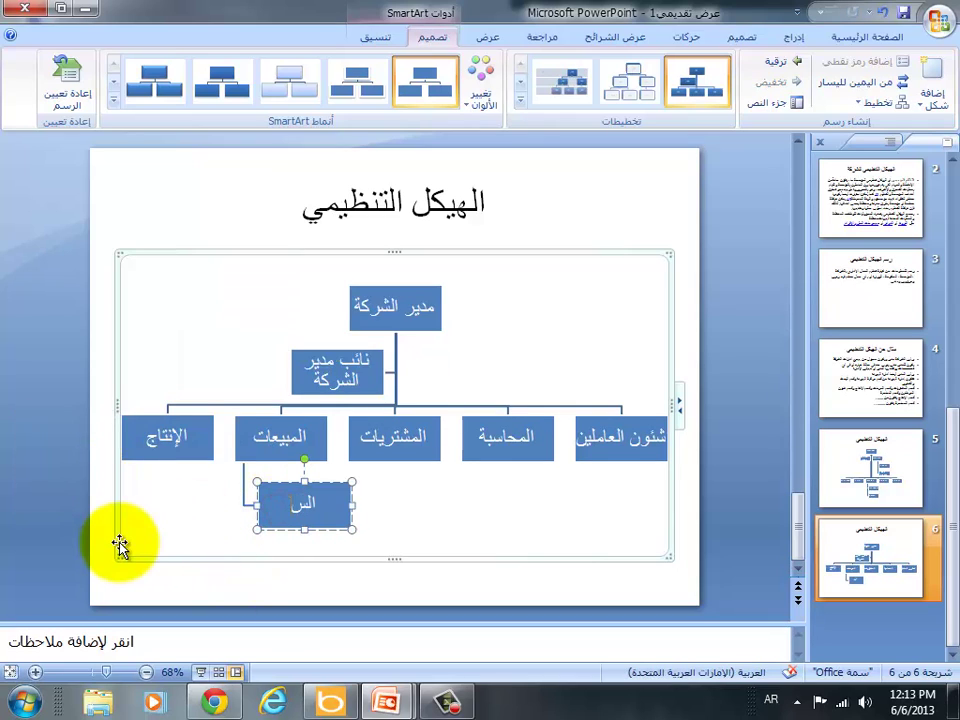
pyautogui.write('وق الم')
pyautogui.write('حل')
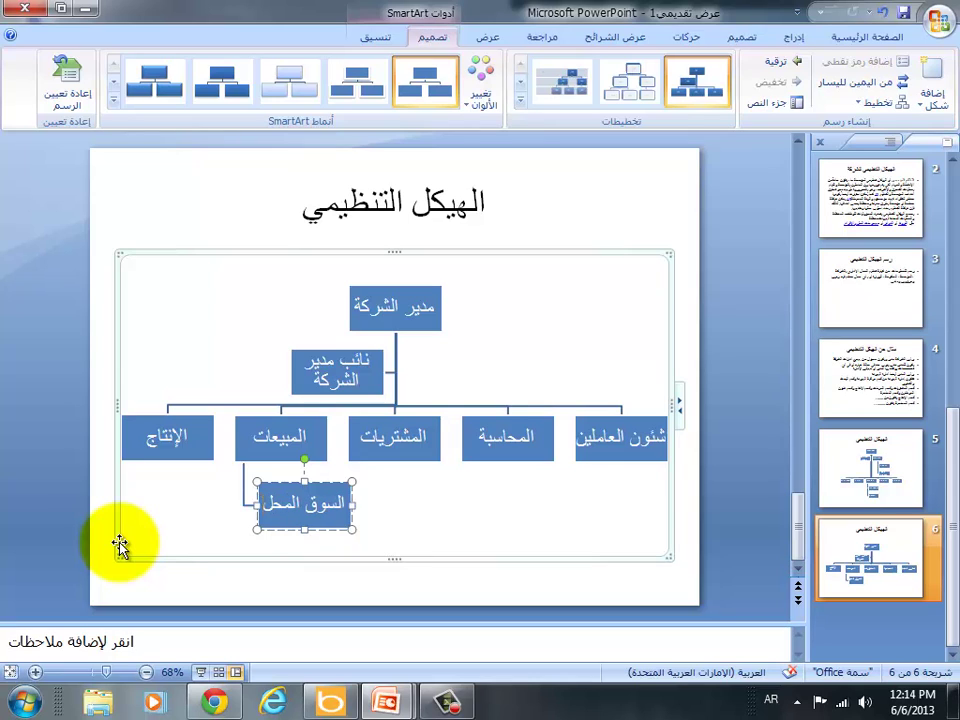
pyautogui.write('ي')
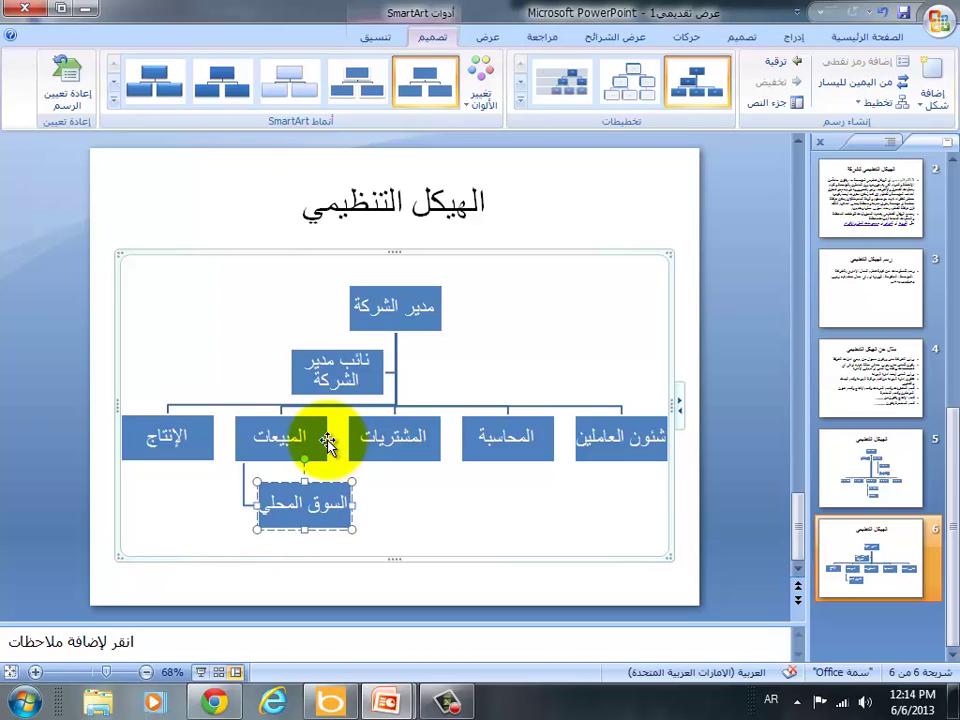
pyautogui.click(325, 439)
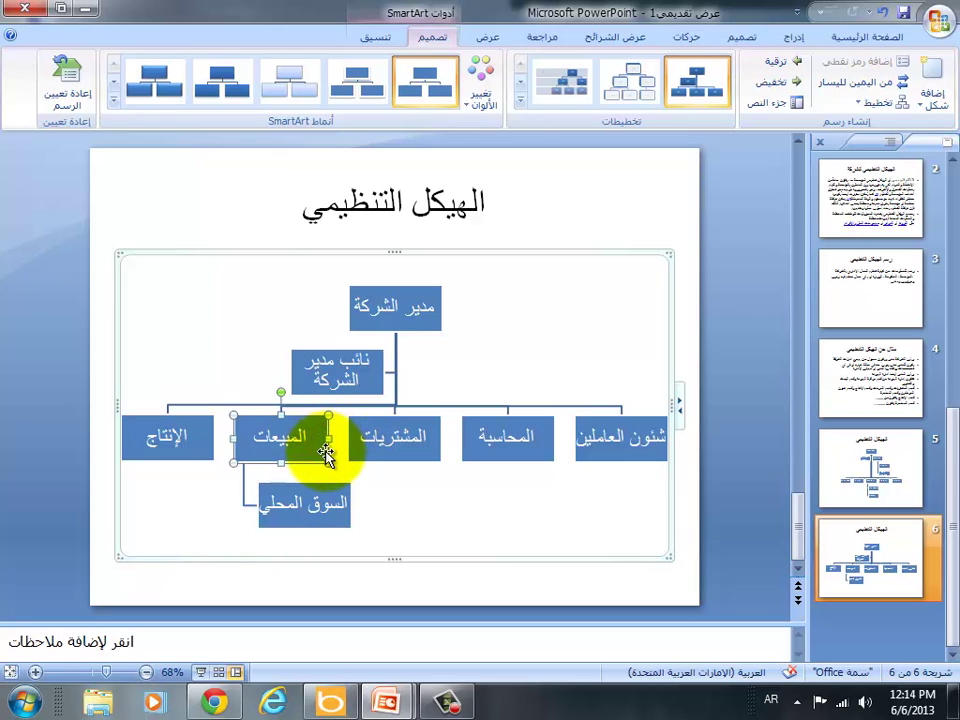
# Step: Add a second sub-box under المبيعات and label it السوق الخارجي
pyautogui.rightClick(326, 454)
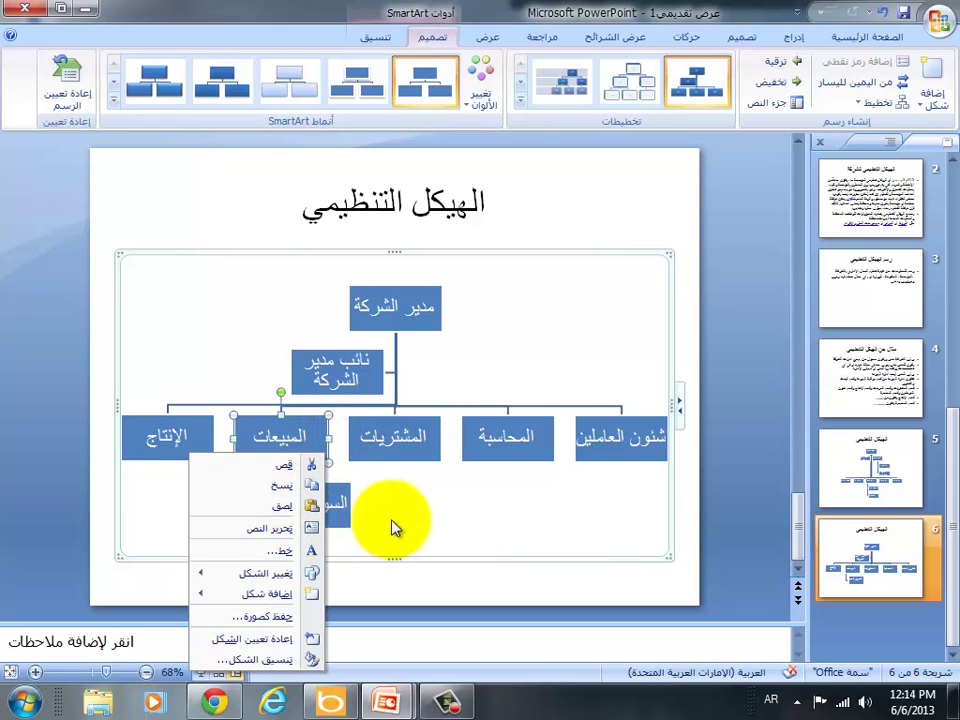
pyautogui.moveTo(290, 592)
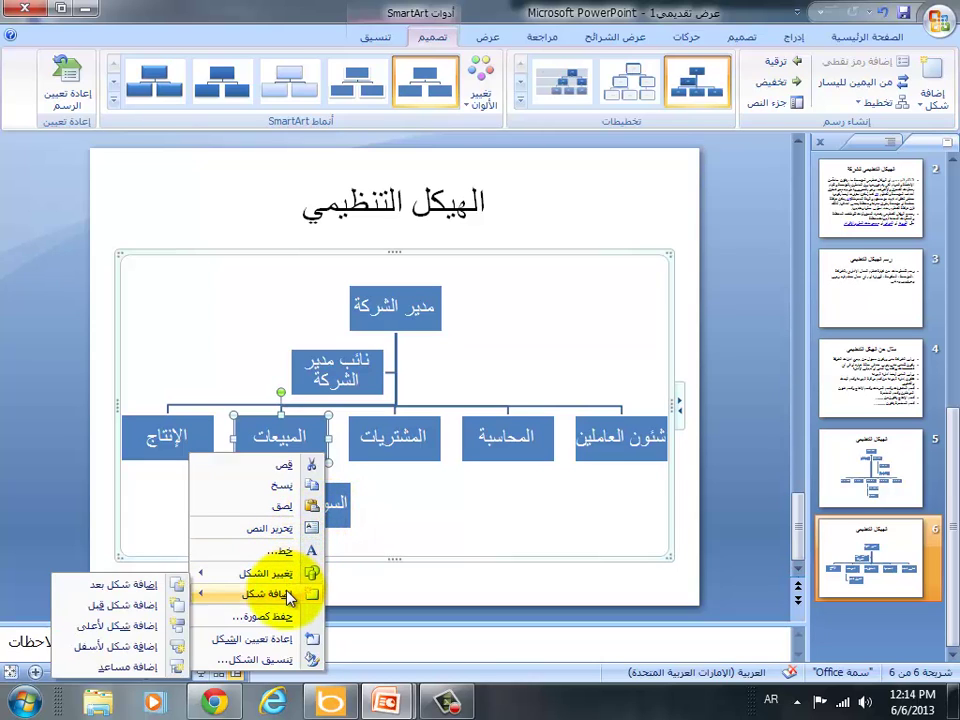
pyautogui.click(118, 647)
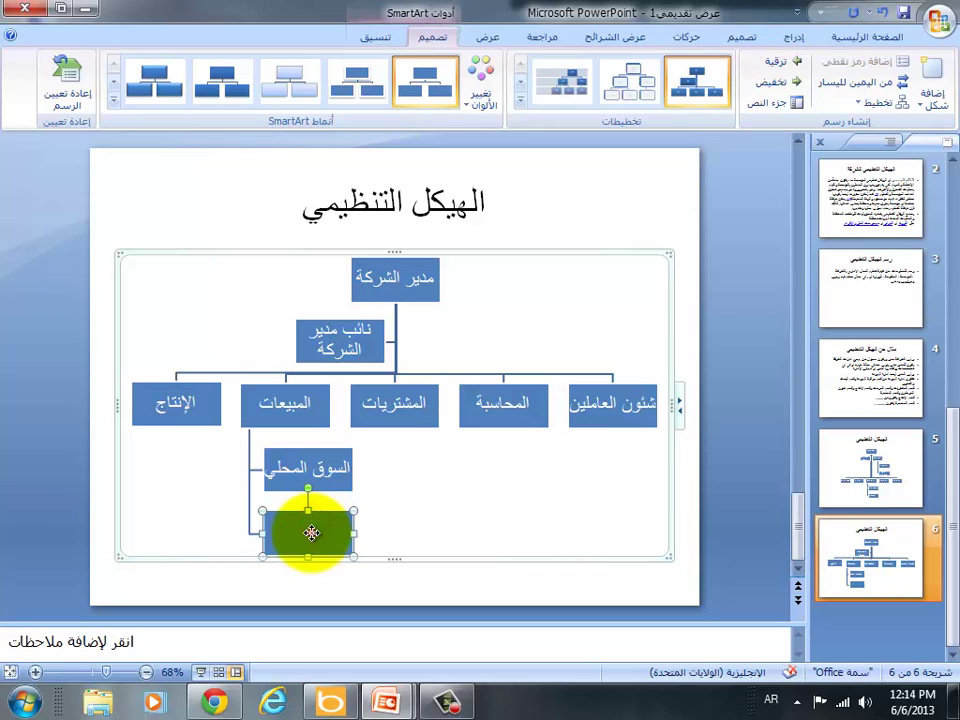
pyautogui.click(313, 536)
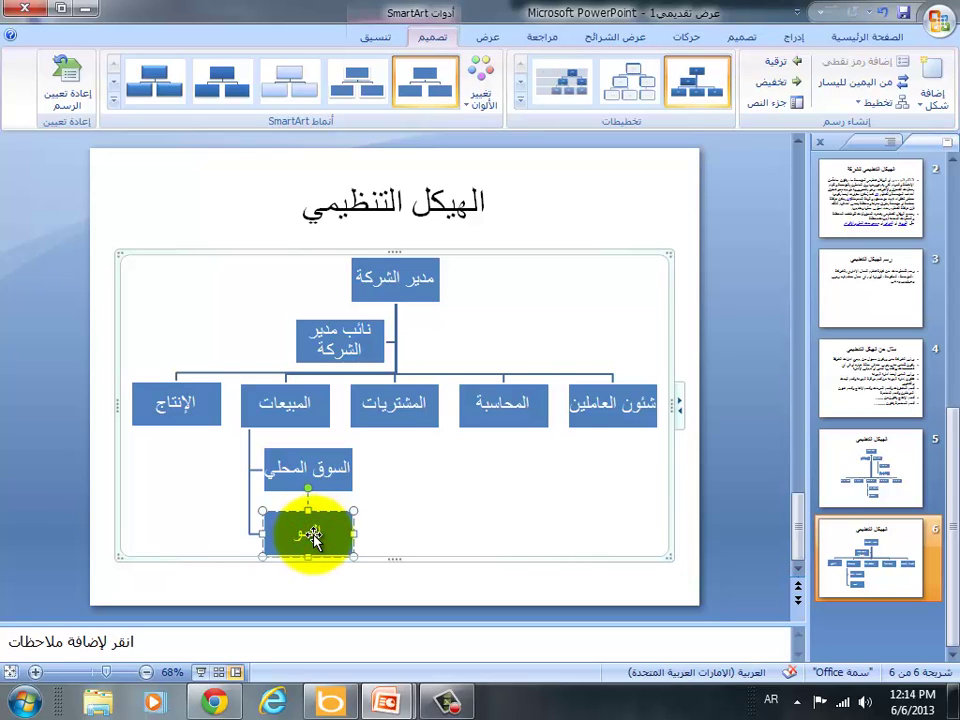
pyautogui.write('ق الخارج')
pyautogui.write('ي')
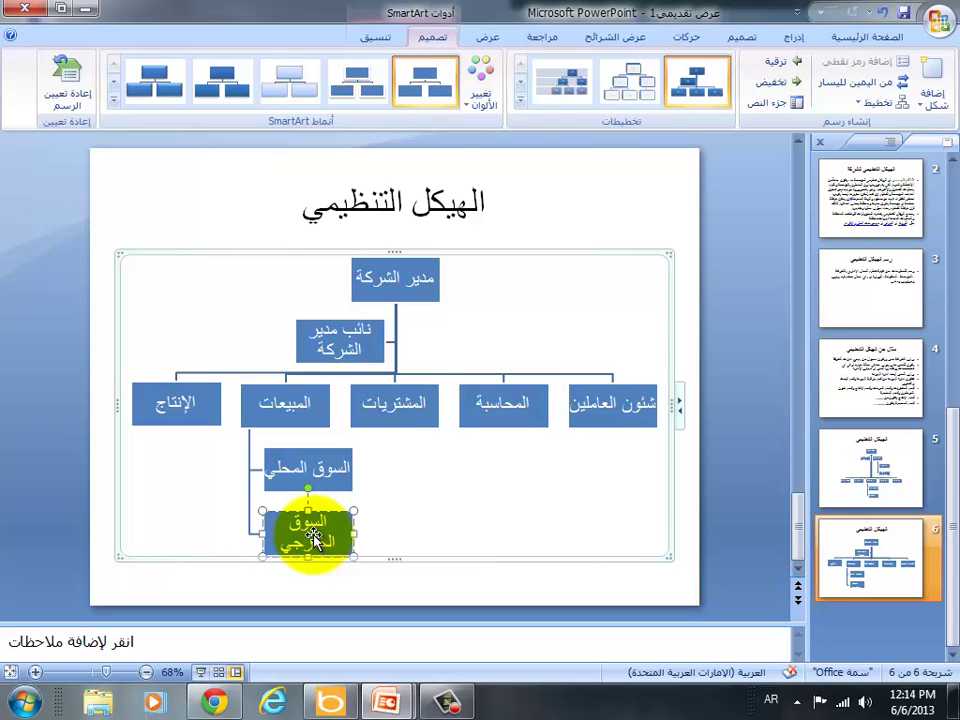
# Step: Add a sub-box beneath الإنتاج and type الألكترونيات in Arabic
pyautogui.click(558, 494)
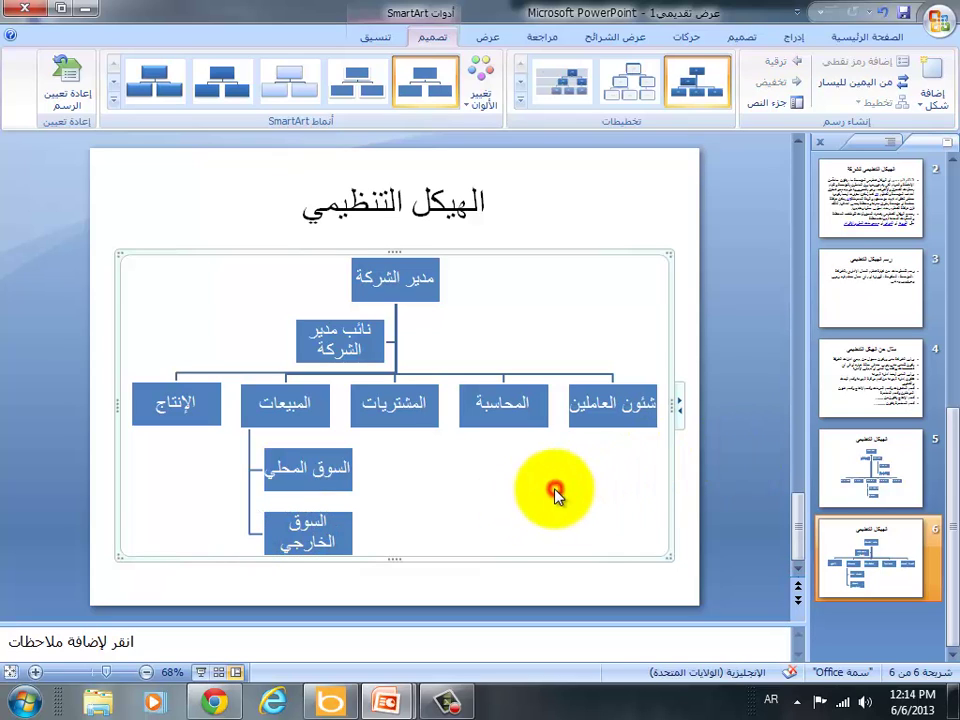
pyautogui.click(200, 417)
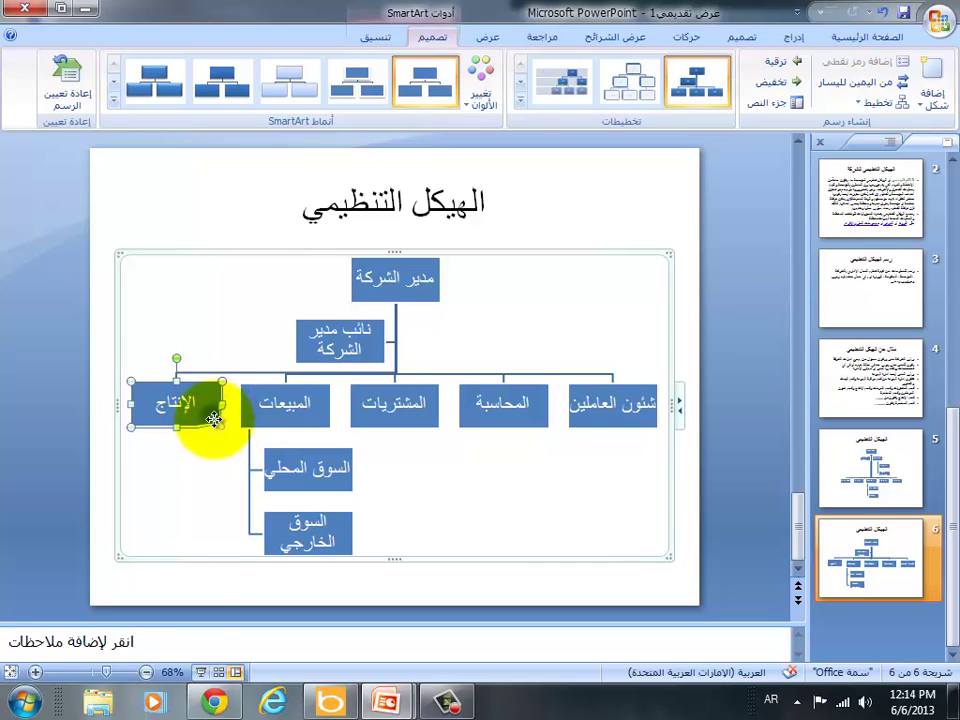
pyautogui.rightClick(214, 418)
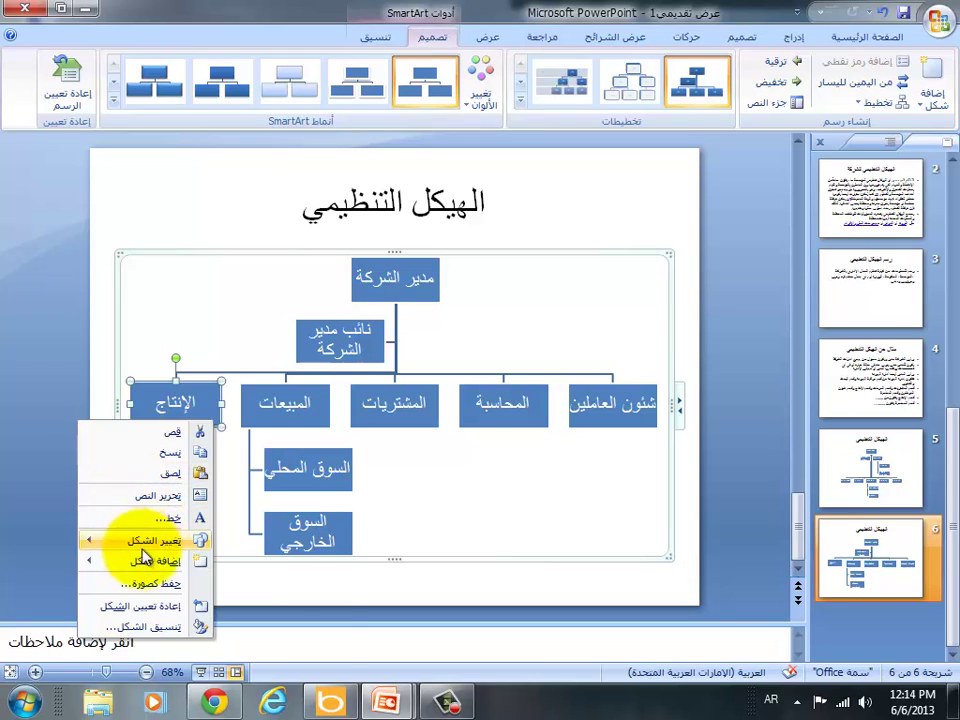
pyautogui.moveTo(146, 562)
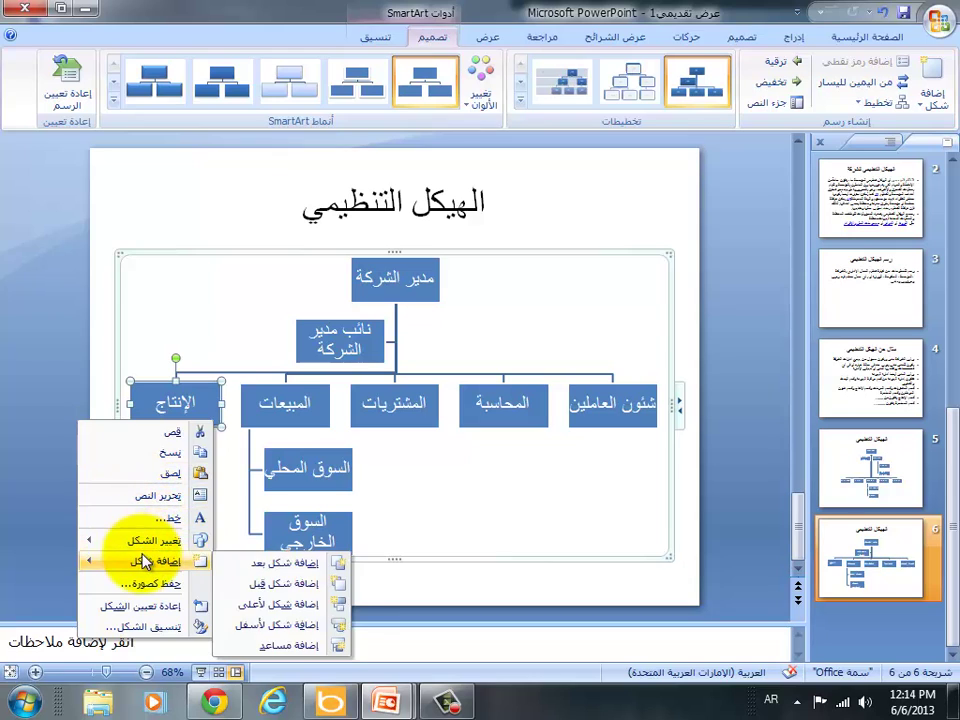
pyautogui.click(289, 626)
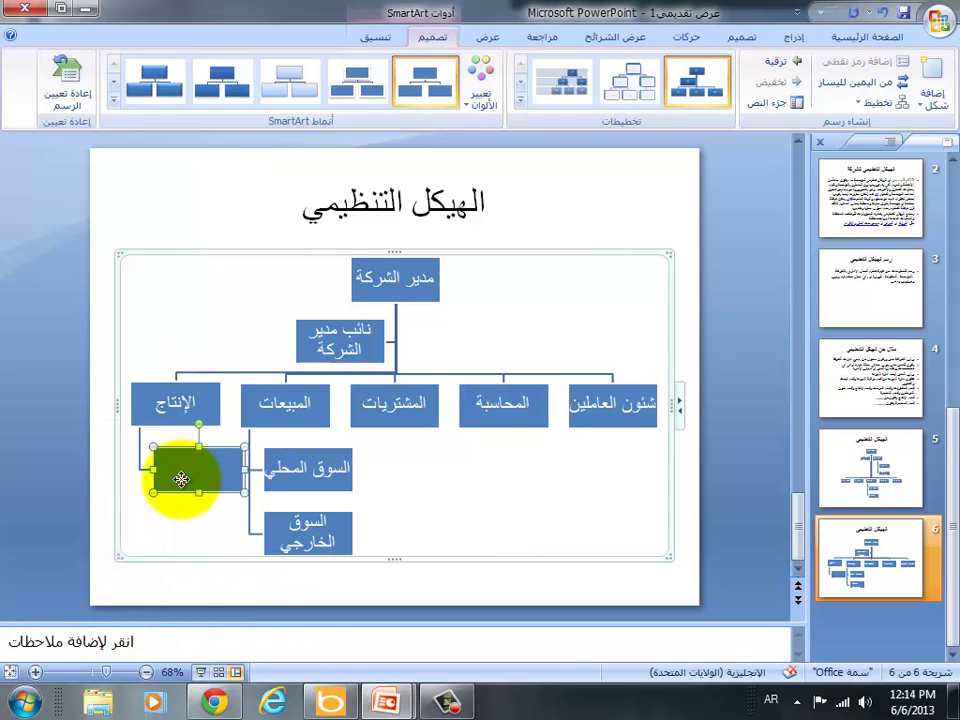
pyautogui.hotkey('alt', 'shift')
pyautogui.write('ا')
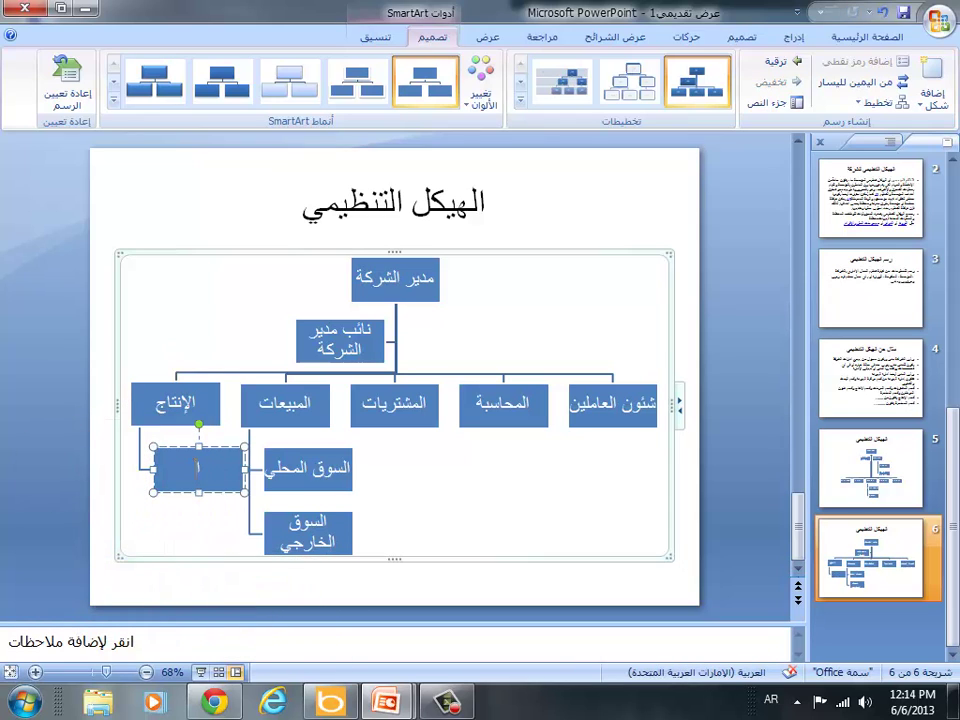
pyautogui.press('BackSpace')
pyautogui.hotkey('alt', 'shift')
pyautogui.write('لألكترونيات')
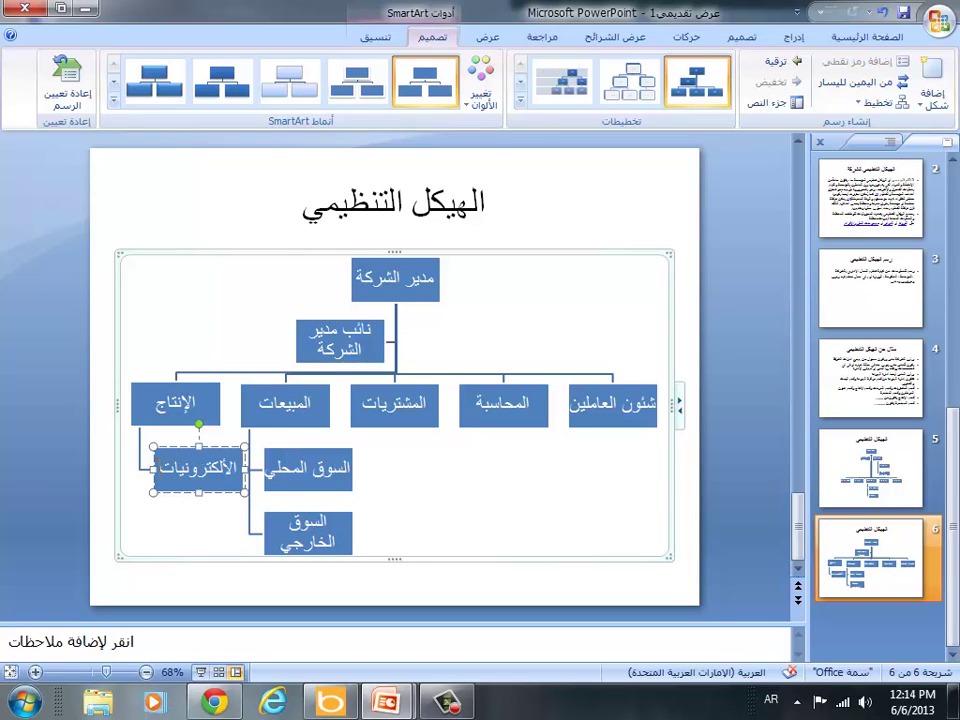
pyautogui.click(205, 447)
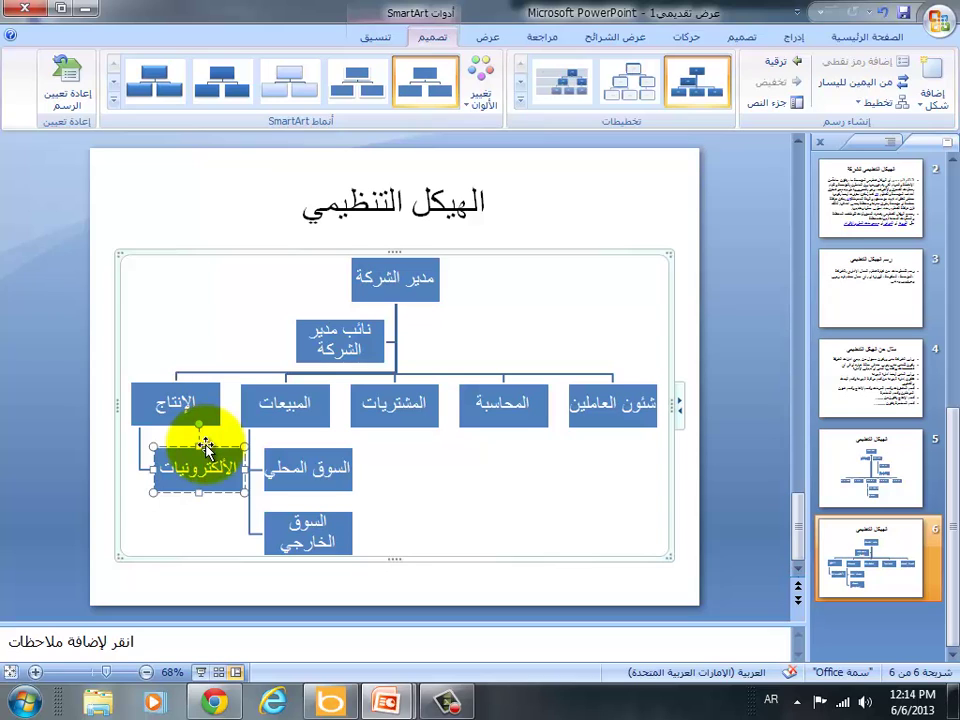
# Step: Add a box after الألكترونيات under الإنتاج and label it البرامج
pyautogui.rightClick(205, 447)
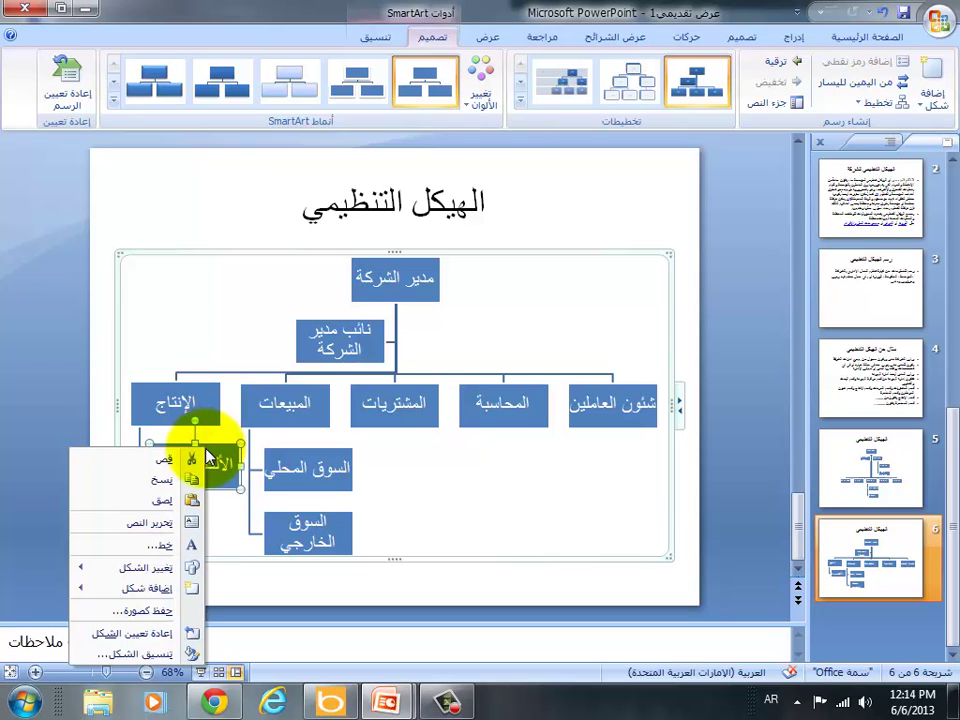
pyautogui.moveTo(166, 590)
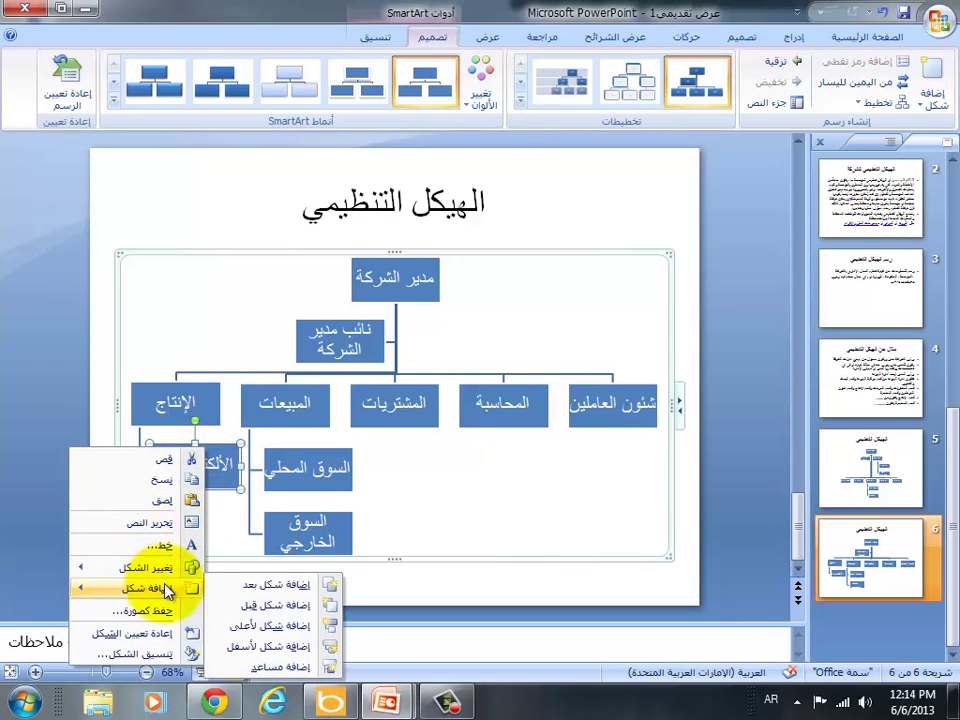
pyautogui.click(262, 585)
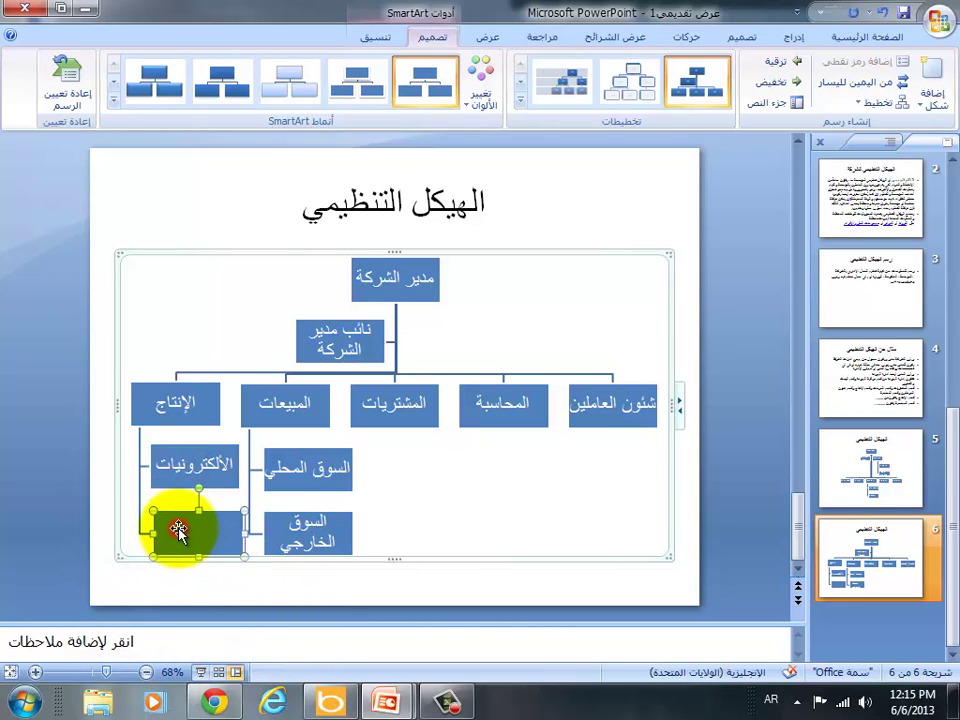
pyautogui.write('ال')
pyautogui.hotkey('alt', 'shift')
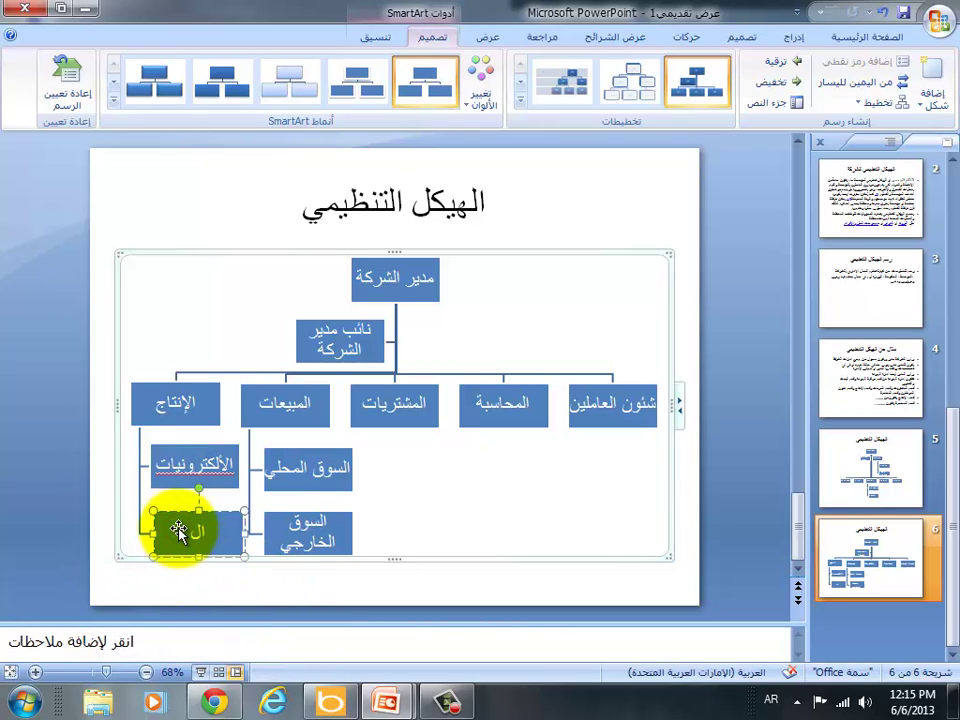
pyautogui.write('برا')
pyautogui.write('مج')
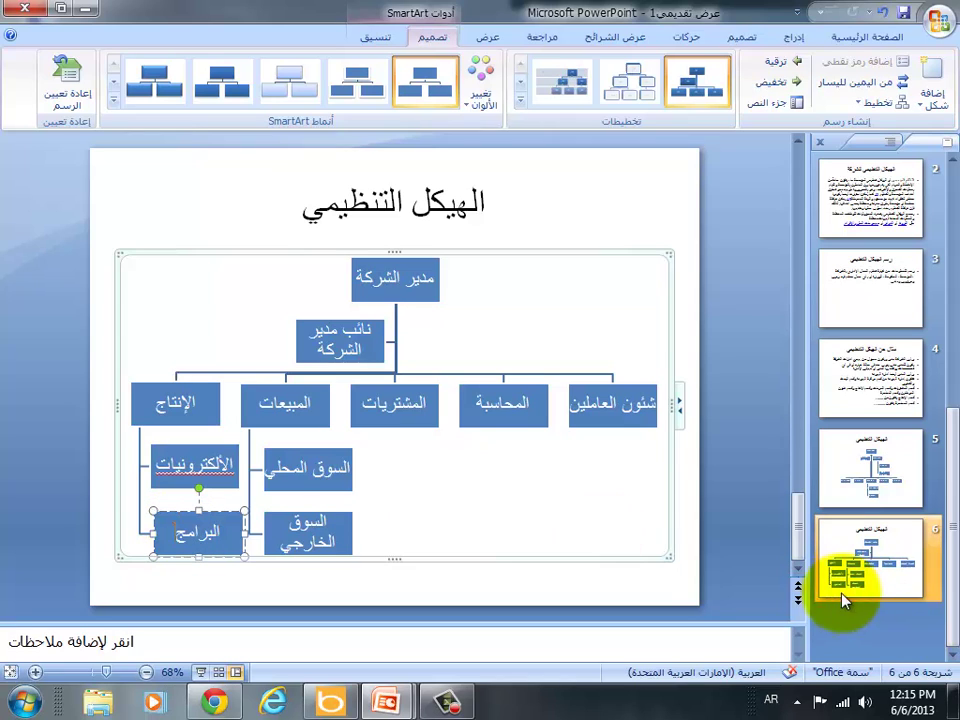
pyautogui.click(543, 535)
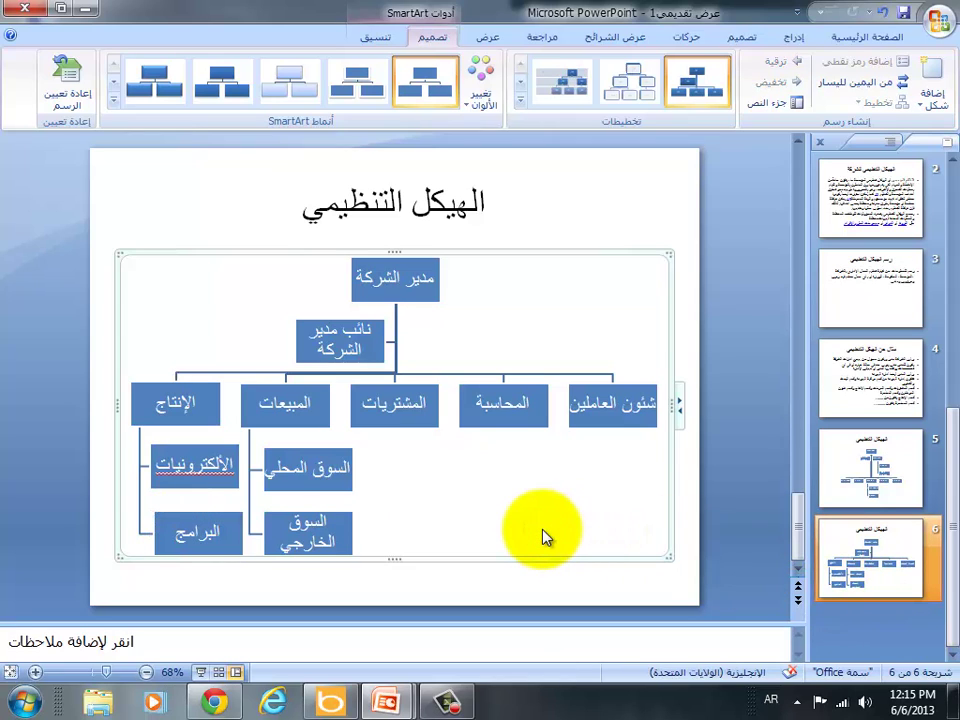
pyautogui.scroll(1, 545, 537)
pyautogui.scroll(1, 545, 537)
pyautogui.scroll(-2, 545, 537)
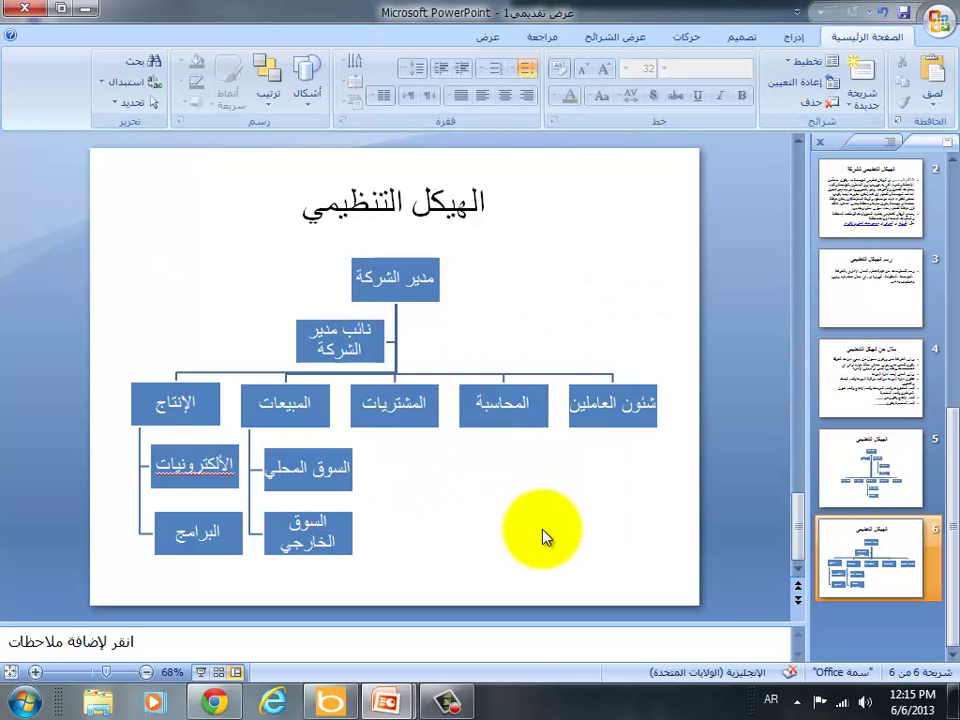
# Step: Add a box beside نائب مدير الشركة from مدير الشركة and label it الجودة
pyautogui.click(432, 303)
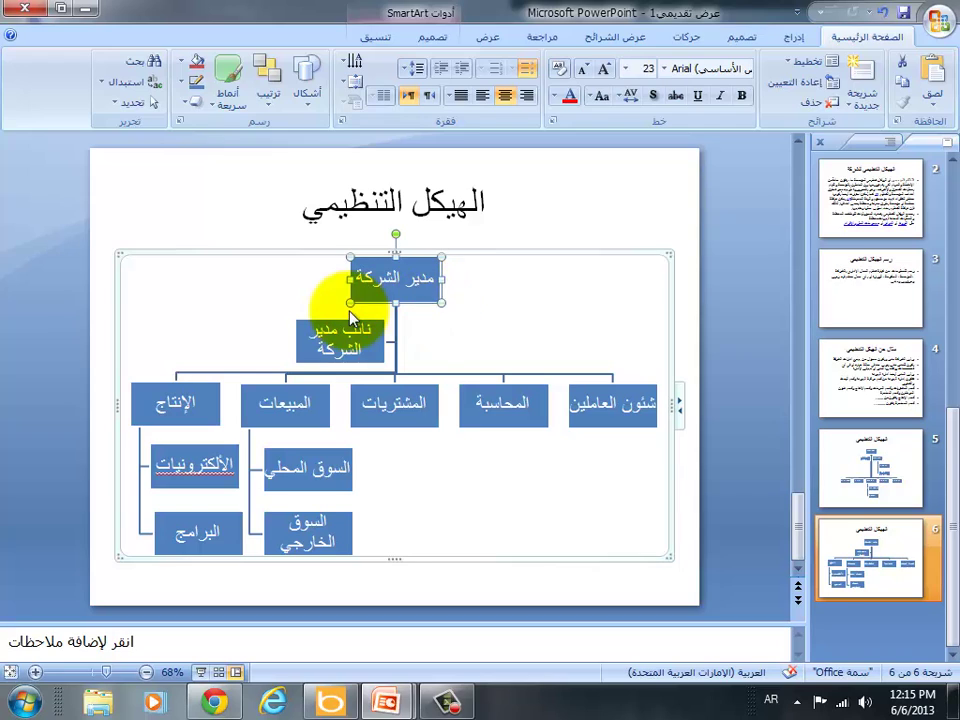
pyautogui.rightClick(434, 306)
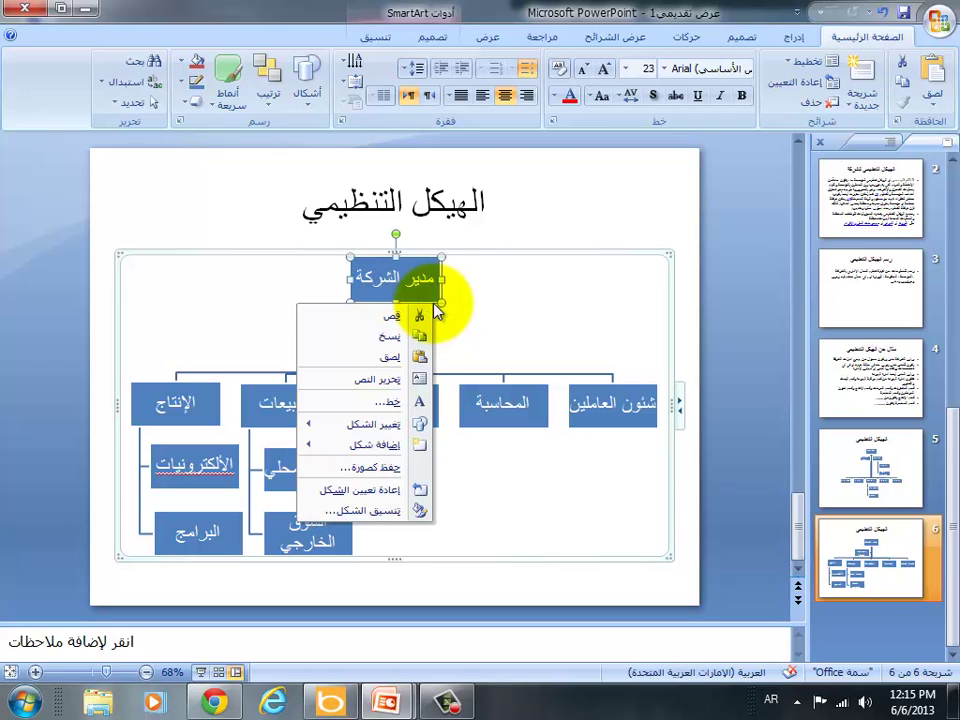
pyautogui.moveTo(350, 444)
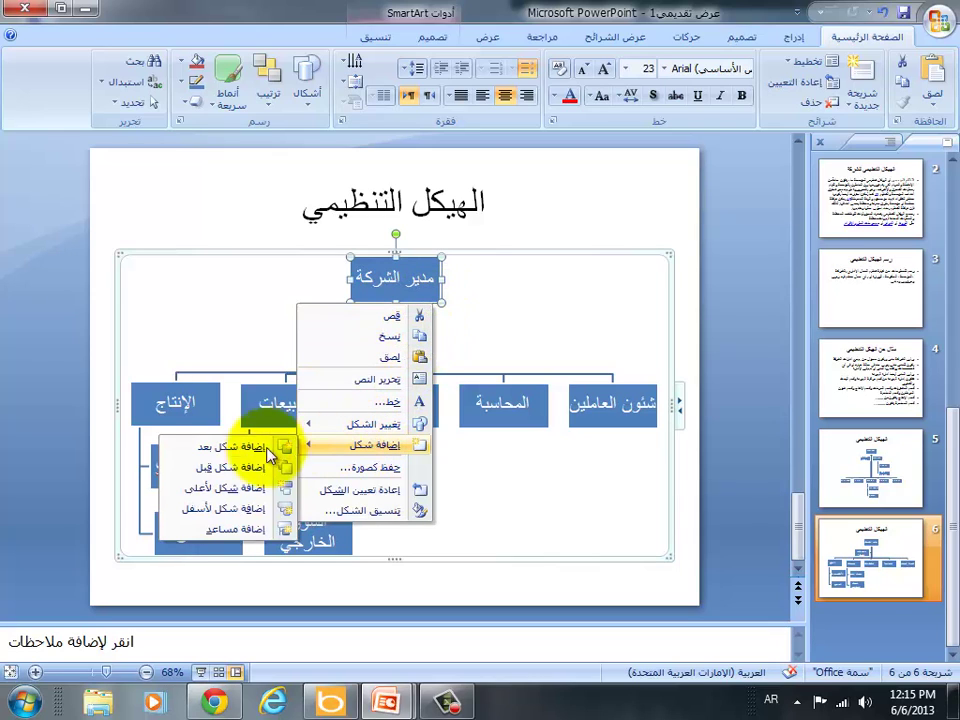
pyautogui.click(247, 541)
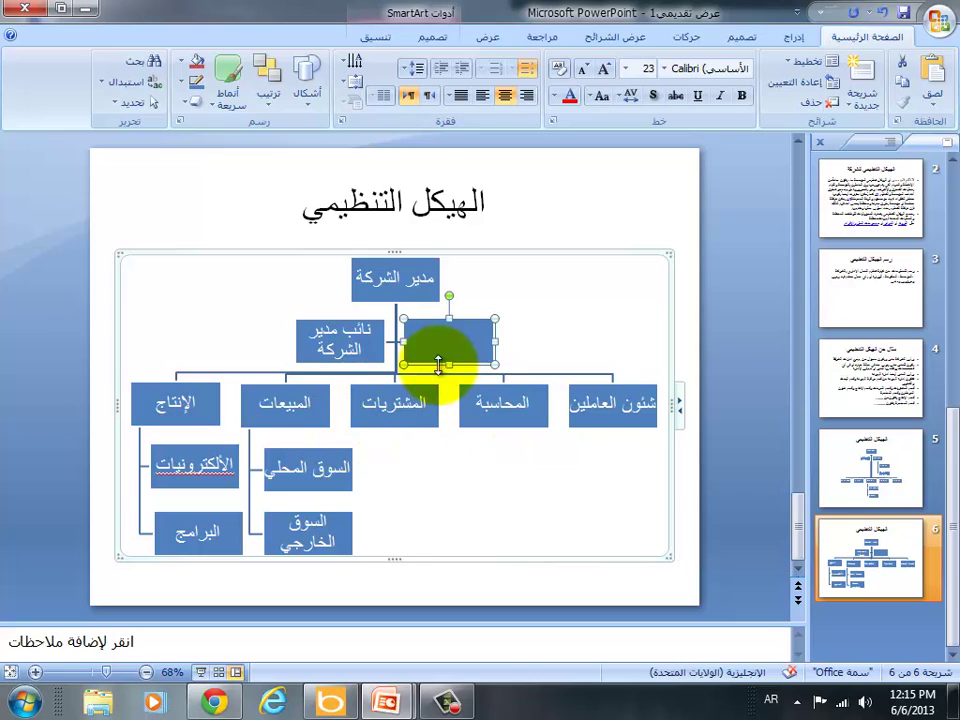
pyautogui.click(467, 343)
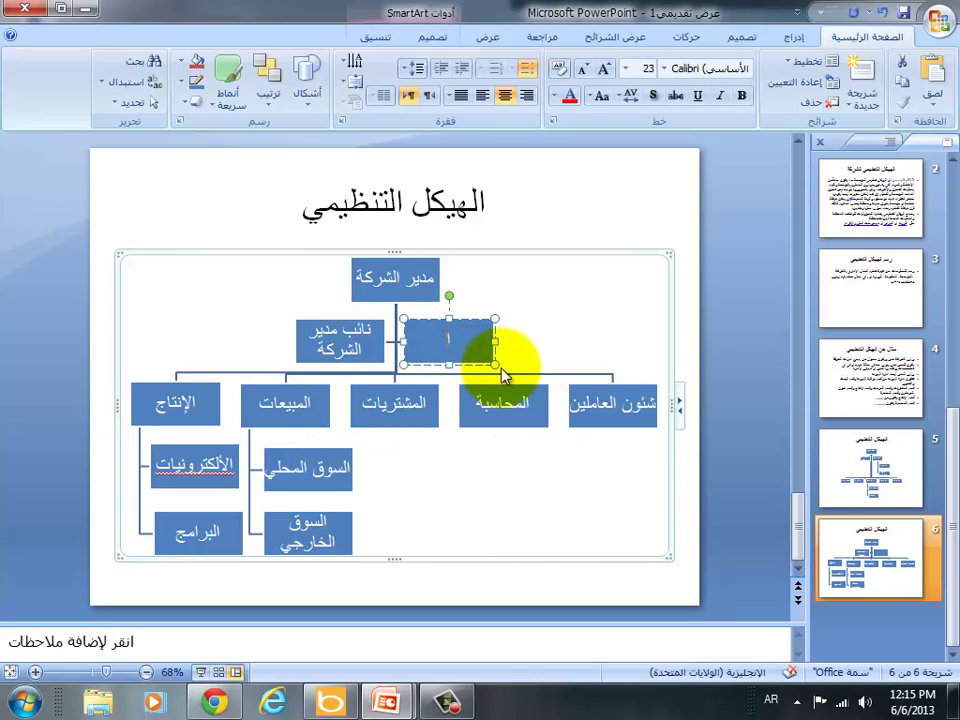
pyautogui.write('الجو')
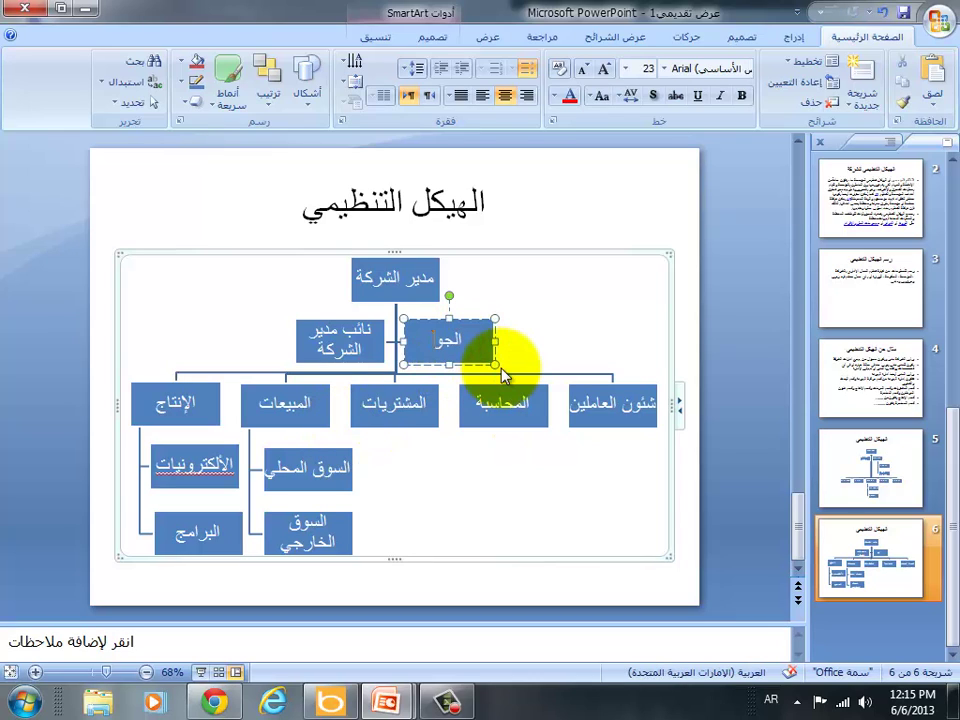
pyautogui.write('دة')
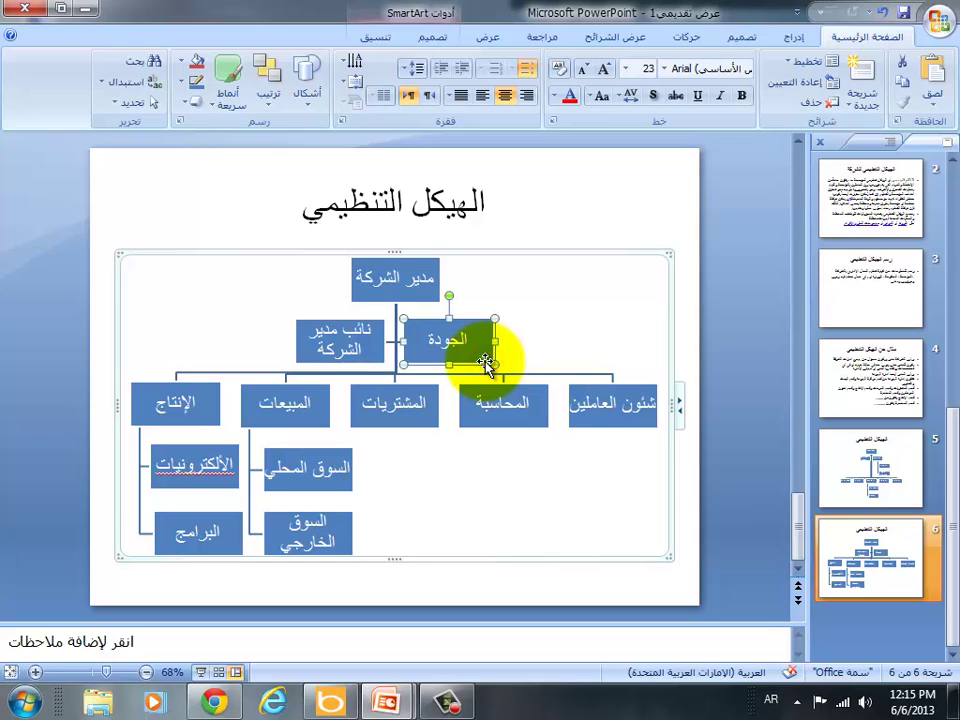
# Step: Add two sub-boxes under الجودة, labelled المراقبة and البحث والتطوير
pyautogui.rightClick(486, 366)
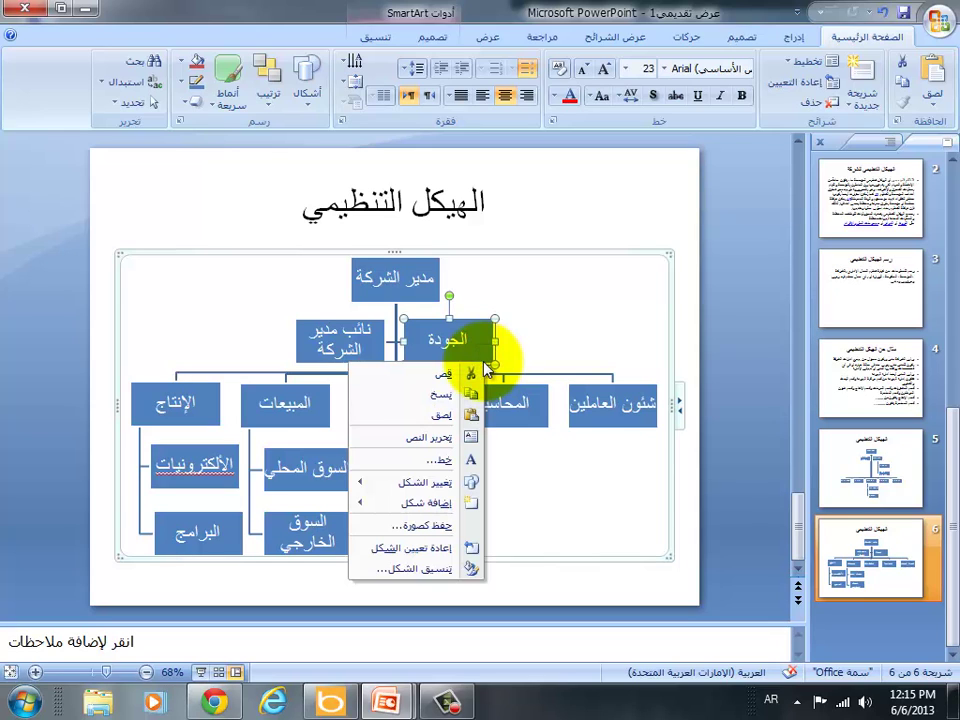
pyautogui.moveTo(430, 503)
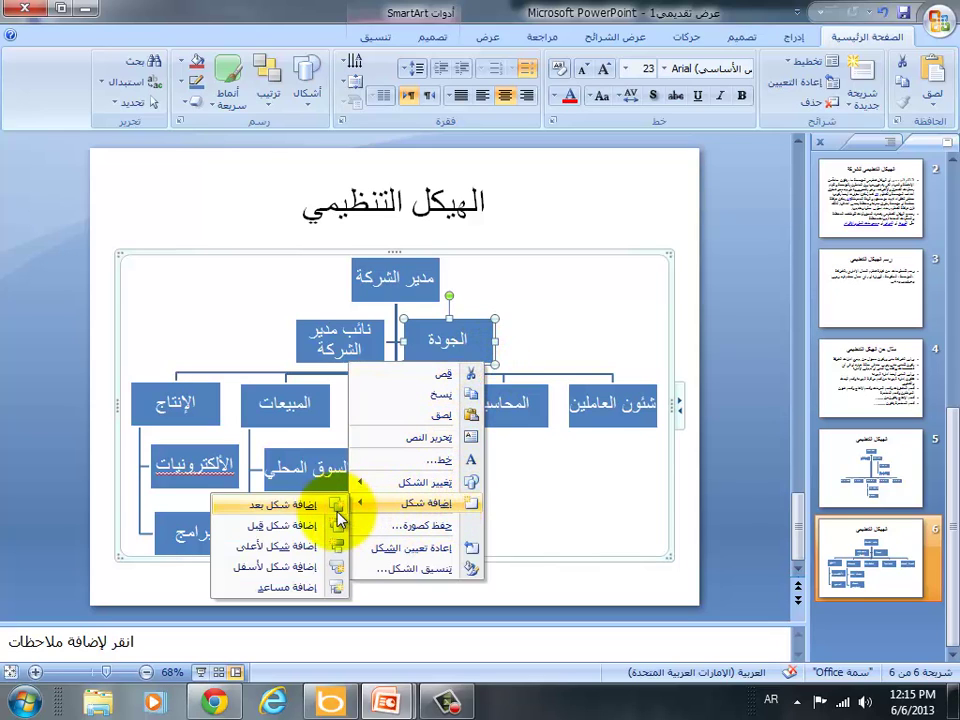
pyautogui.click(307, 568)
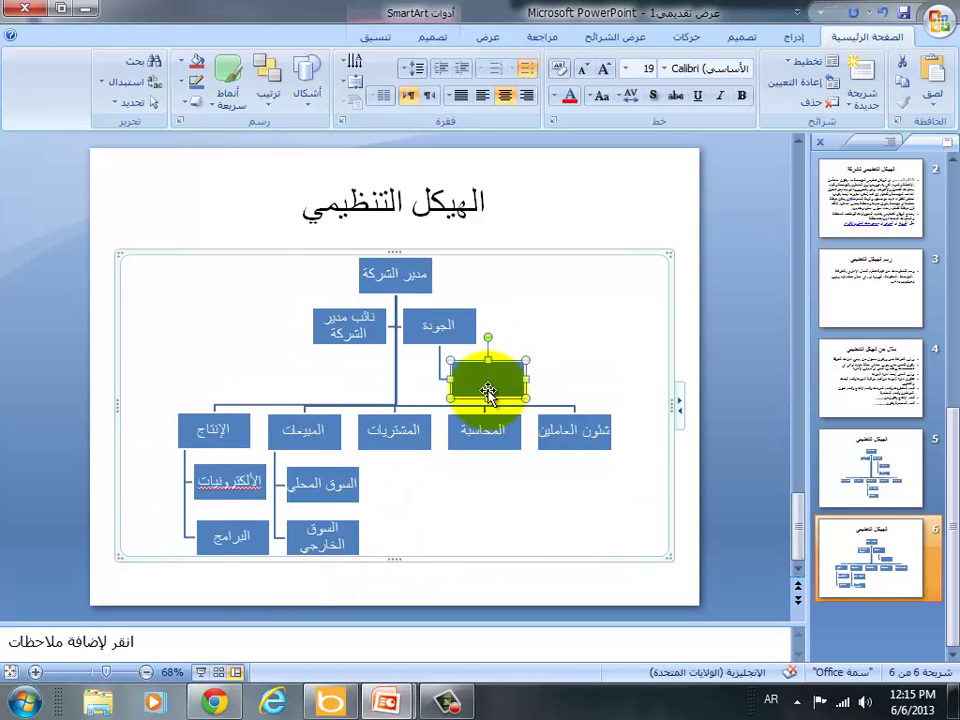
pyautogui.write('المراقبة')
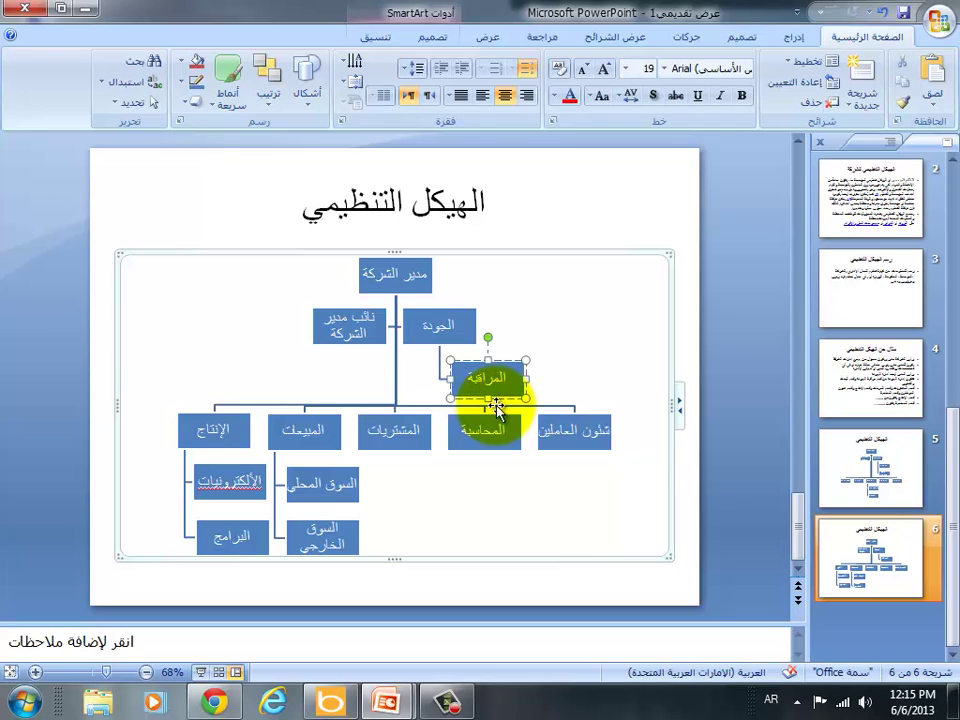
pyautogui.click(468, 330)
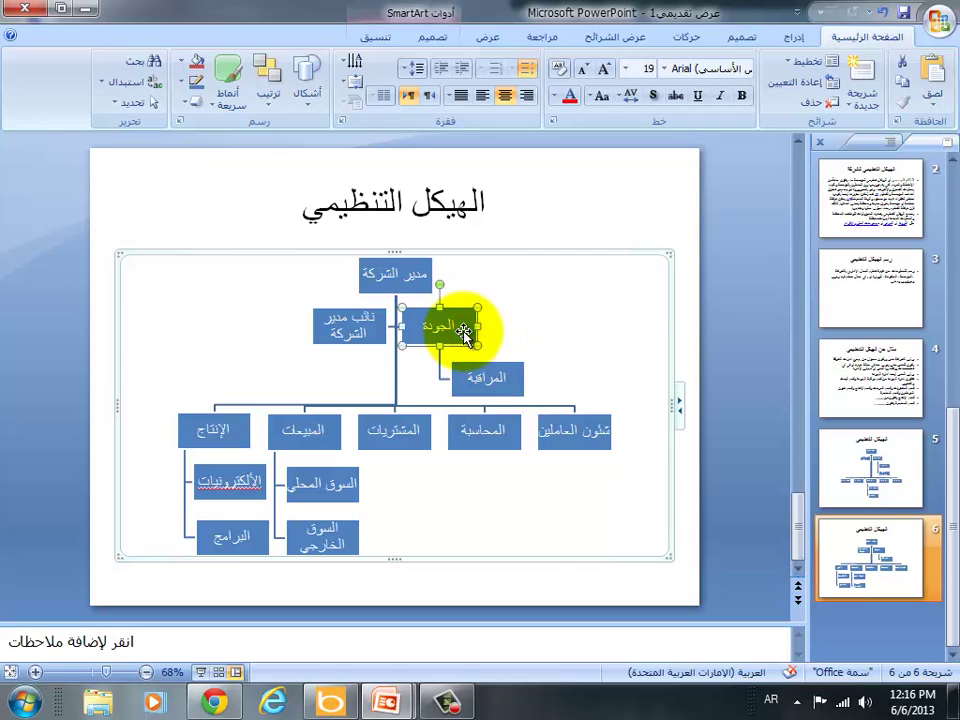
pyautogui.rightClick(464, 333)
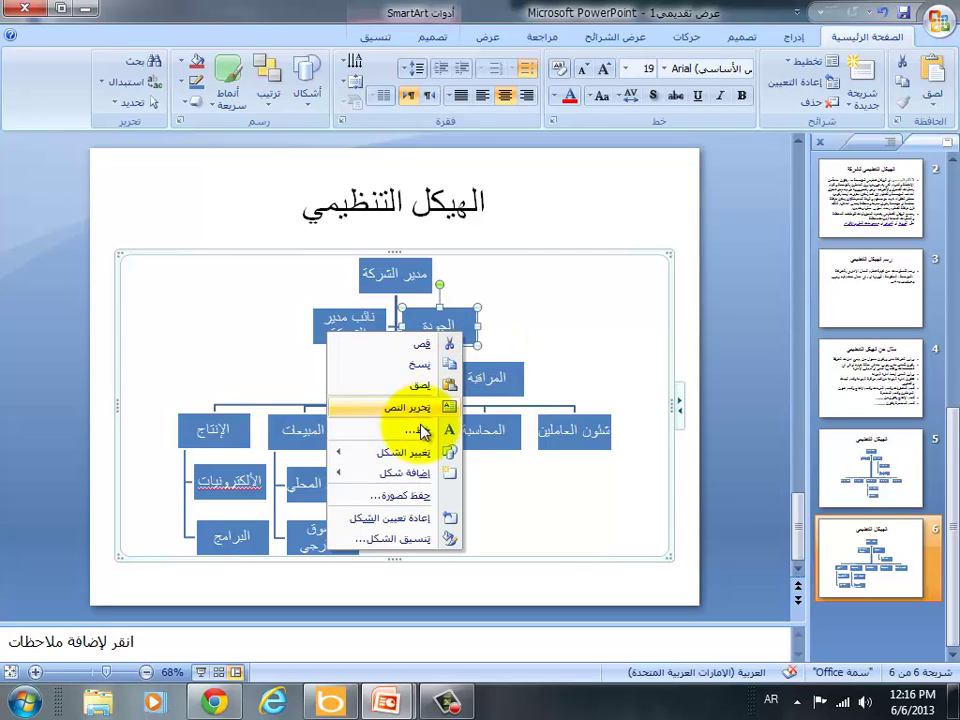
pyautogui.moveTo(380, 474)
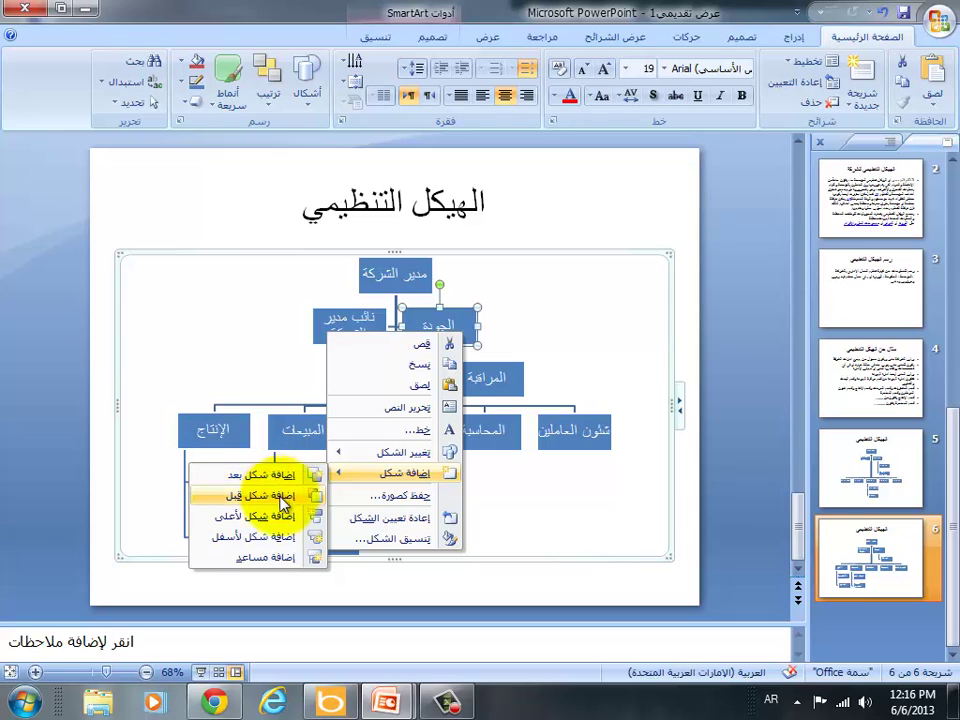
pyautogui.click(281, 540)
pyautogui.write('ال')
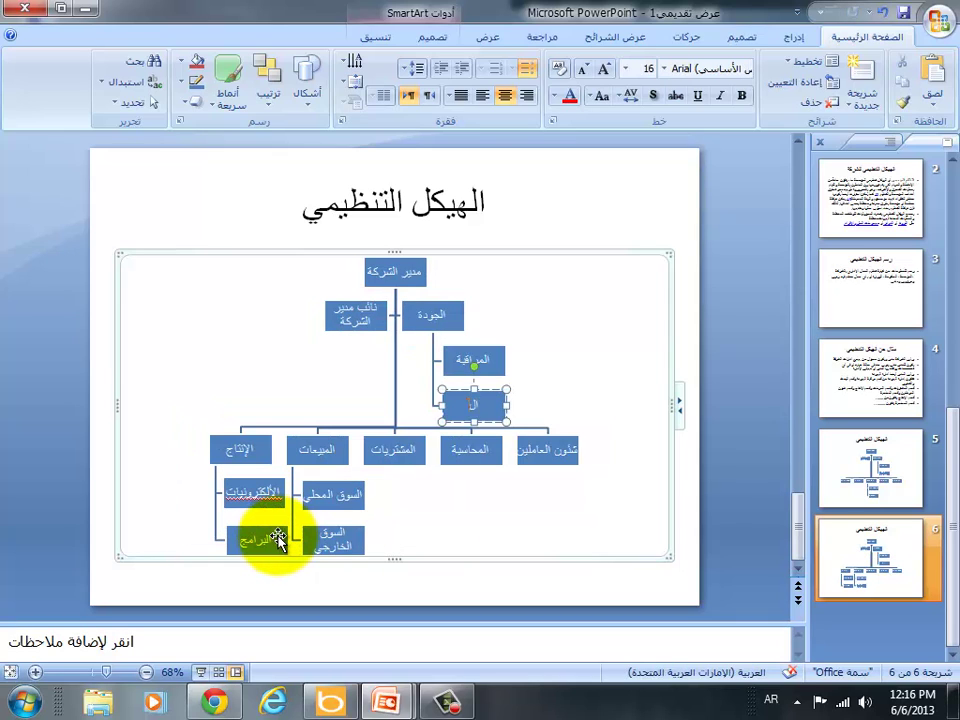
pyautogui.write('بحث')
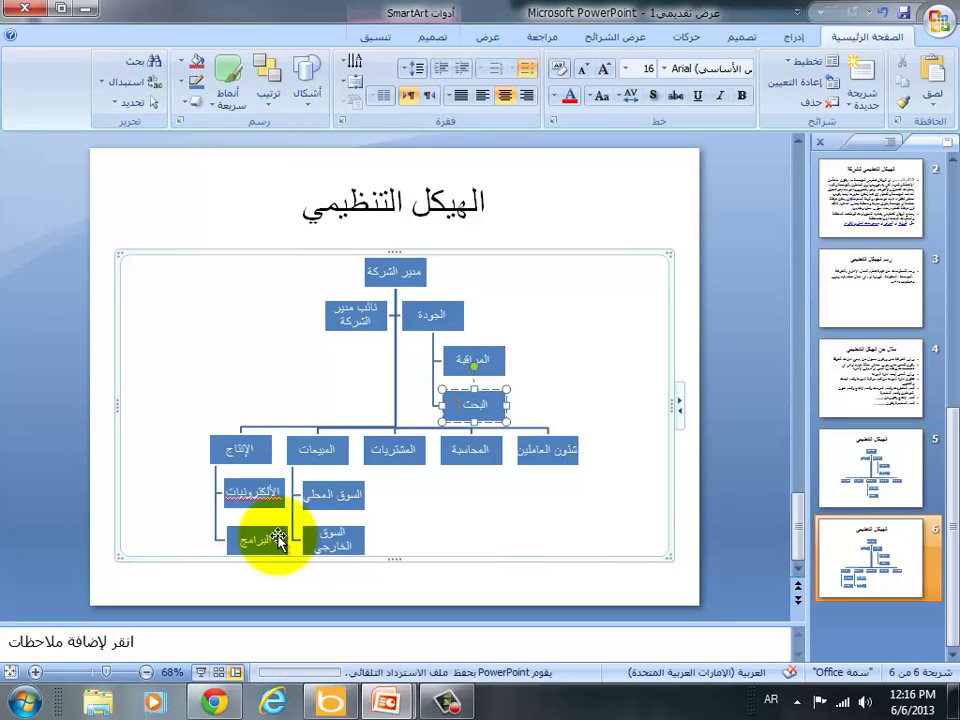
pyautogui.write(' والتط')
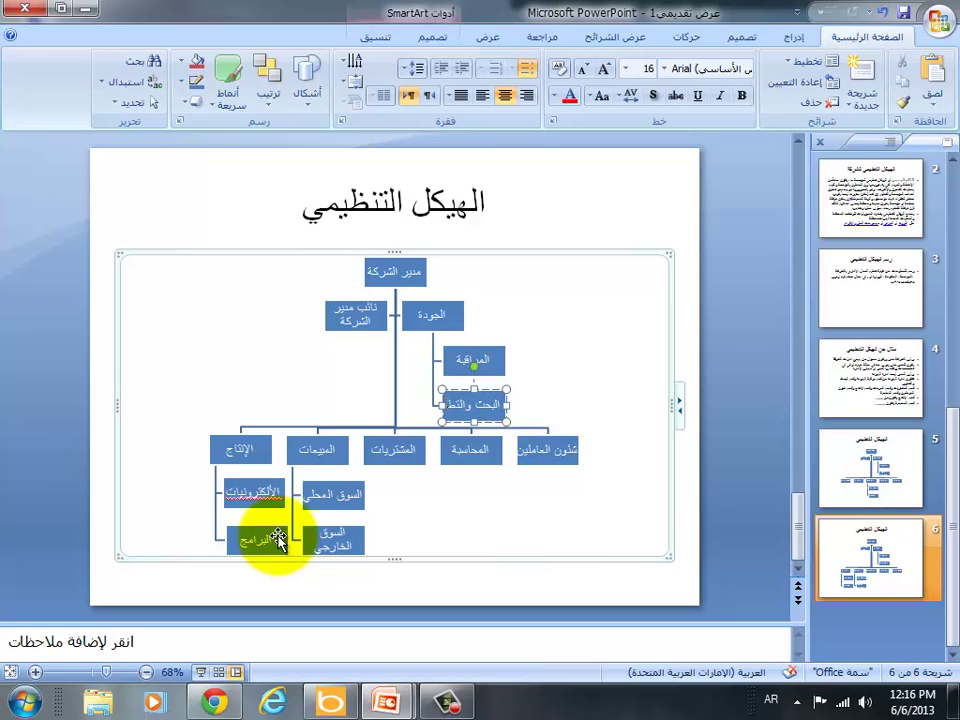
pyautogui.write('وير')
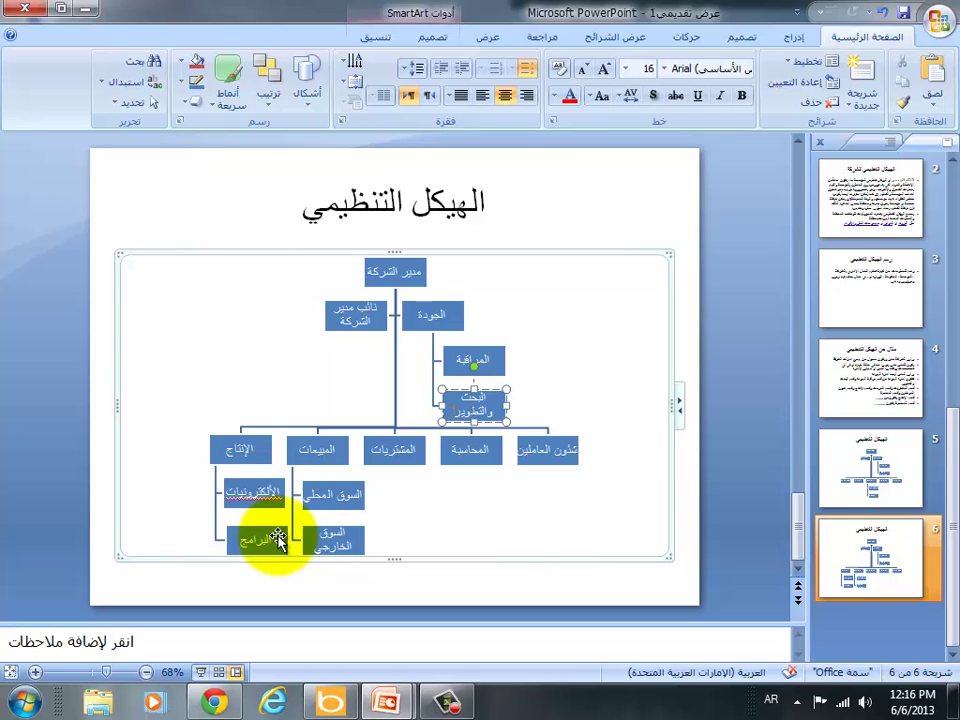
pyautogui.click(620, 244)
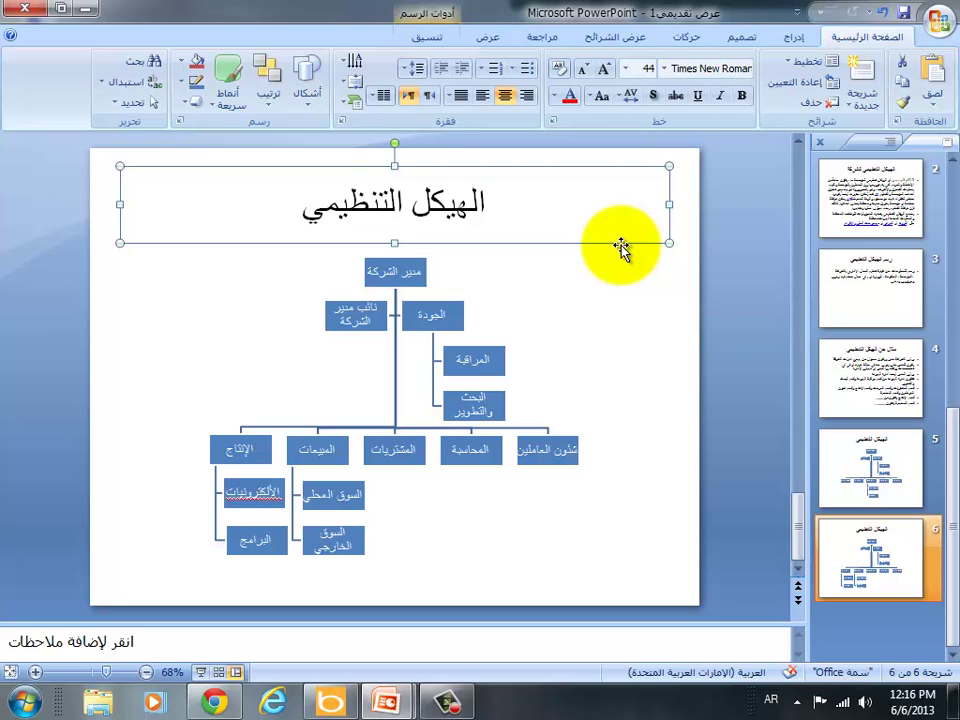
pyautogui.click(880, 296)
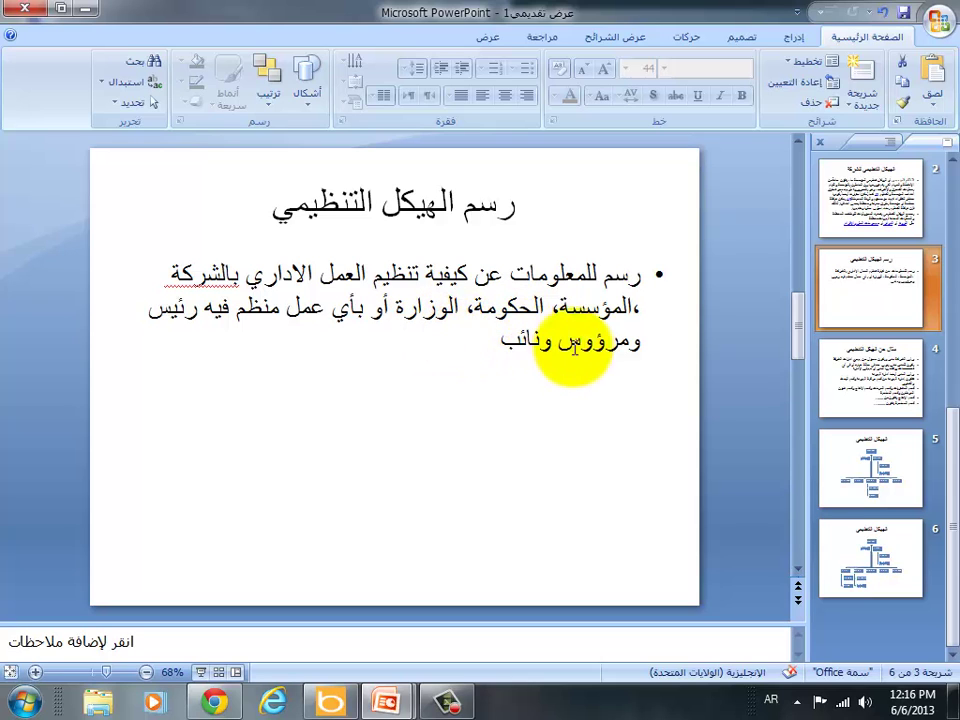
pyautogui.click(835, 362)
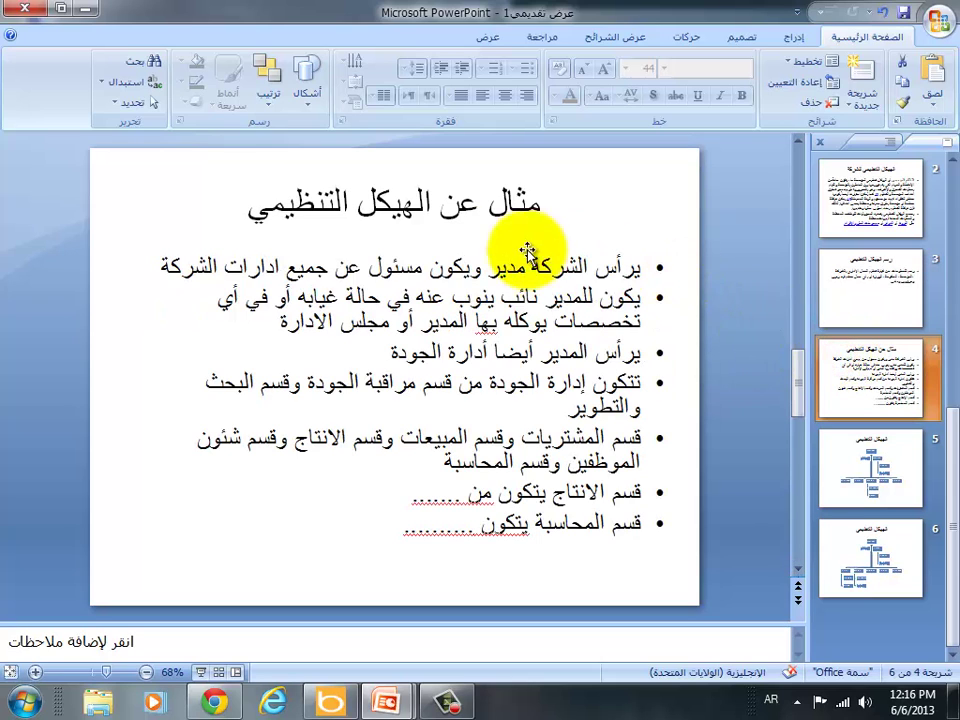
pyautogui.click(872, 460)
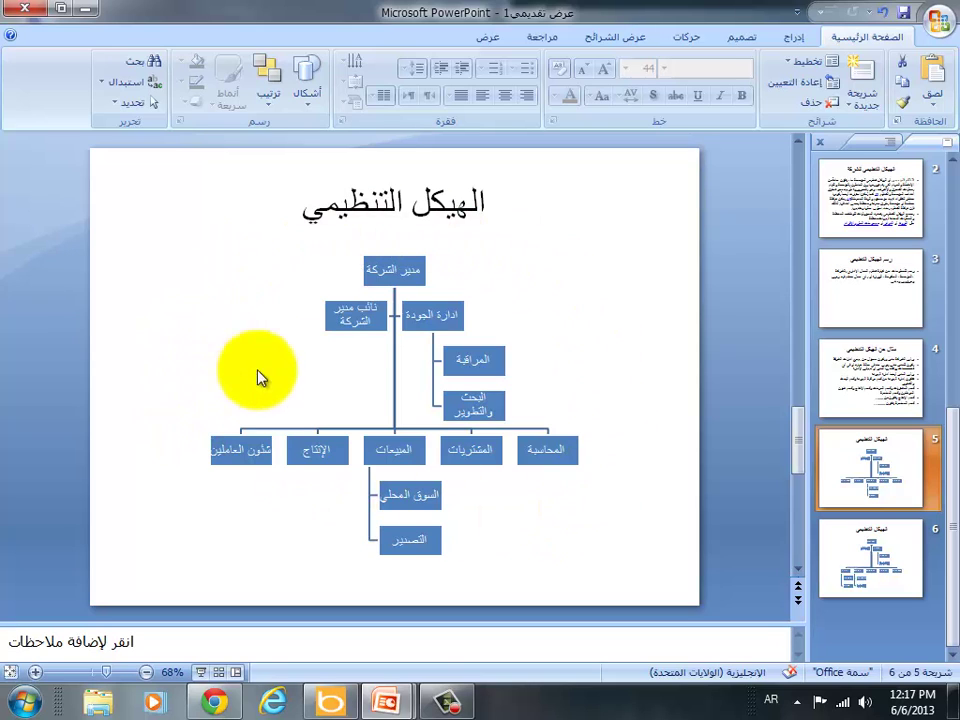
pyautogui.click(866, 538)
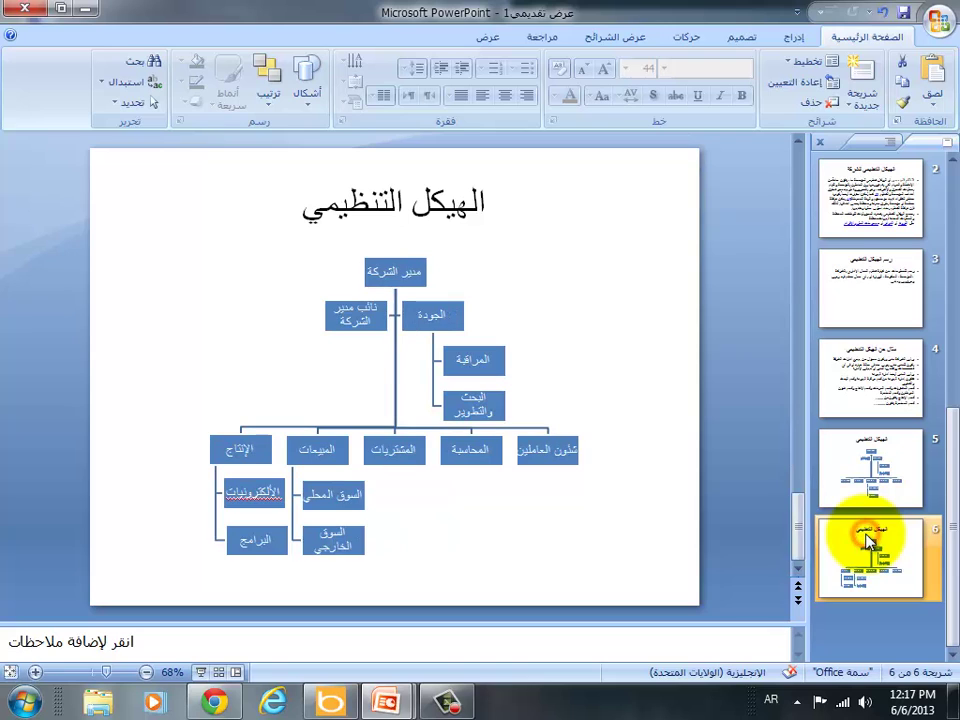
# Step: Add slide 7 after slide 6 and insert a Hierarchy Organization Chart SmartArt on it
pyautogui.click(783, 39)
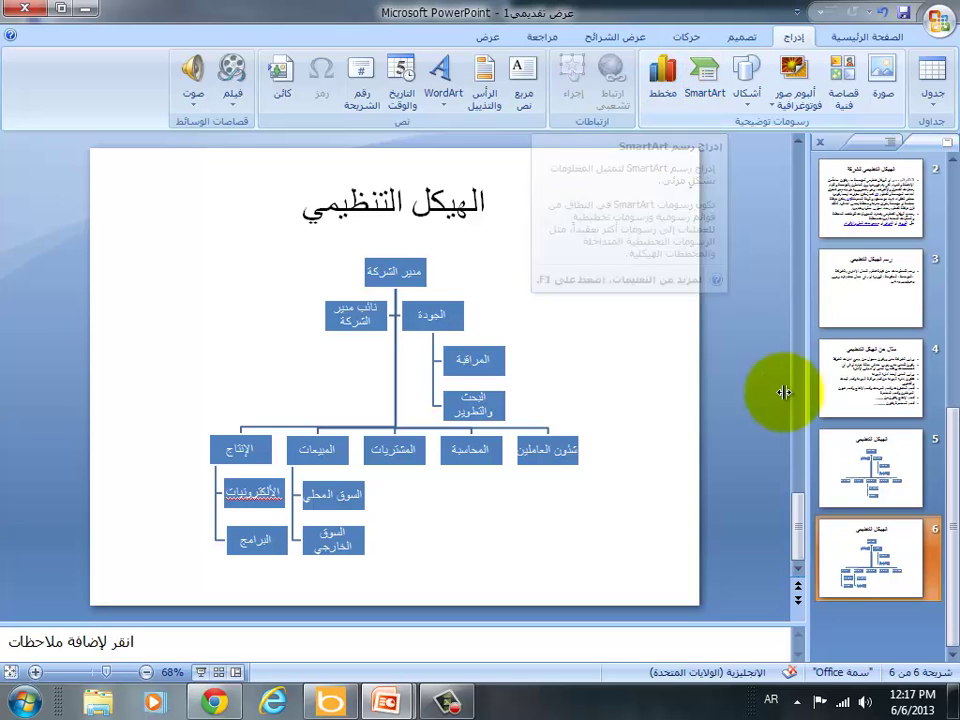
pyautogui.click(872, 620)
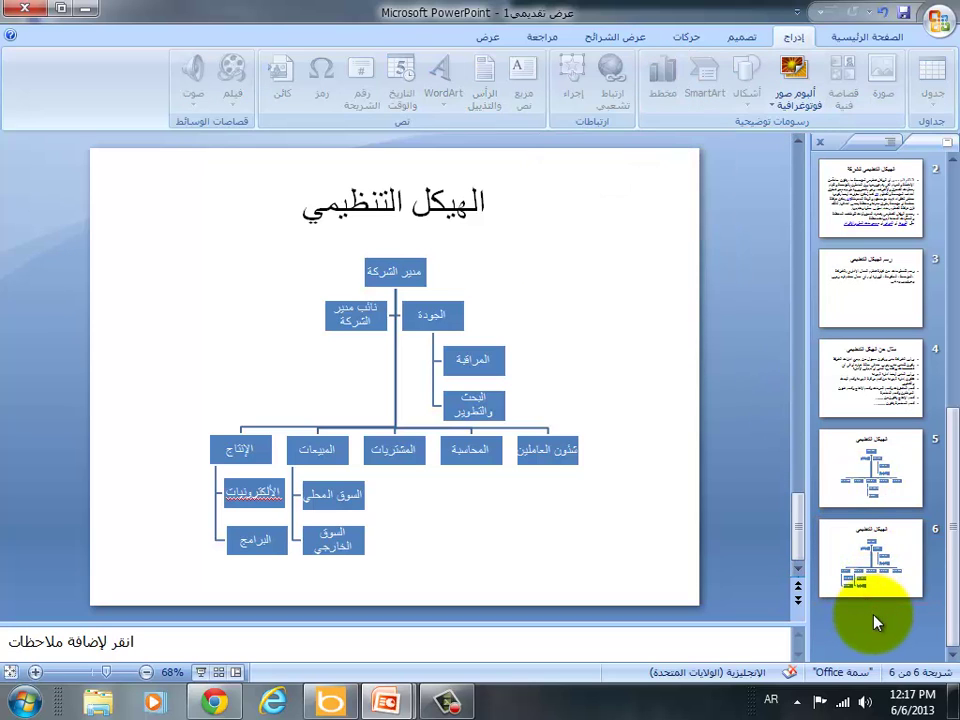
pyautogui.press('Return')
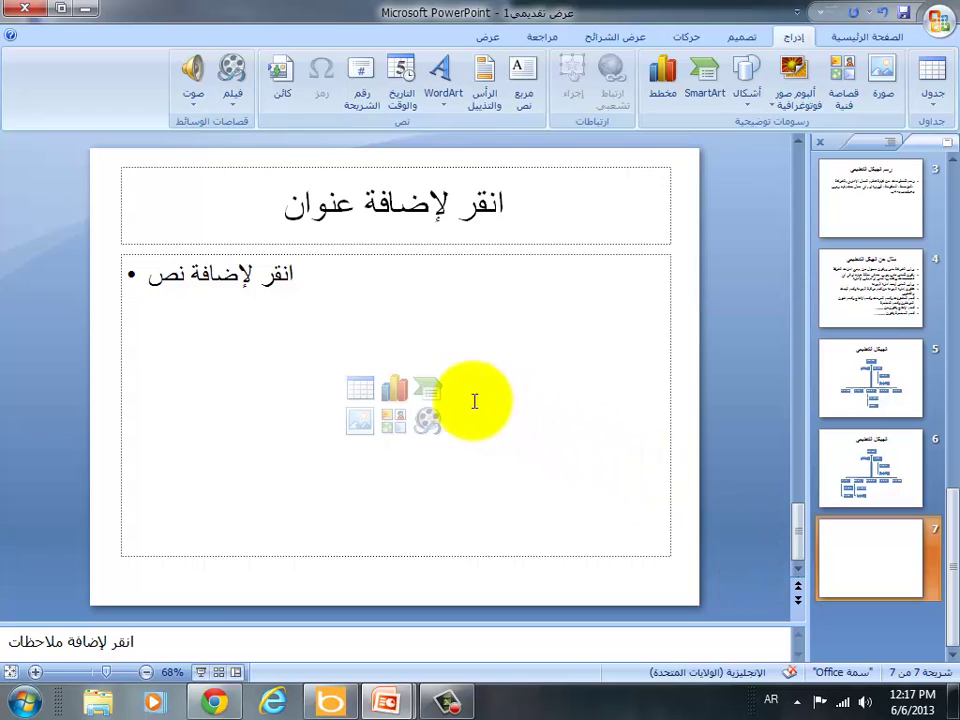
pyautogui.click(428, 390)
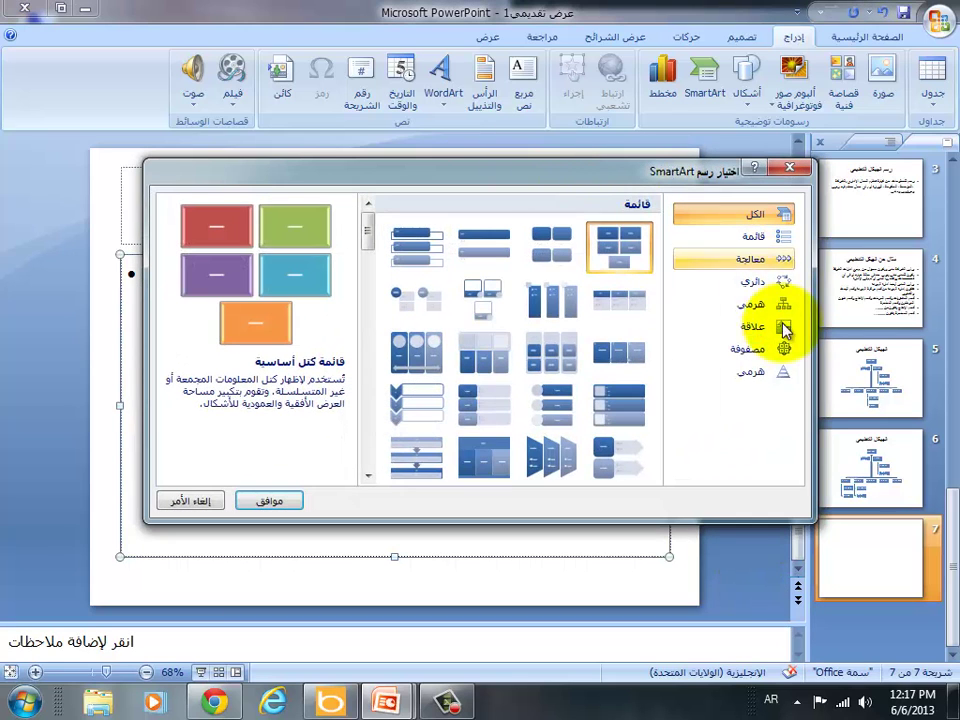
pyautogui.click(758, 308)
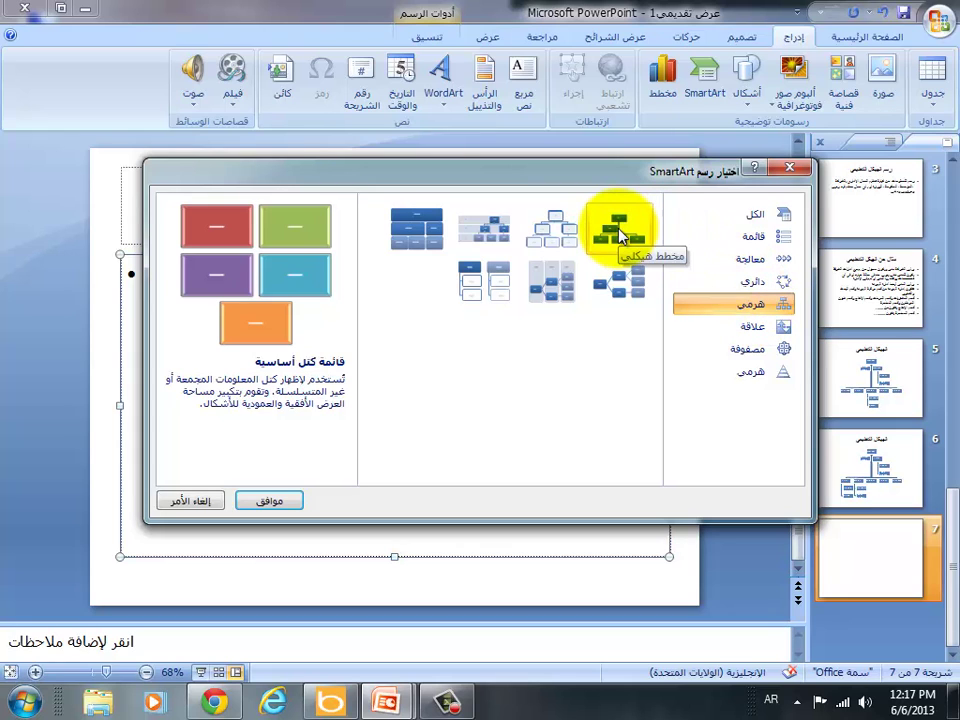
pyautogui.click(622, 236)
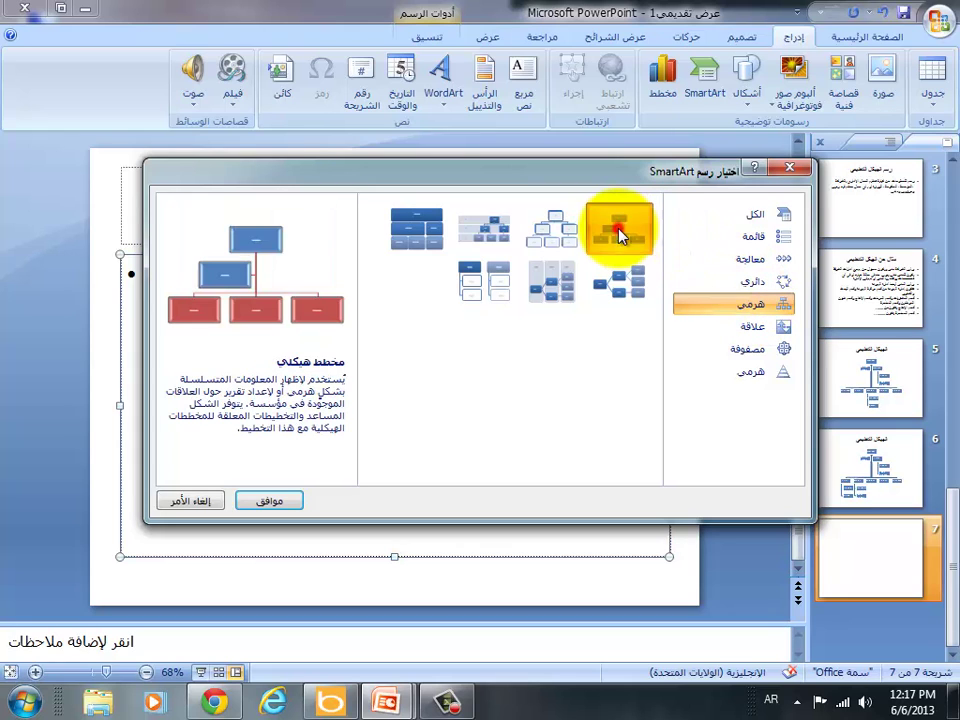
pyautogui.click(290, 503)
# Step: Inspect the Add Shape options for the new chart's bottom-right and top boxes without adding any
pyautogui.click(393, 272)
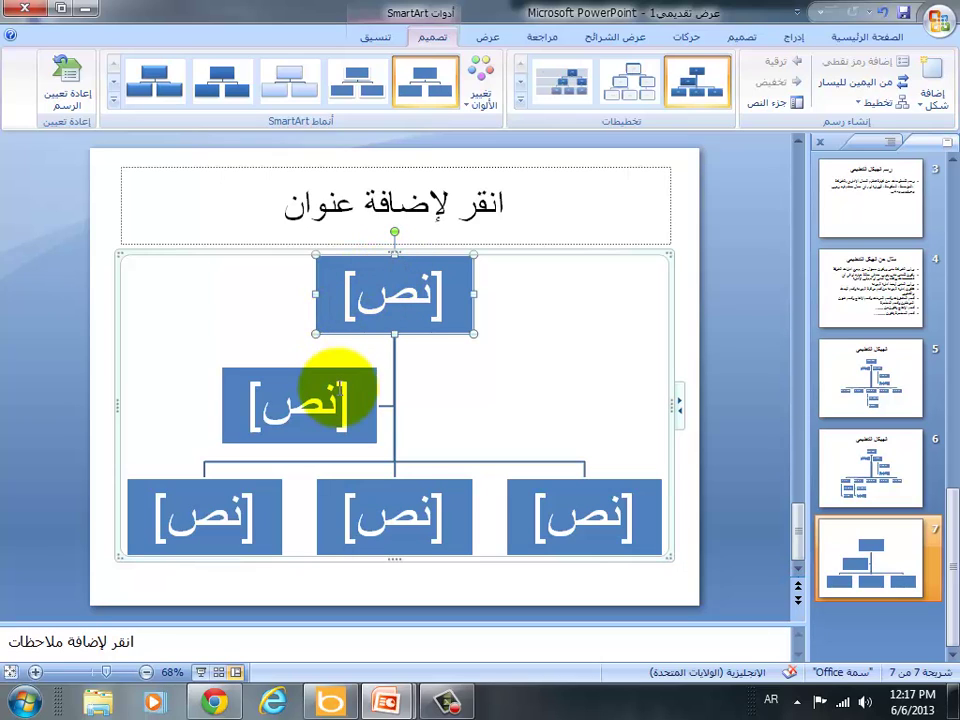
pyautogui.click(522, 507)
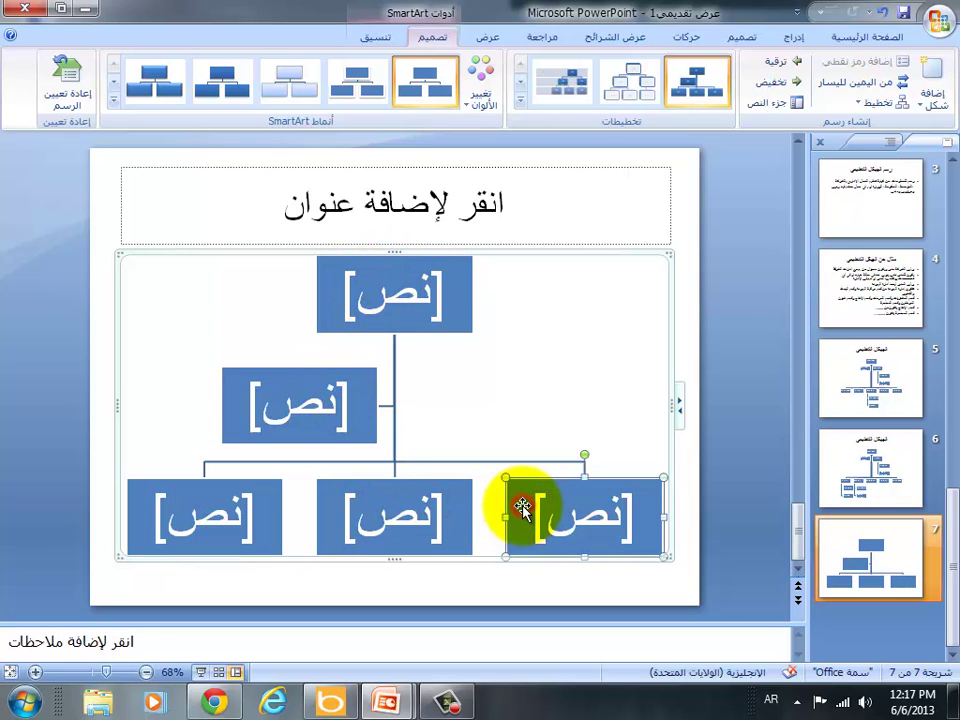
pyautogui.rightClick(522, 507)
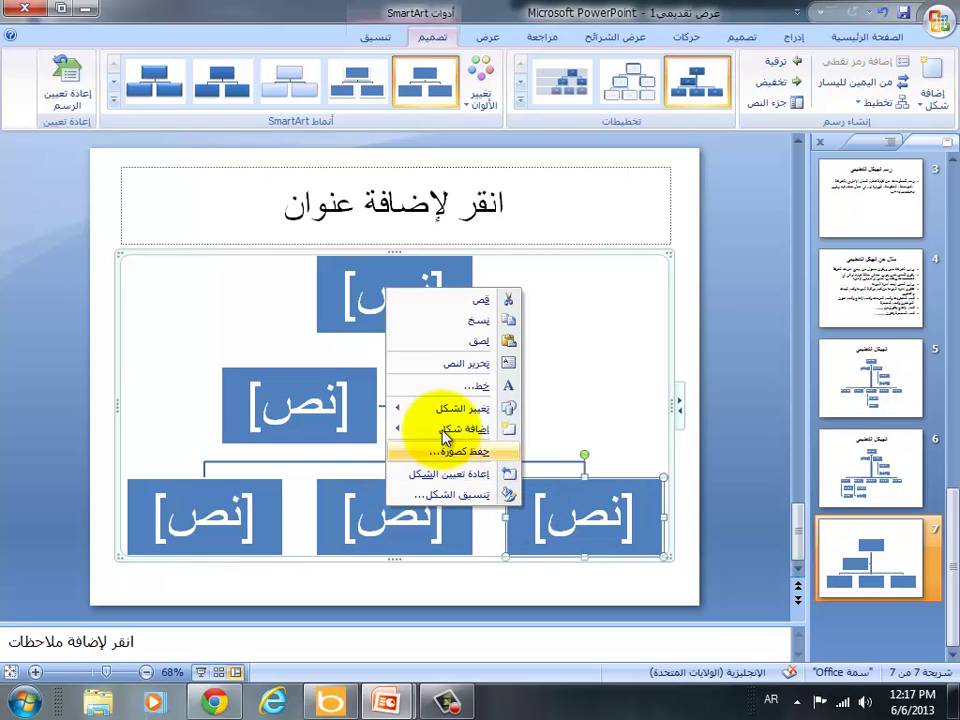
pyautogui.moveTo(424, 430)
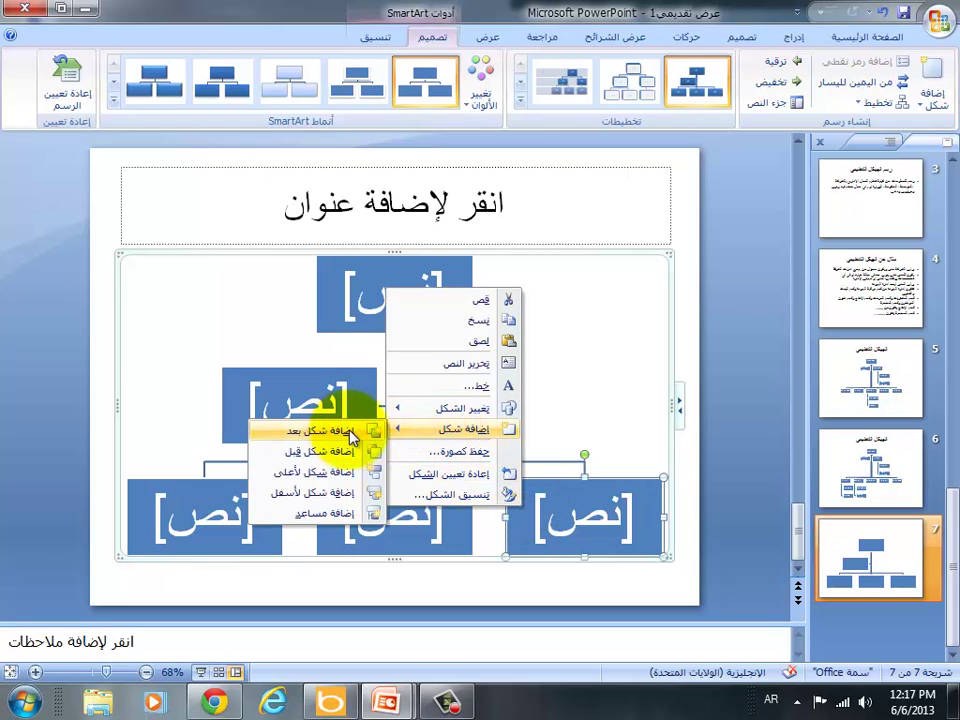
pyautogui.click(572, 363)
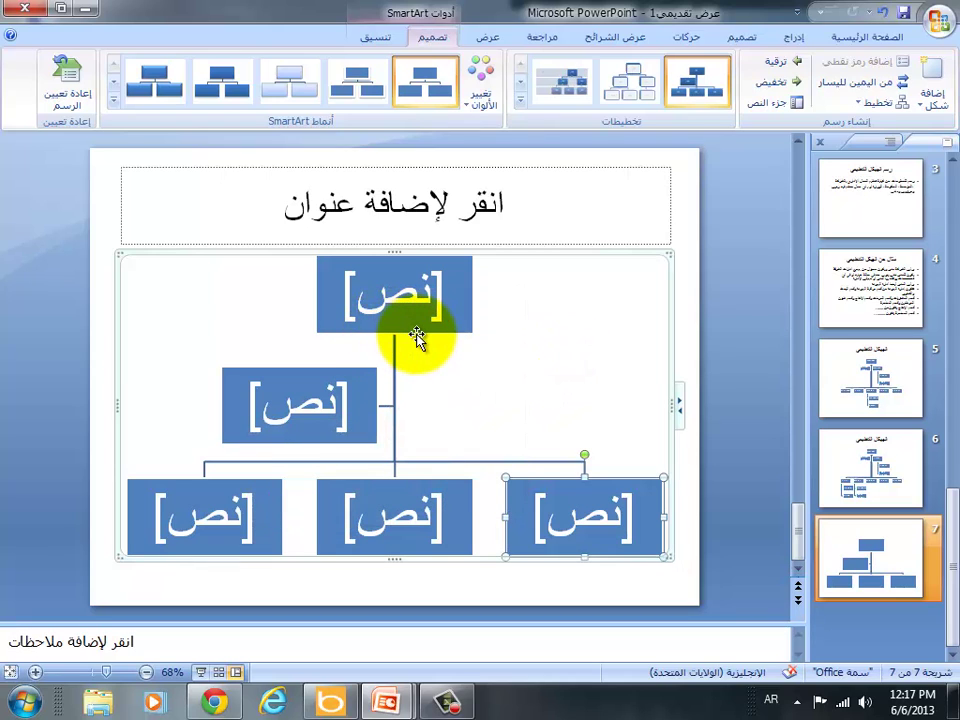
pyautogui.click(415, 334)
pyautogui.rightClick(418, 338)
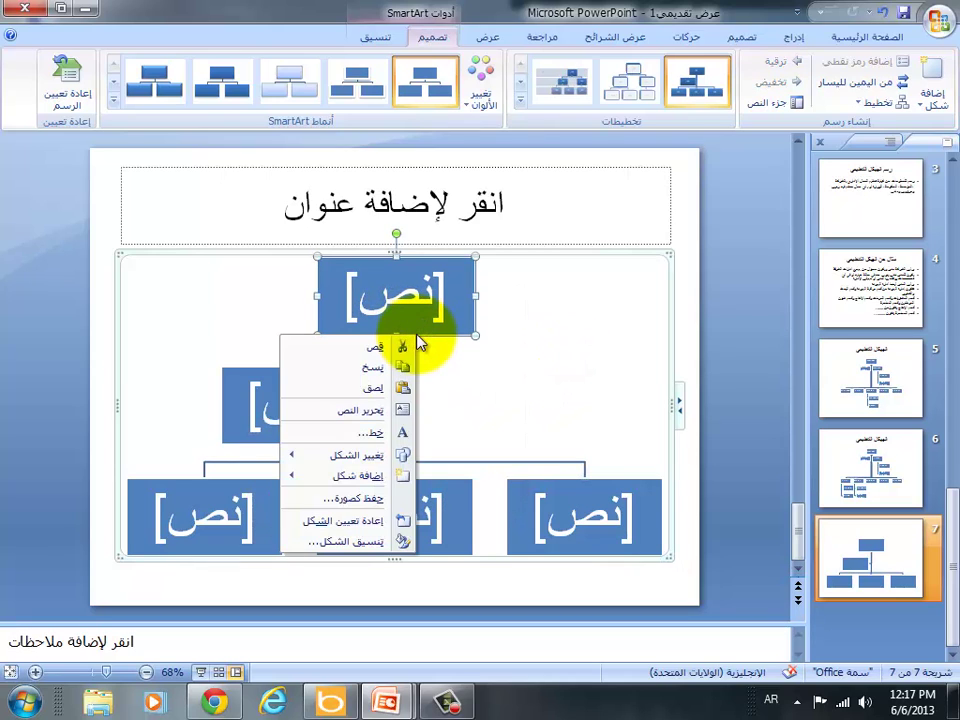
pyautogui.moveTo(378, 475)
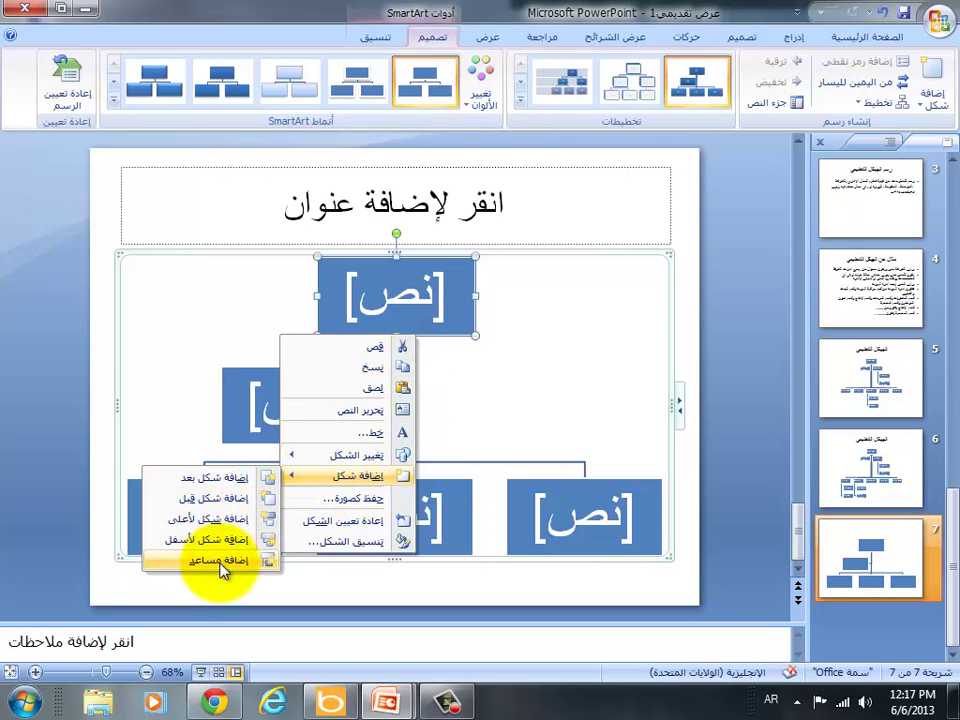
pyautogui.click(752, 220)
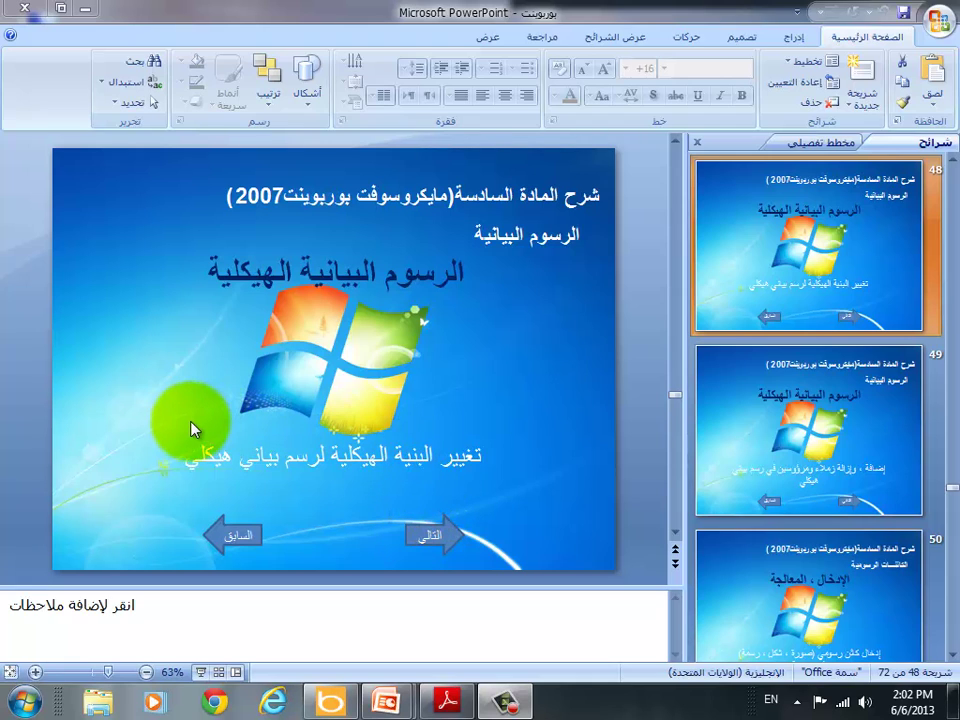
# Step: Preview lesson slide 49 on adding and removing boxes, then return to slide 48
pyautogui.hotkey('alt', 'shift')
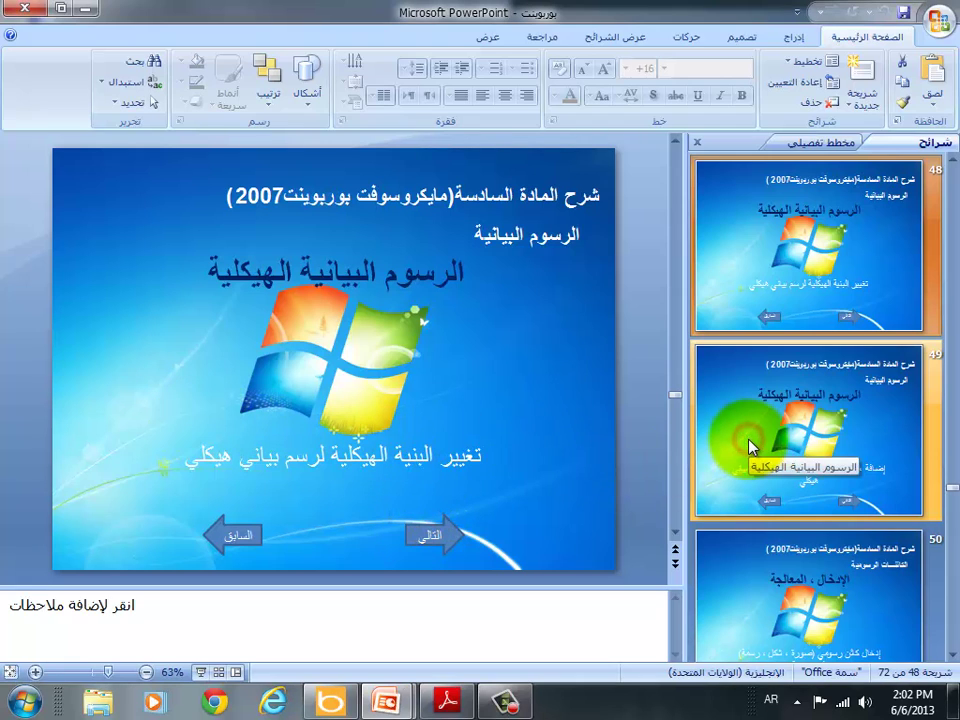
pyautogui.click(750, 445)
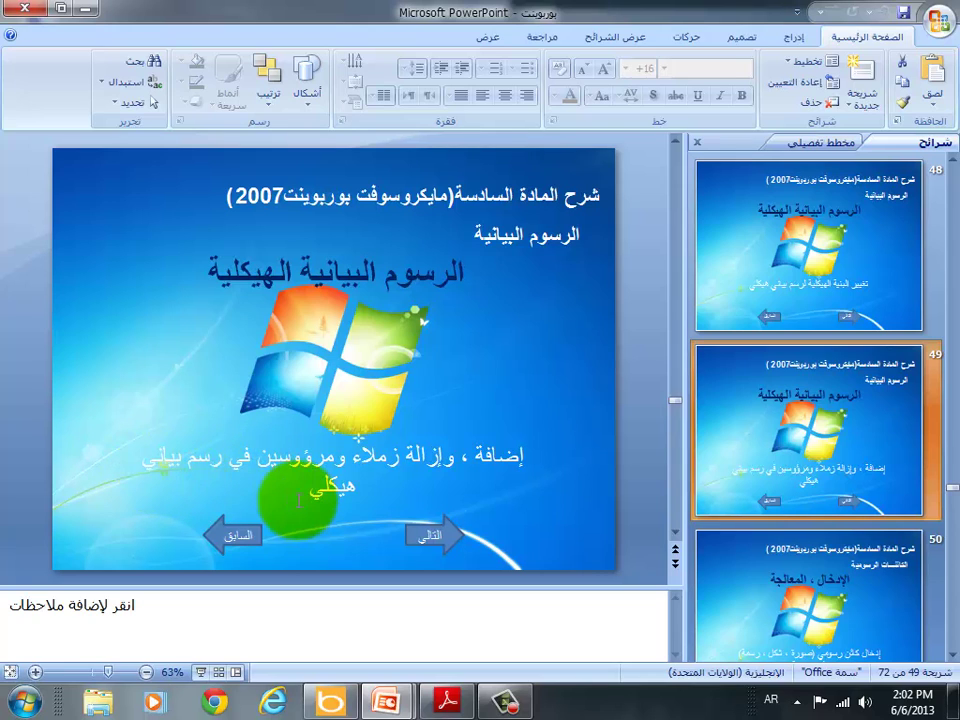
pyautogui.click(738, 301)
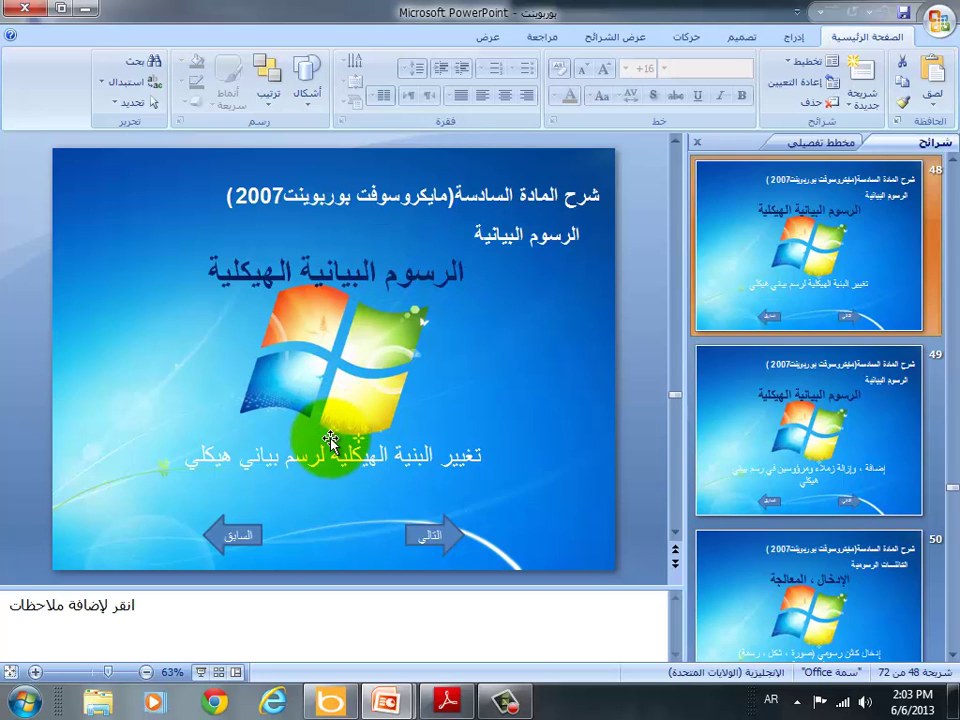
# Step: Switch back to the عرض تقديمي1 presentation window showing slide 6's org chart
pyautogui.click(495, 36)
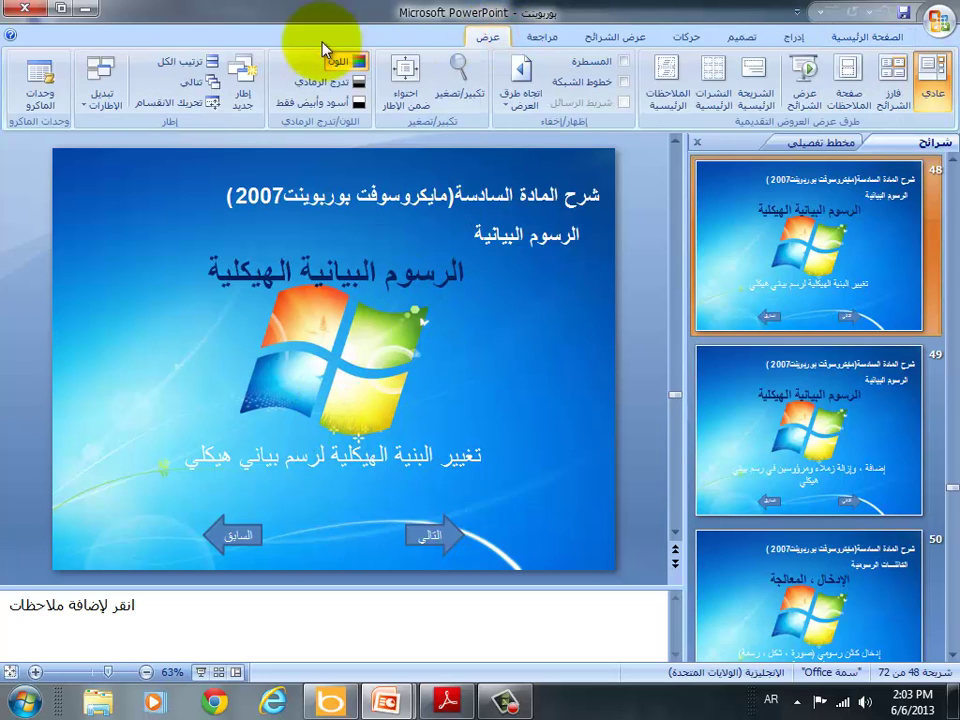
pyautogui.click(100, 95)
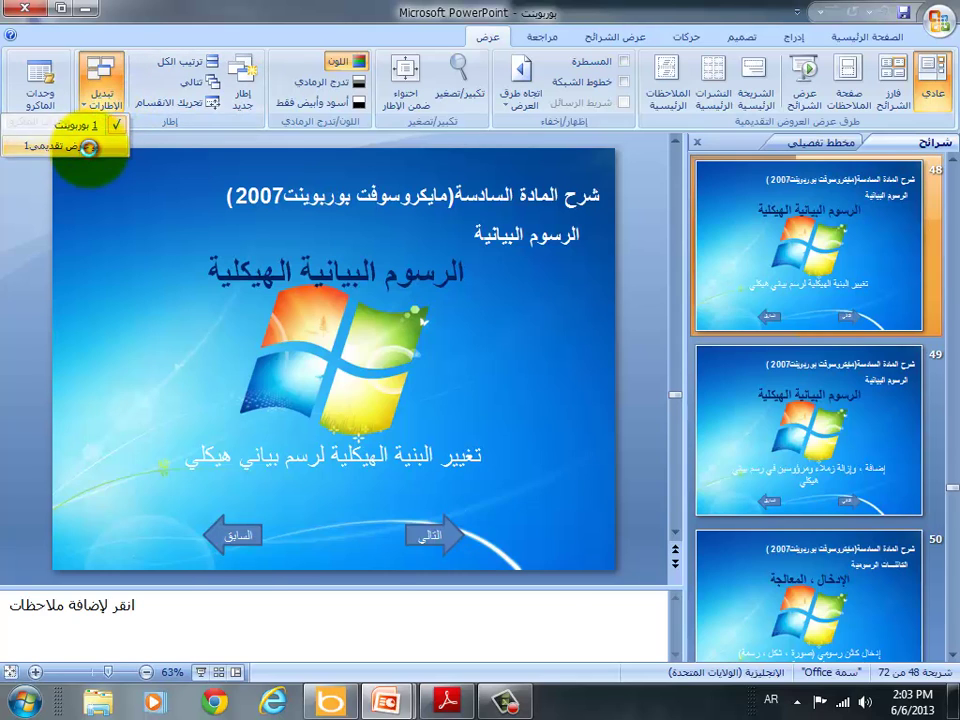
pyautogui.click(88, 147)
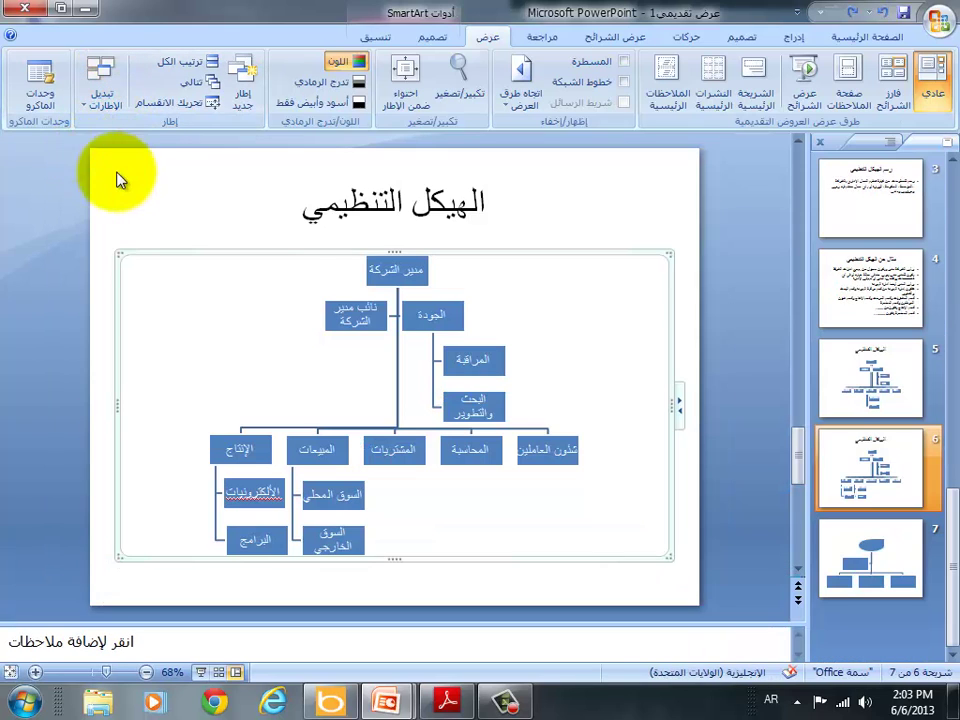
pyautogui.click(345, 303)
pyautogui.click(394, 272)
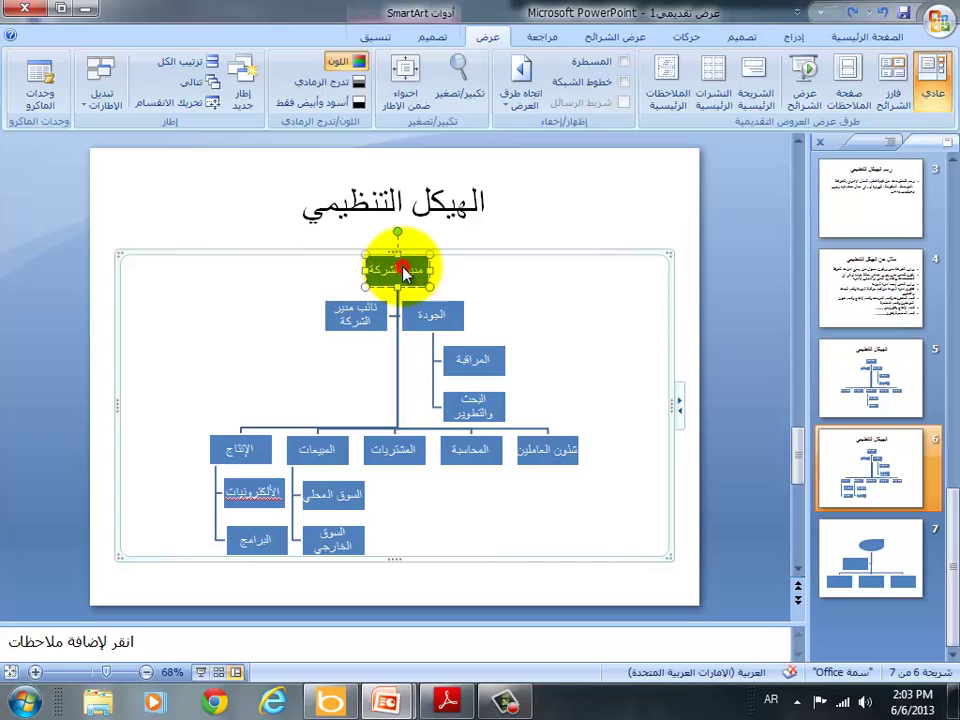
pyautogui.click(451, 320)
pyautogui.click(555, 320)
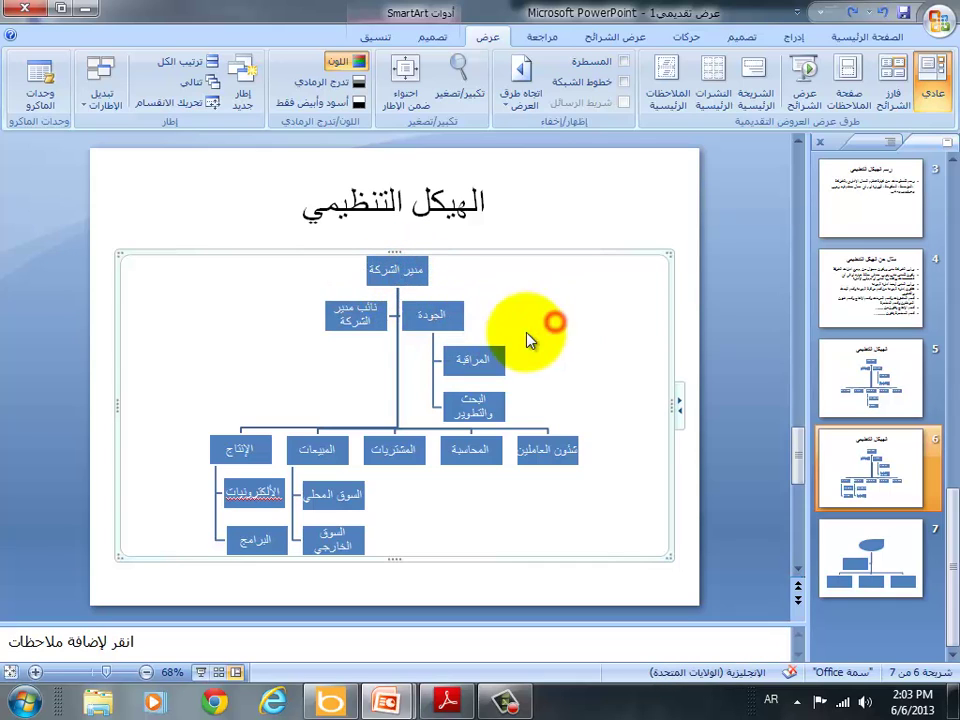
pyautogui.click(396, 274)
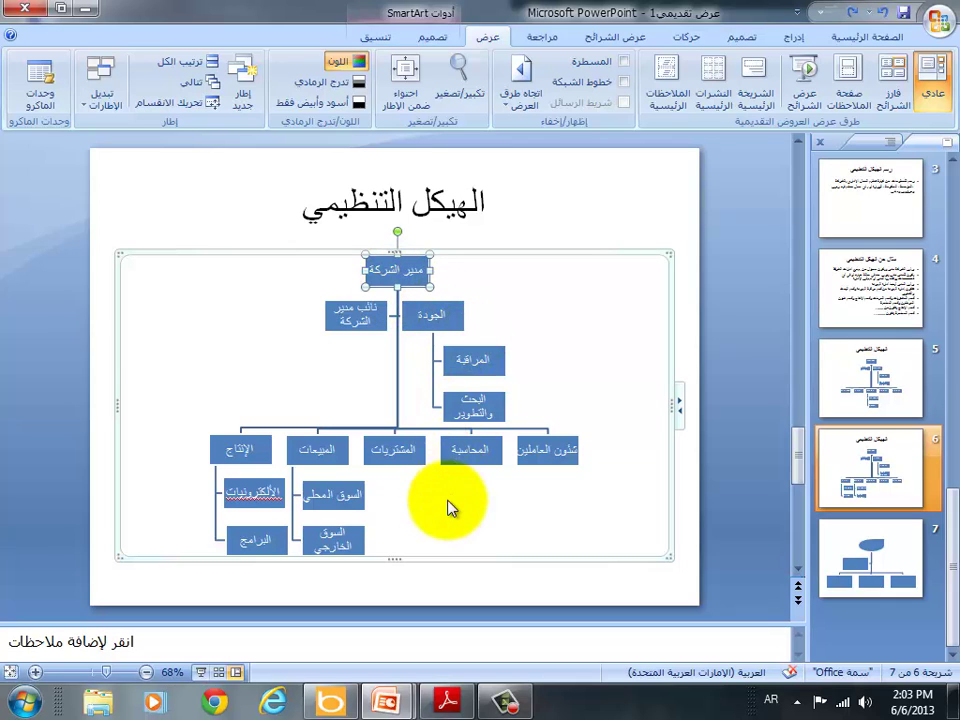
pyautogui.click(362, 503)
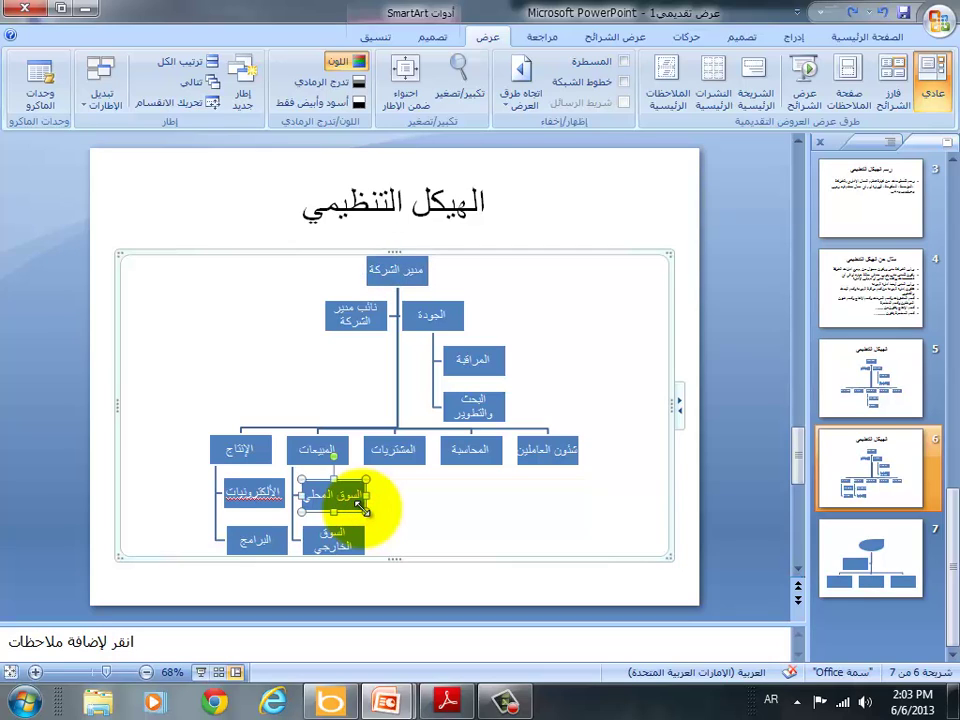
pyautogui.click(441, 44)
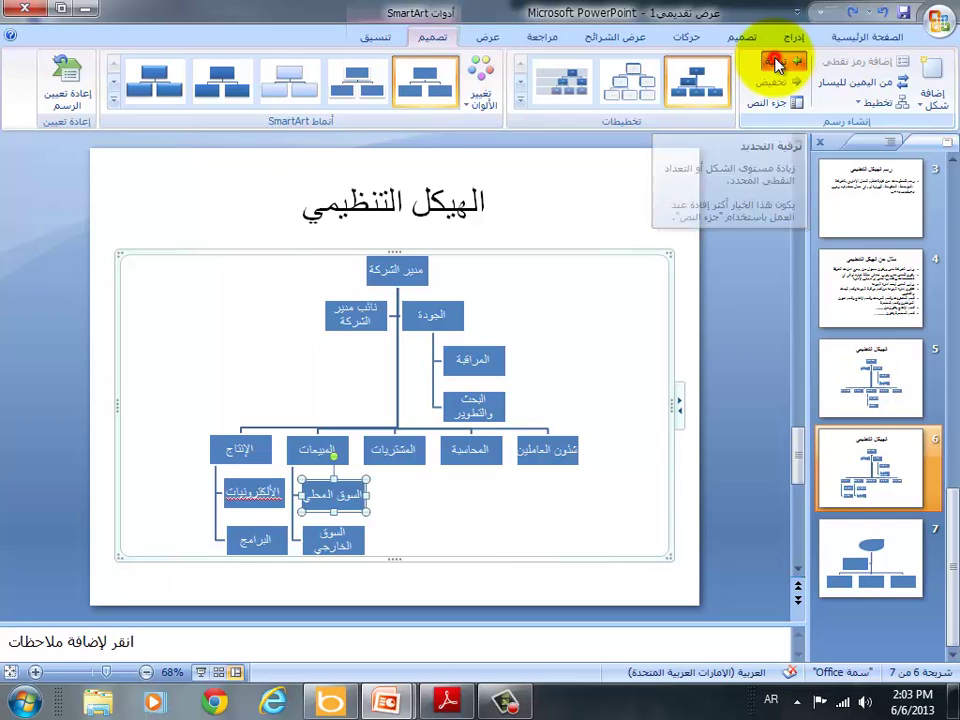
pyautogui.click(777, 64)
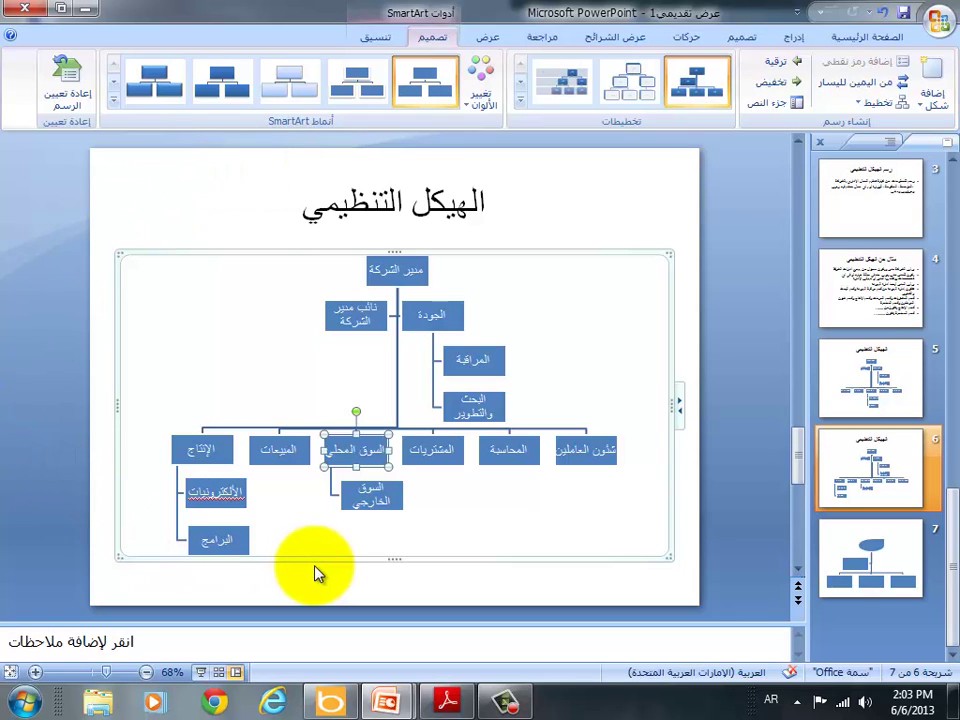
pyautogui.click(768, 82)
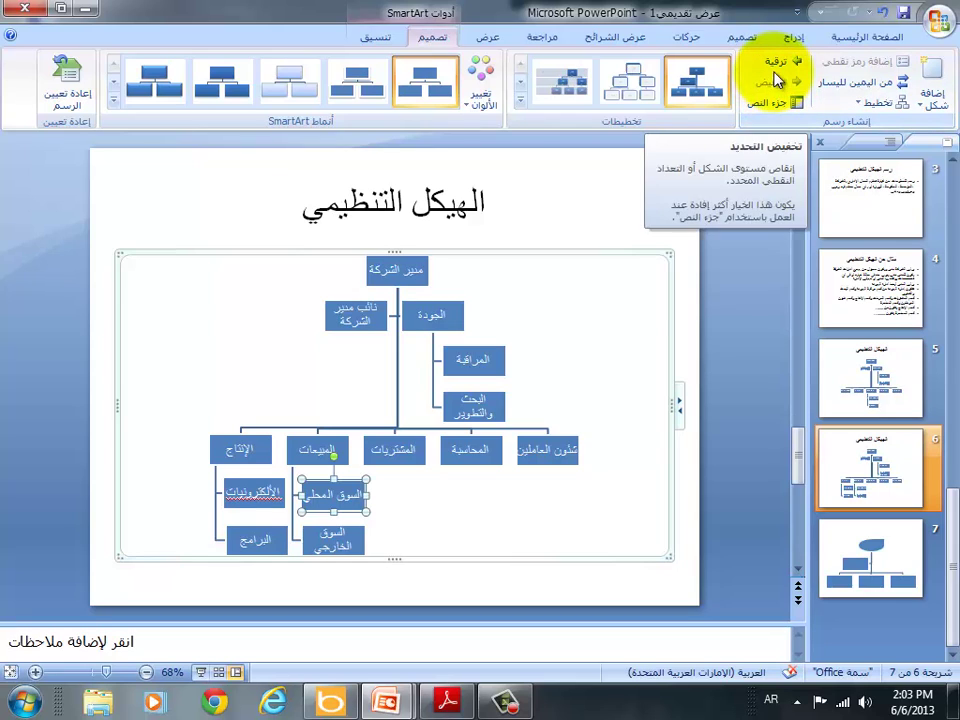
# Step: Demote the الجودة box so it and its two sub-boxes move under شئون العاملين
pyautogui.click(500, 370)
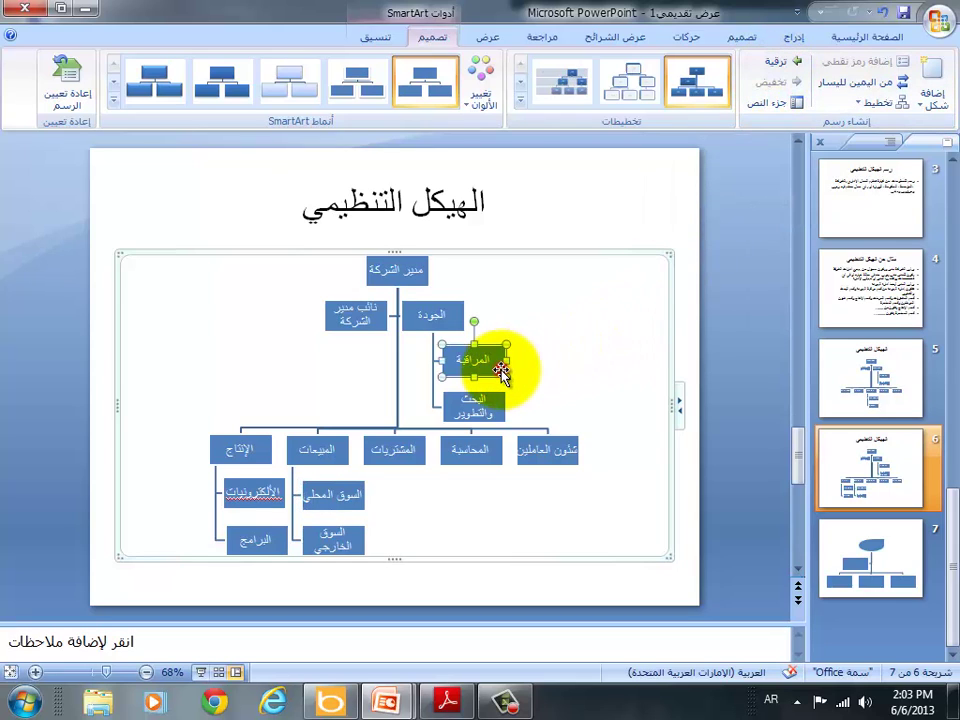
pyautogui.click(462, 306)
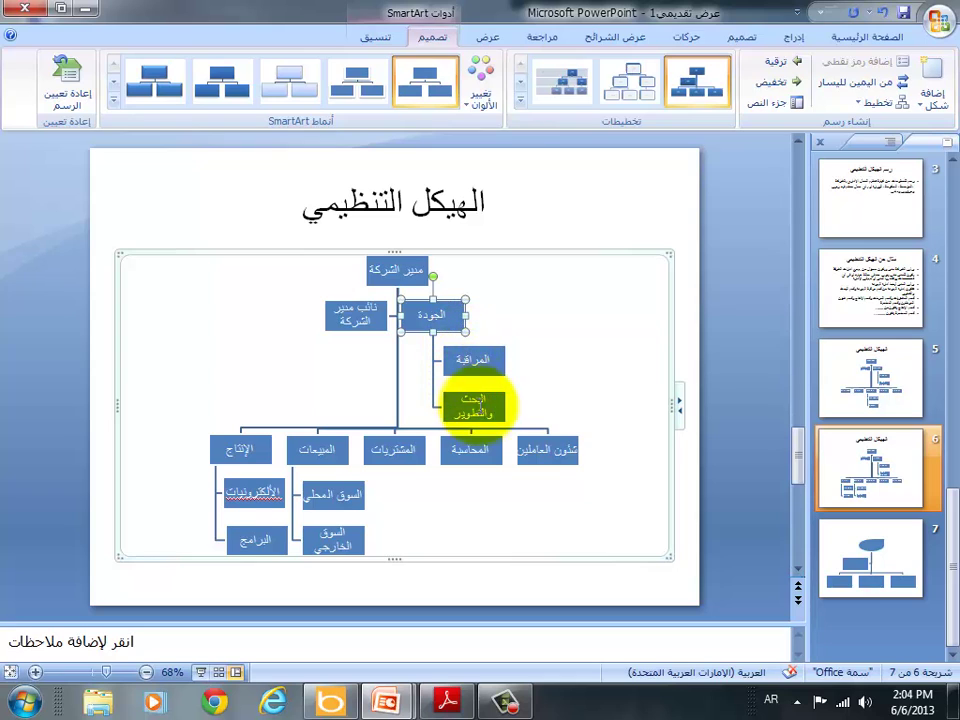
pyautogui.click(777, 88)
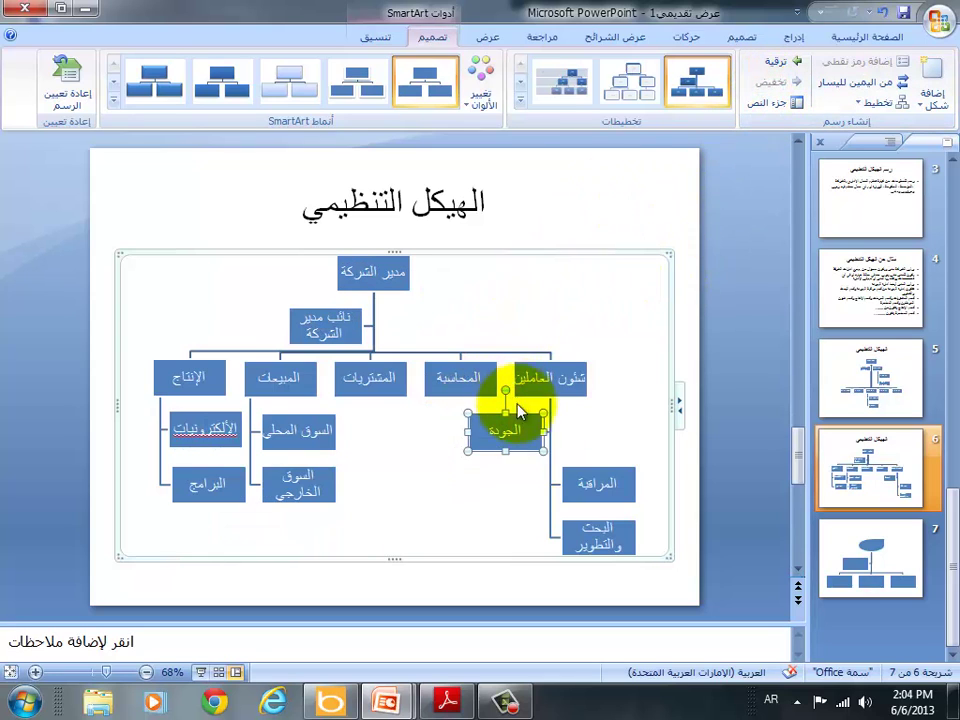
pyautogui.scroll(-2, 664, 476)
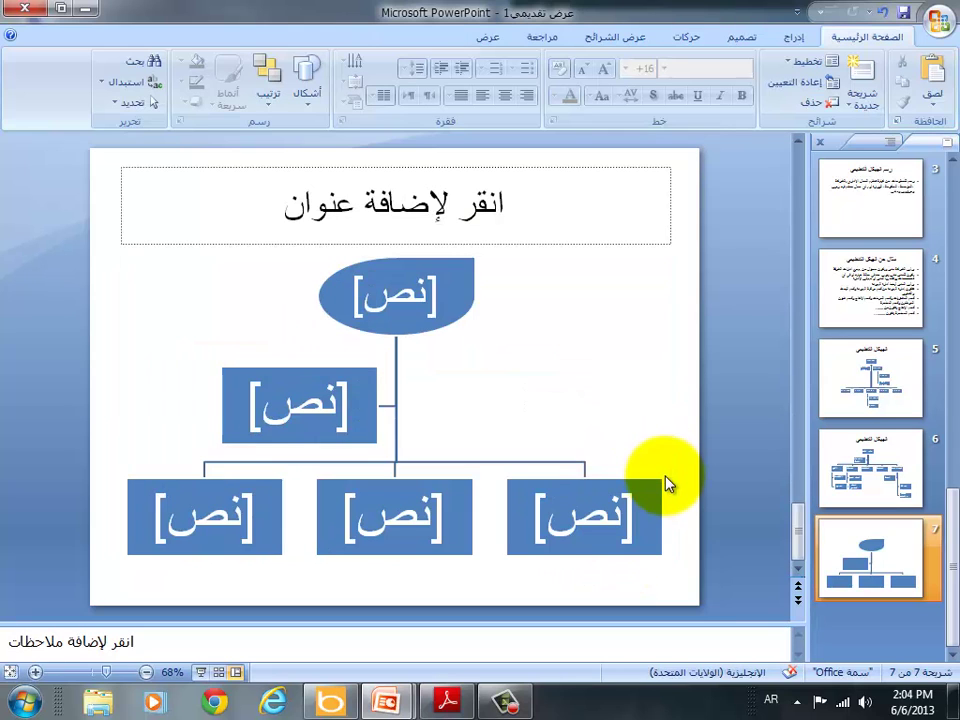
pyautogui.scroll(1, 667, 484)
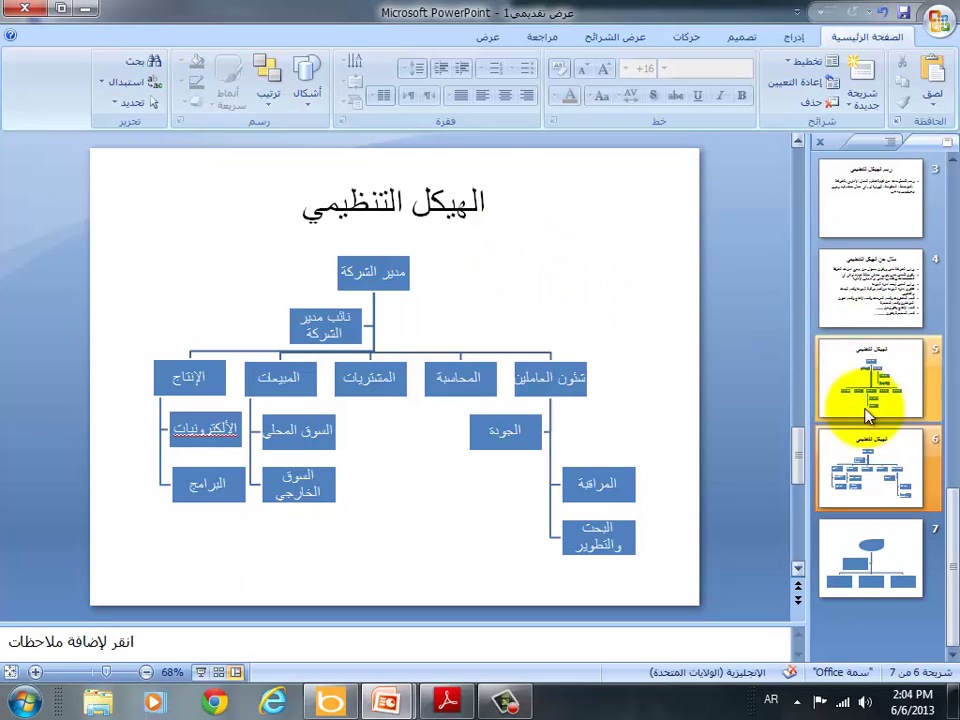
pyautogui.click(903, 487)
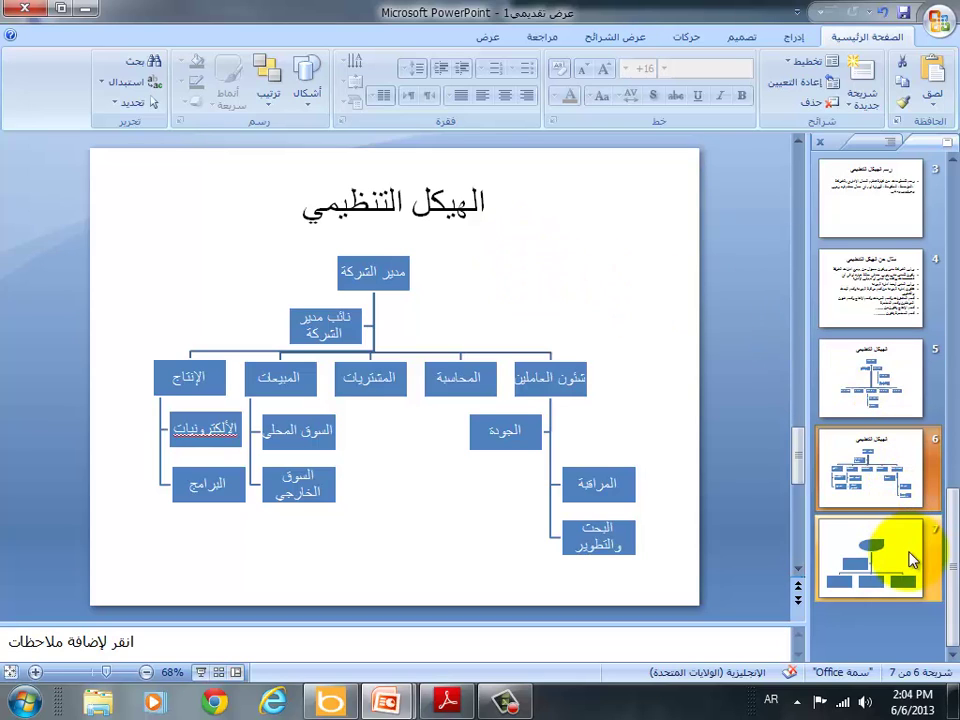
pyautogui.click(626, 487)
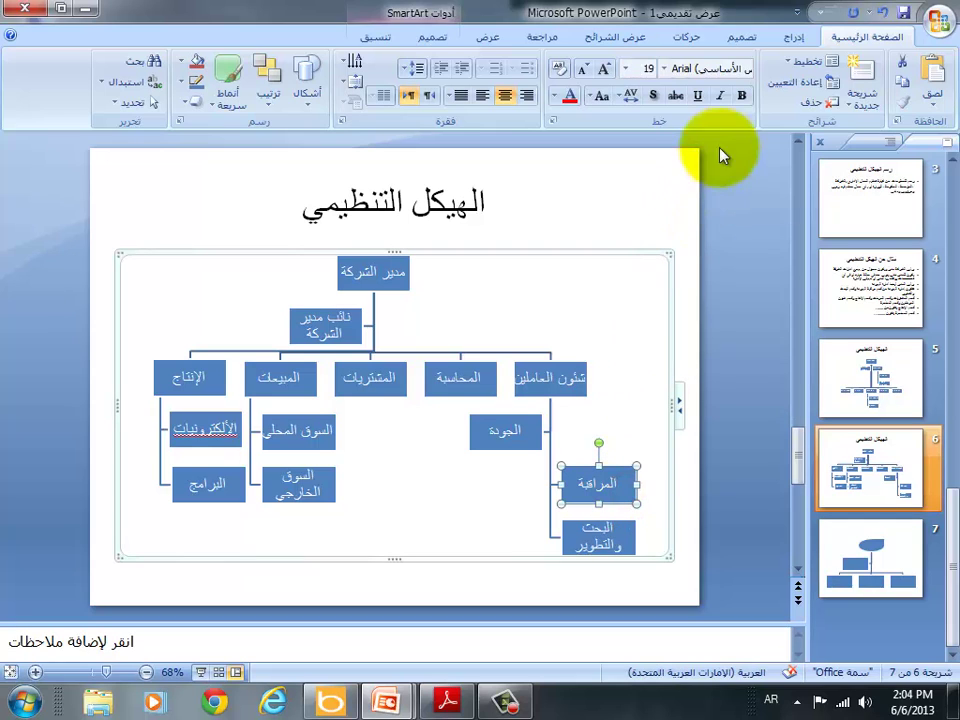
pyautogui.click(437, 38)
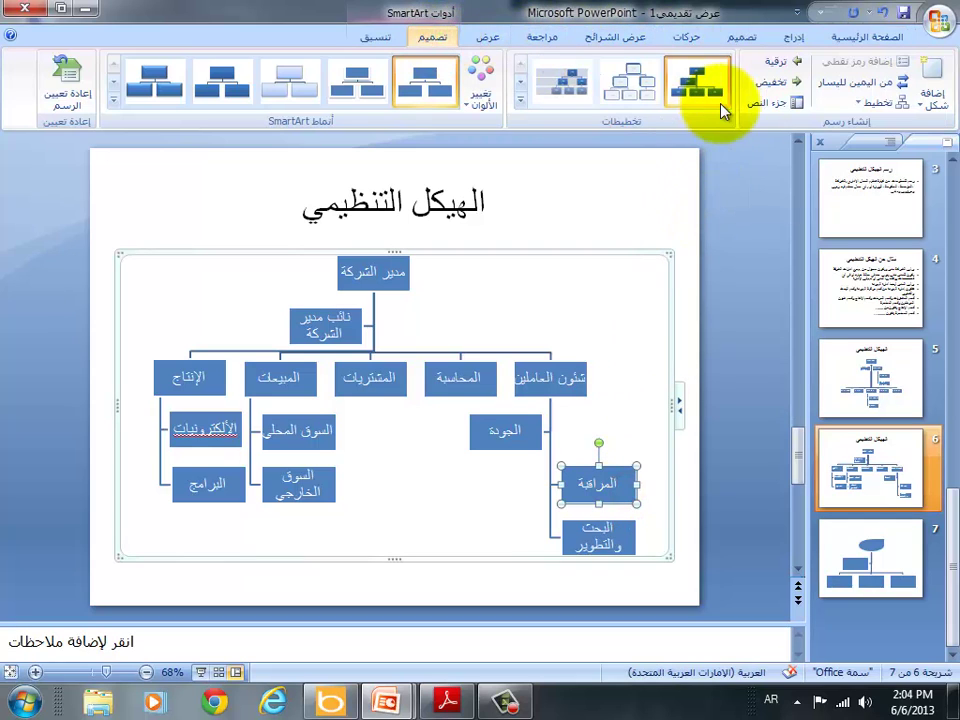
pyautogui.click(795, 63)
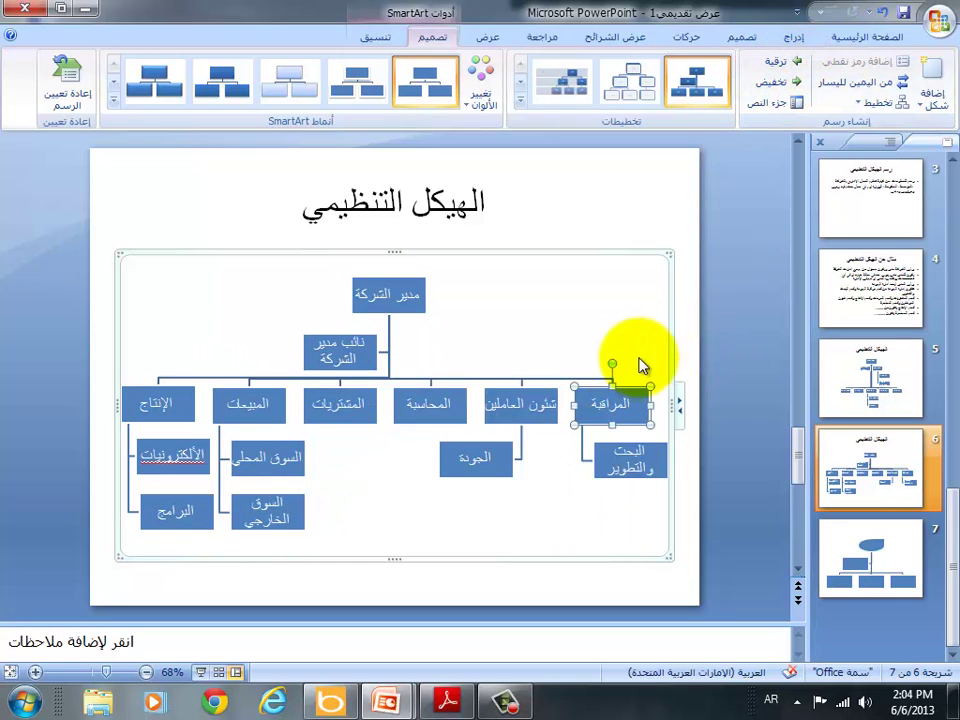
pyautogui.click(806, 63)
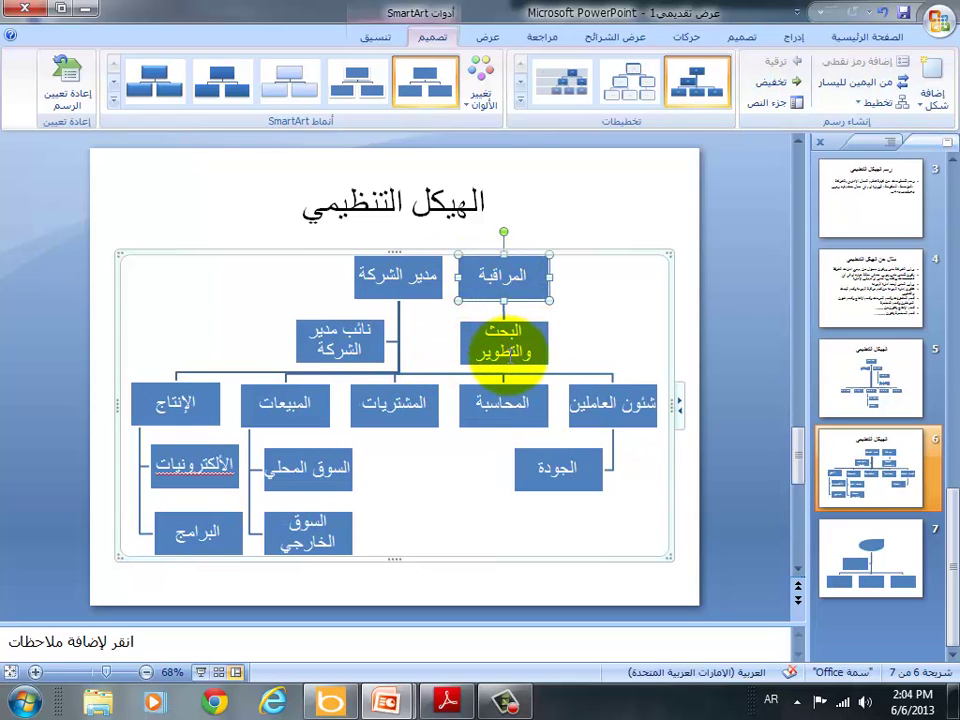
pyautogui.click(381, 337)
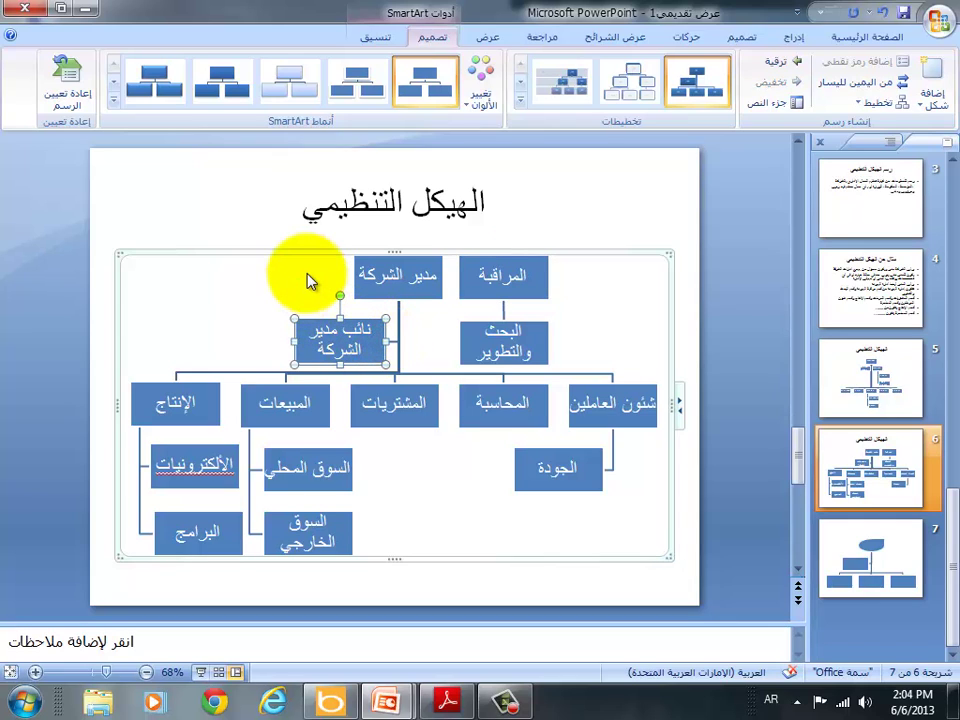
pyautogui.click(770, 64)
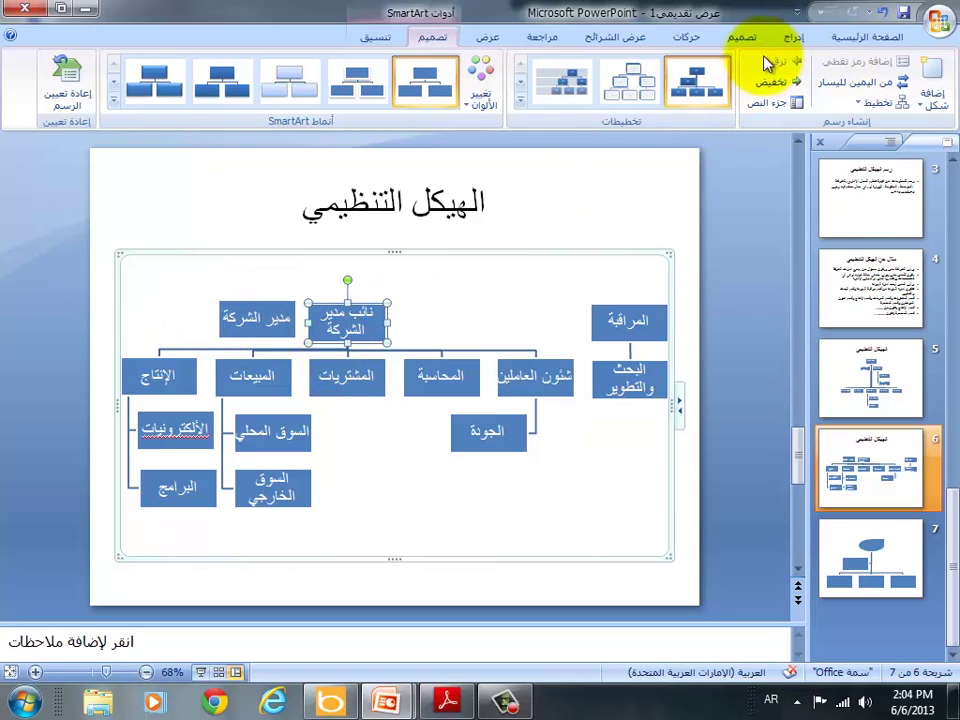
pyautogui.click(886, 13)
pyautogui.click(886, 13)
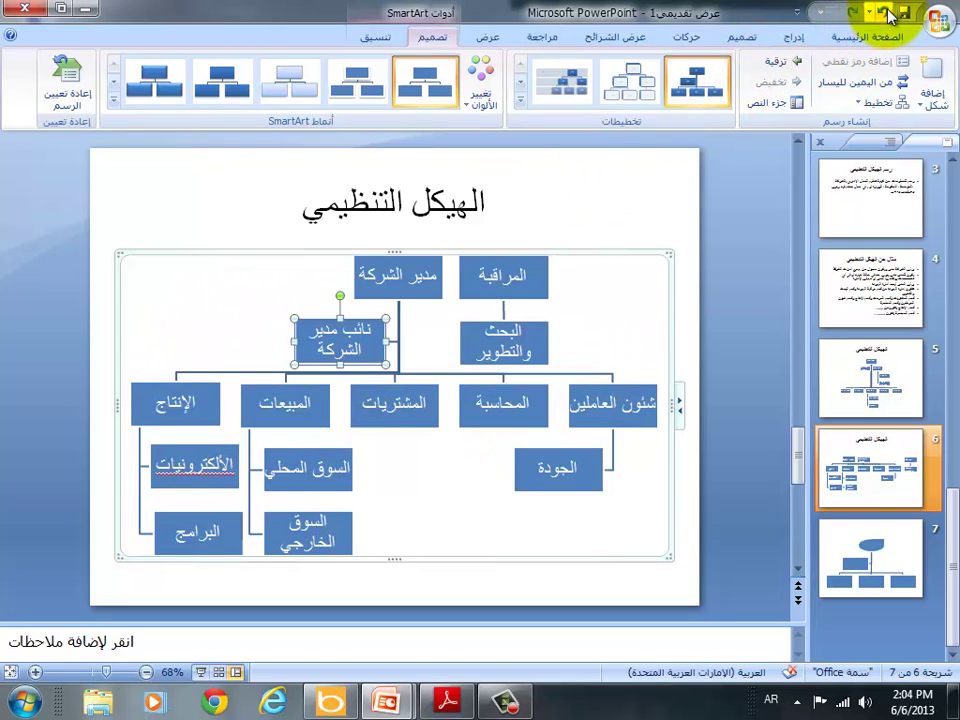
pyautogui.click(887, 13)
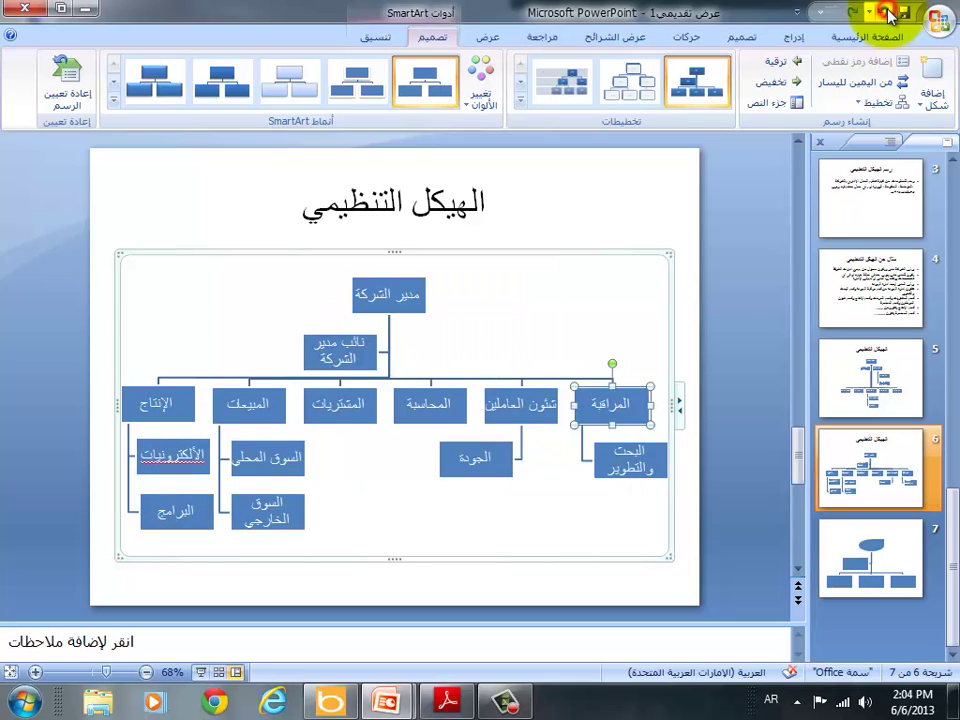
pyautogui.click(886, 13)
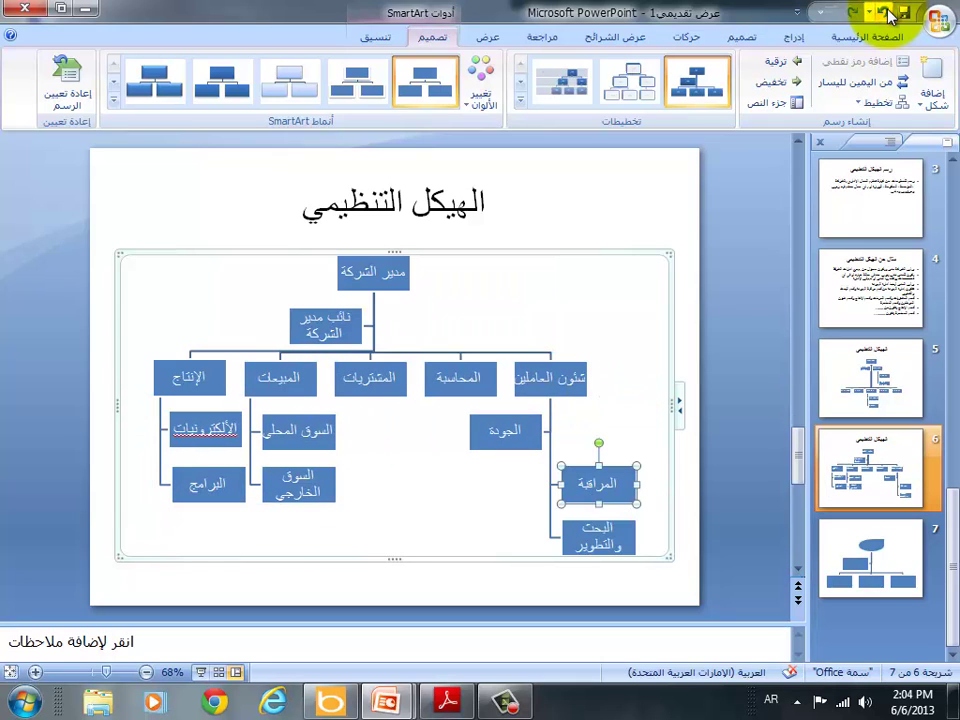
pyautogui.click(886, 13)
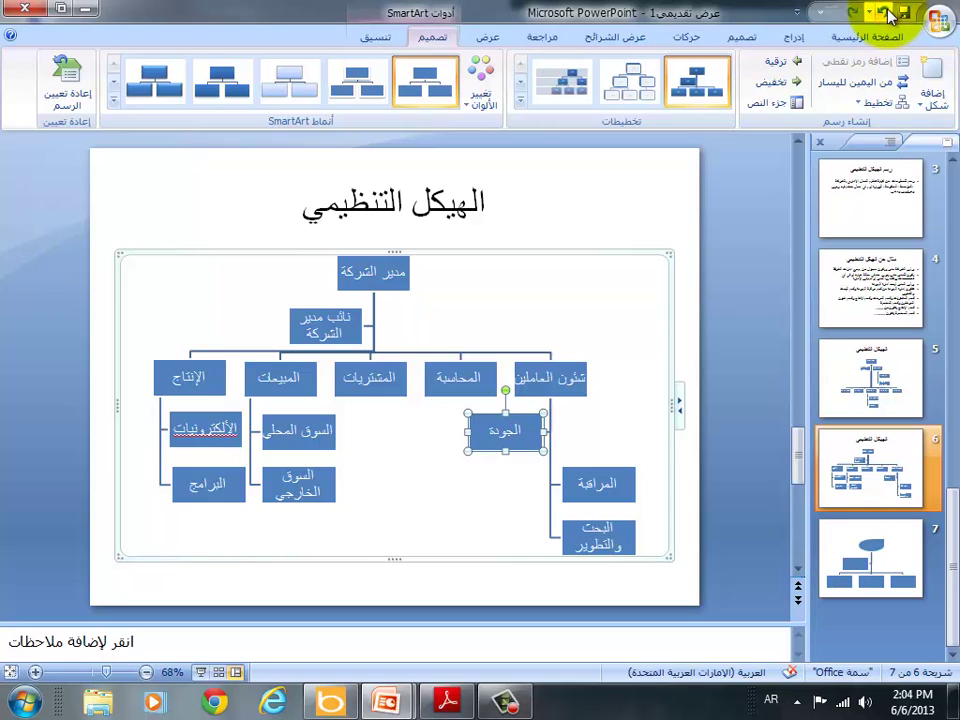
pyautogui.click(886, 13)
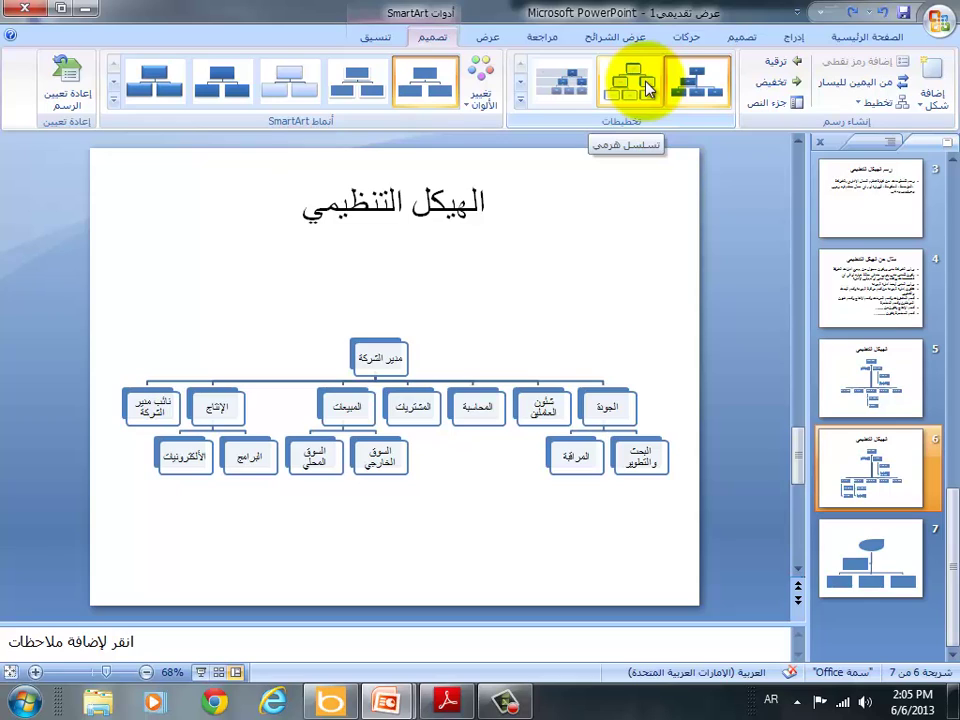
# Step: Browse the full SmartArt layouts list and close it, keeping the Organization Chart layout
pyautogui.click(562, 87)
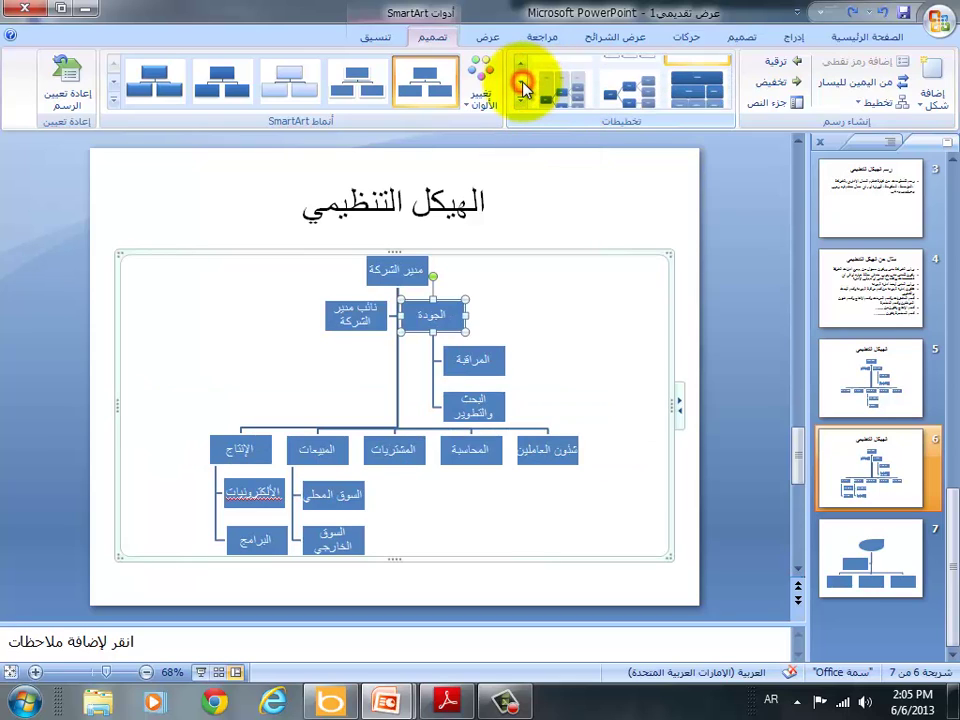
pyautogui.click(524, 106)
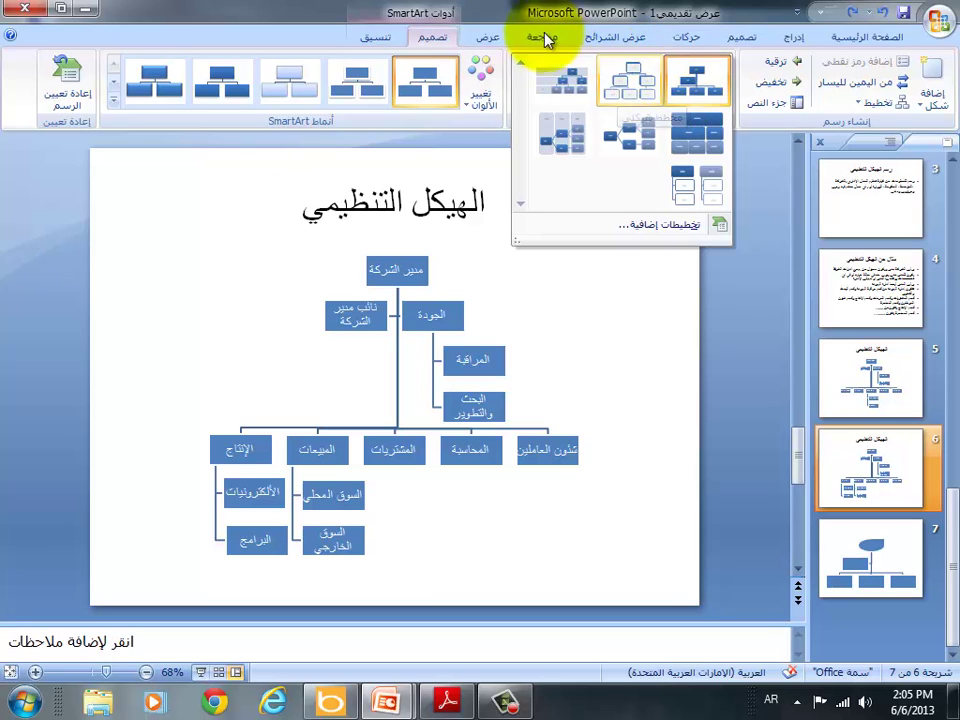
pyautogui.click(517, 24)
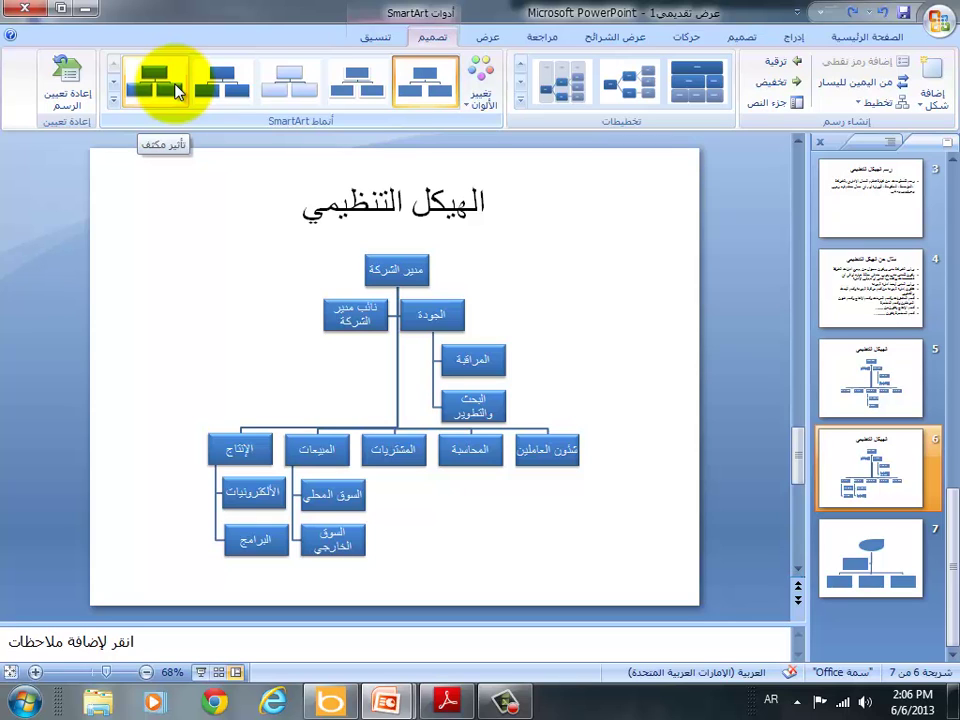
pyautogui.click(114, 100)
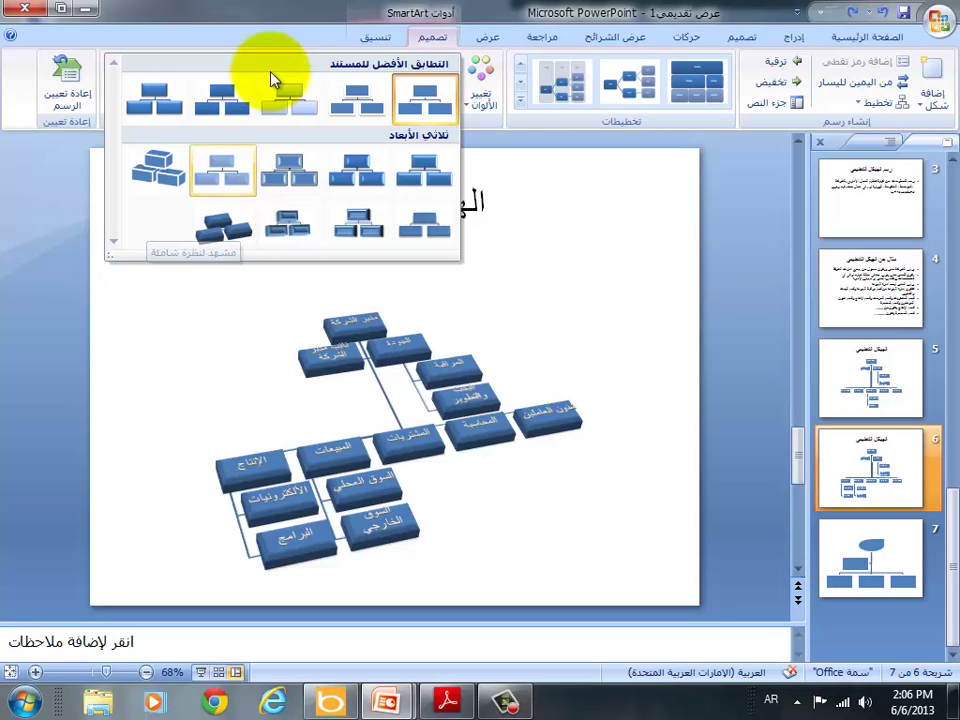
pyautogui.click(280, 28)
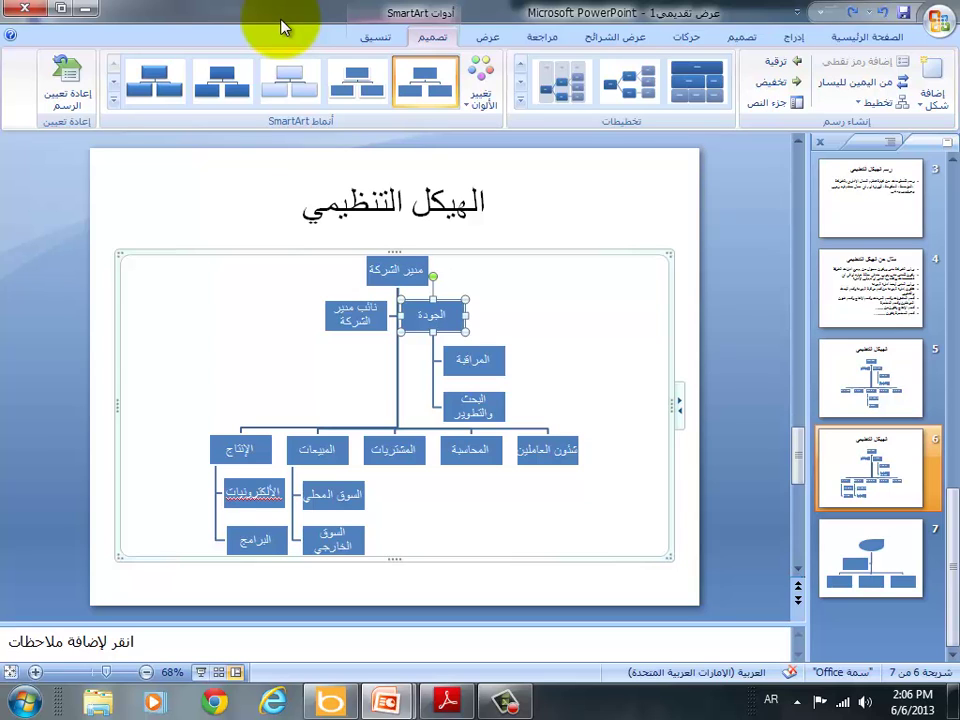
pyautogui.click(475, 102)
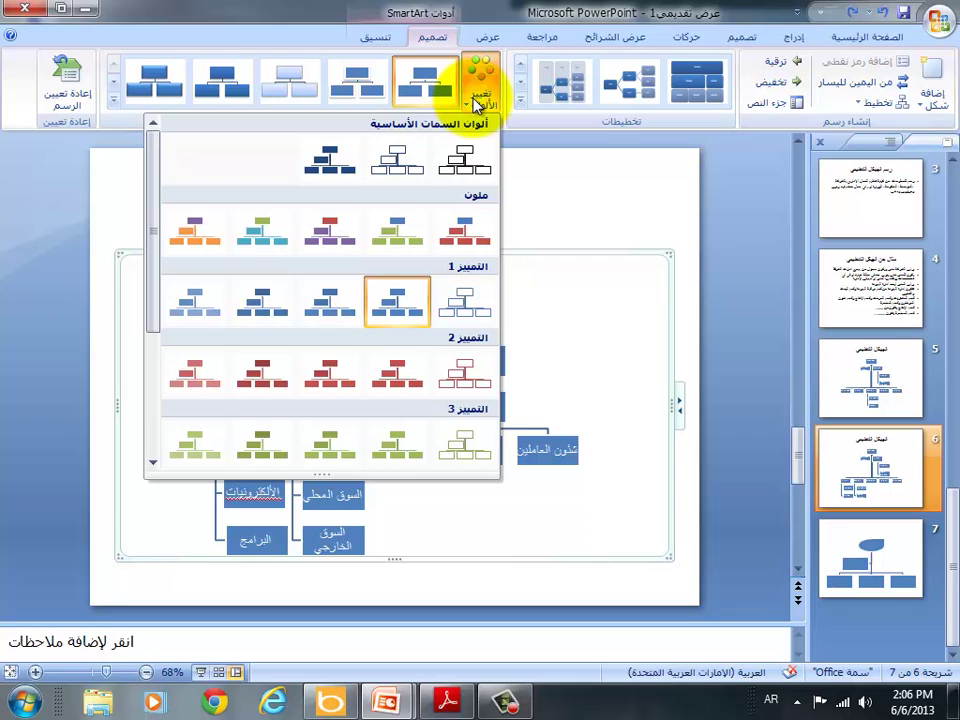
pyautogui.click(483, 241)
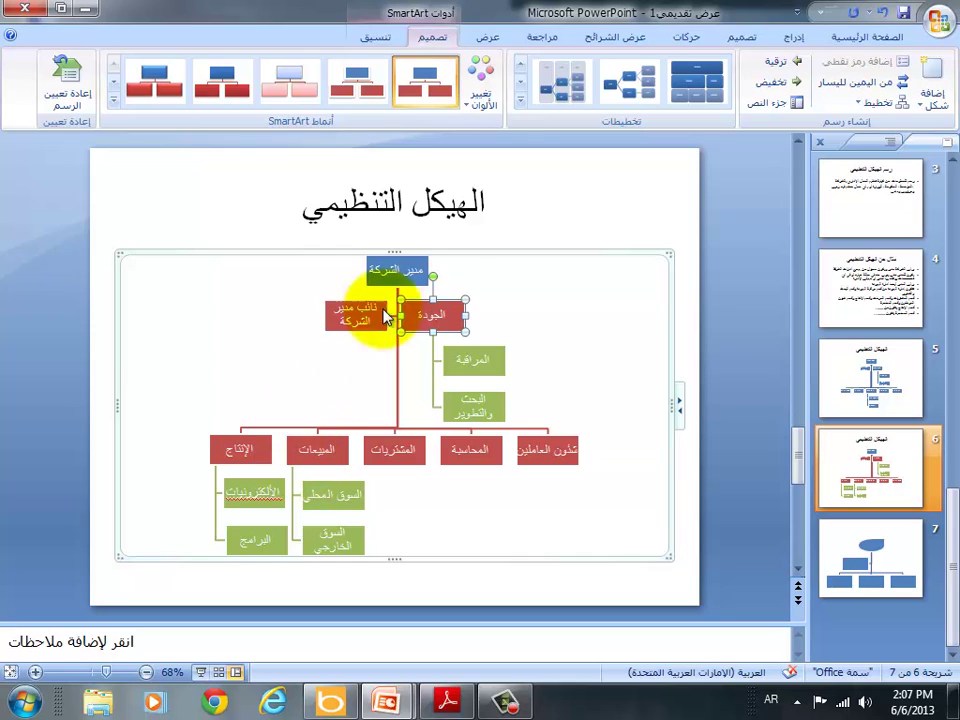
pyautogui.click(483, 100)
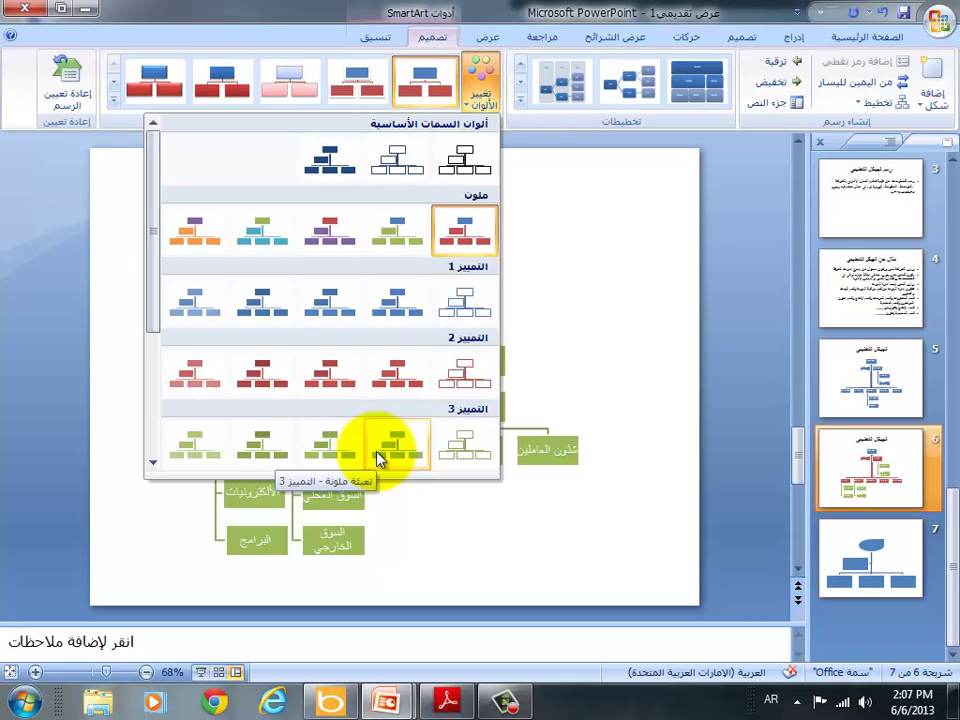
pyautogui.click(440, 14)
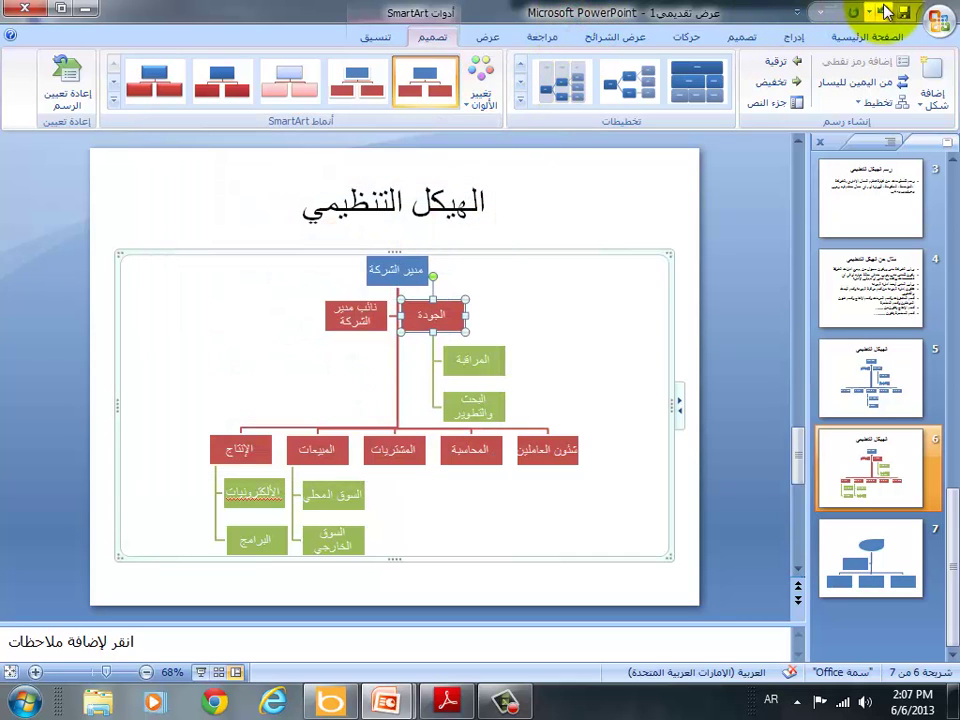
pyautogui.click(883, 12)
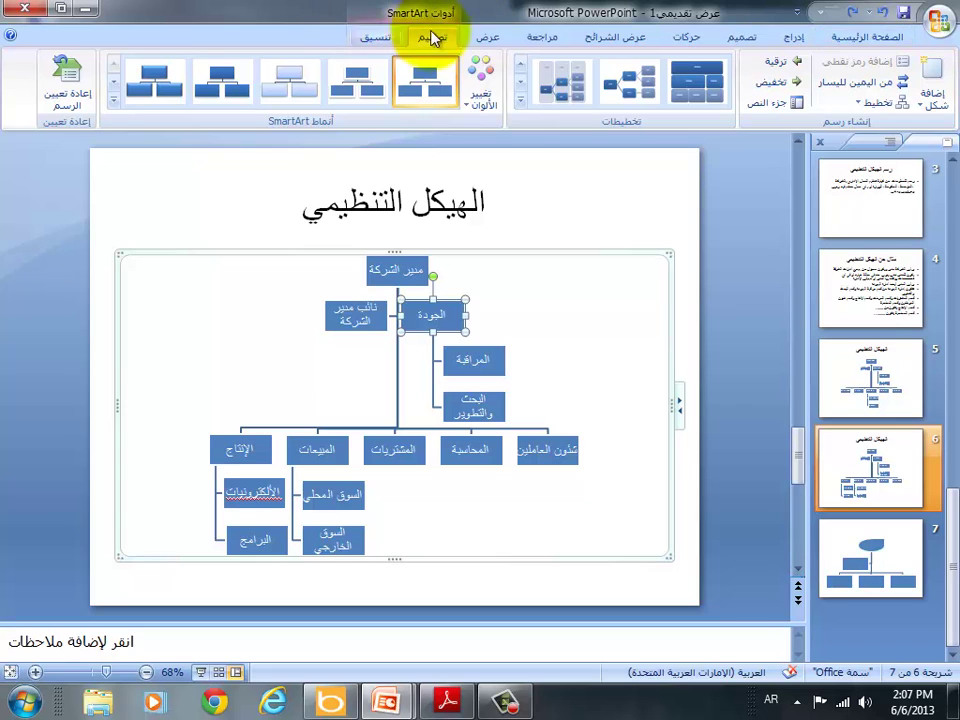
pyautogui.click(486, 40)
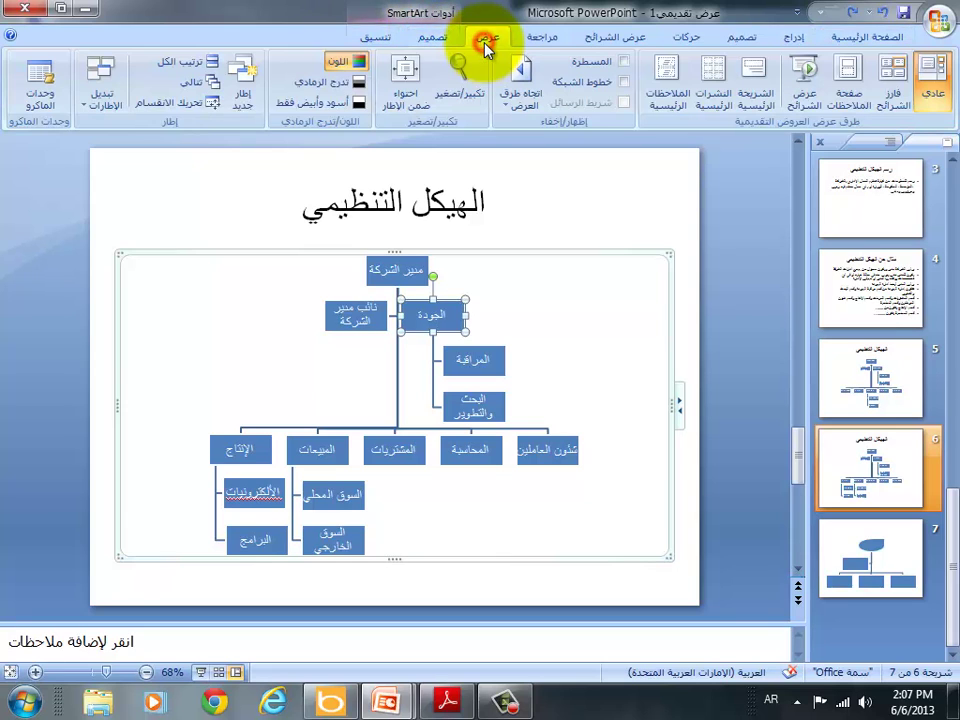
pyautogui.click(102, 95)
pyautogui.click(90, 126)
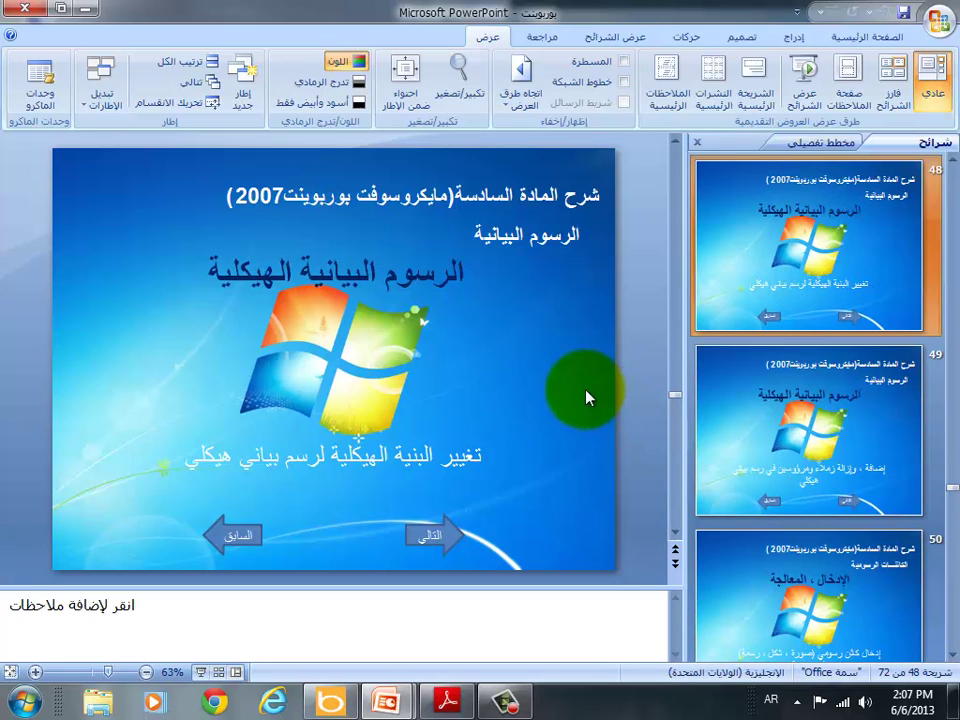
pyautogui.click(766, 472)
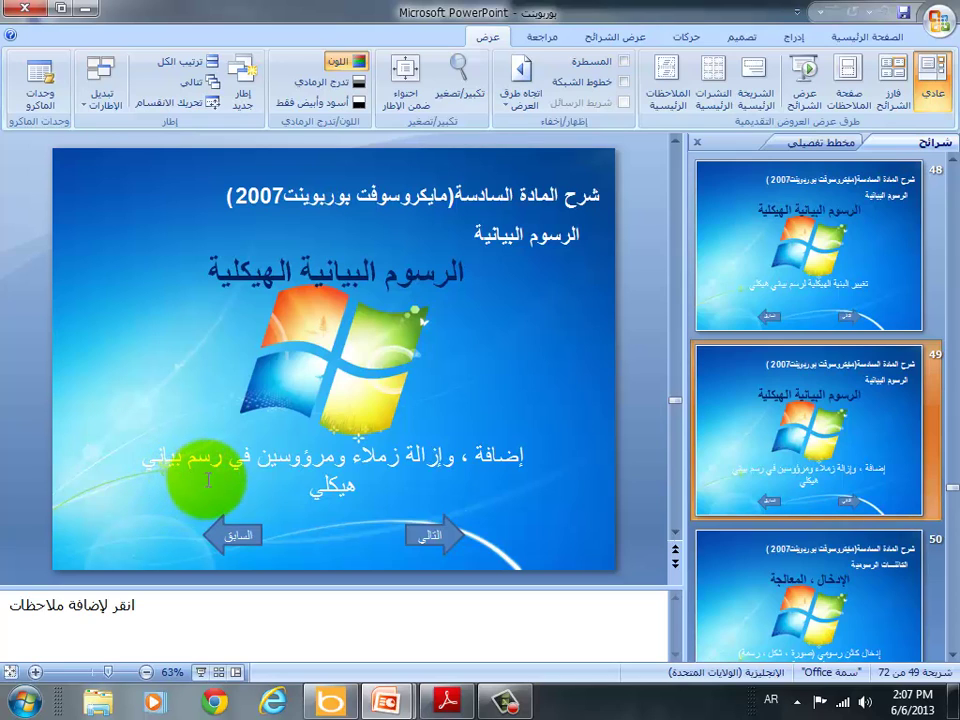
pyautogui.click(110, 95)
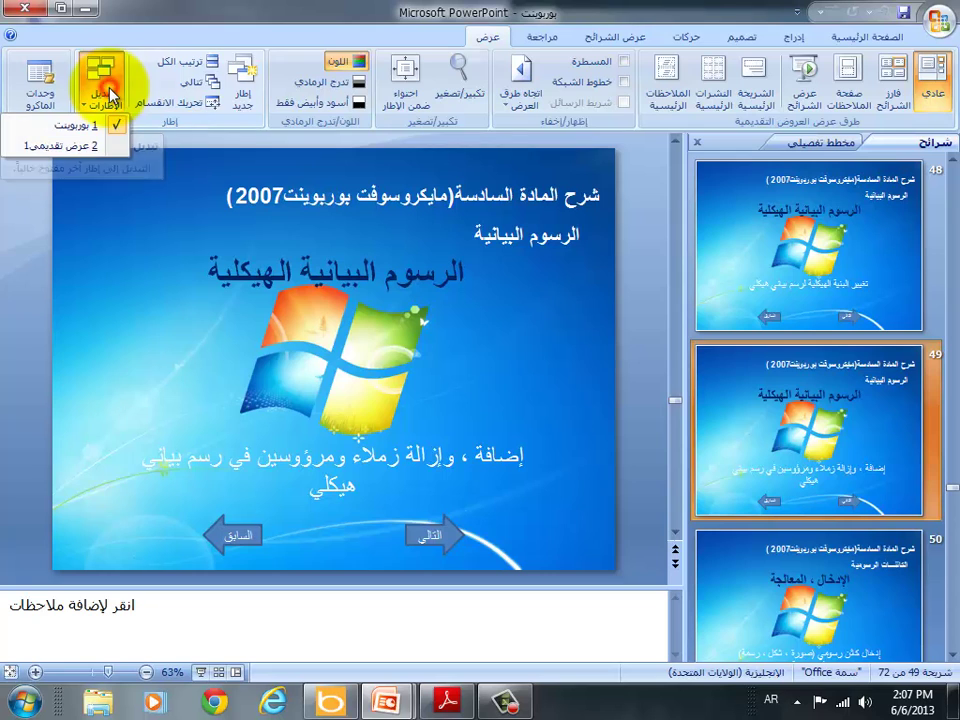
pyautogui.click(100, 141)
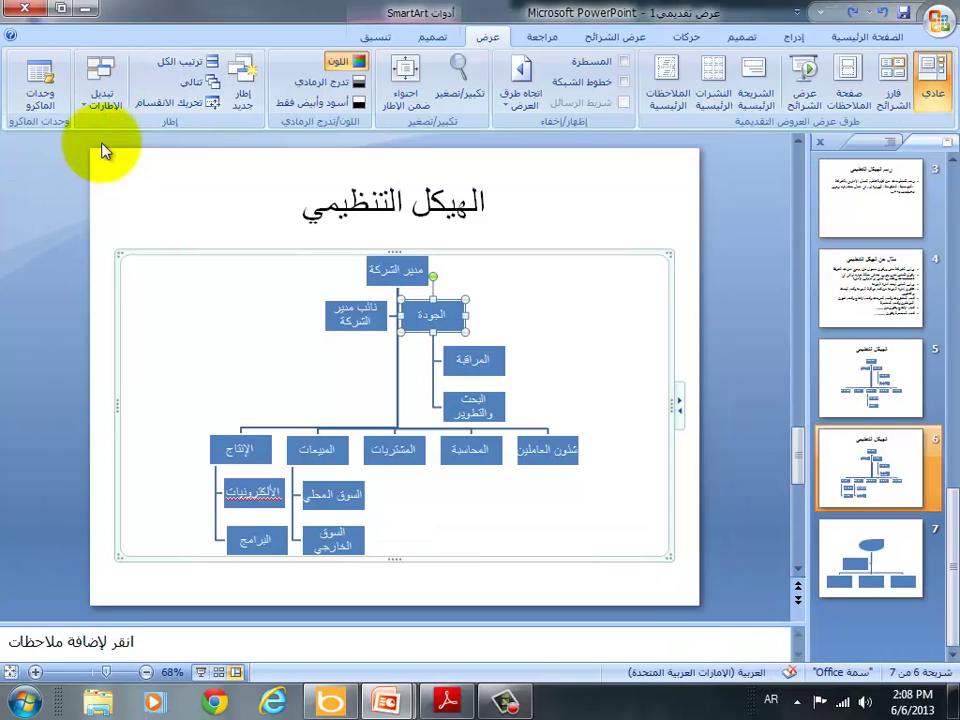
# Step: Add a new box labelled السكرتارية below the نائب مدير الشركة box
pyautogui.click(346, 302)
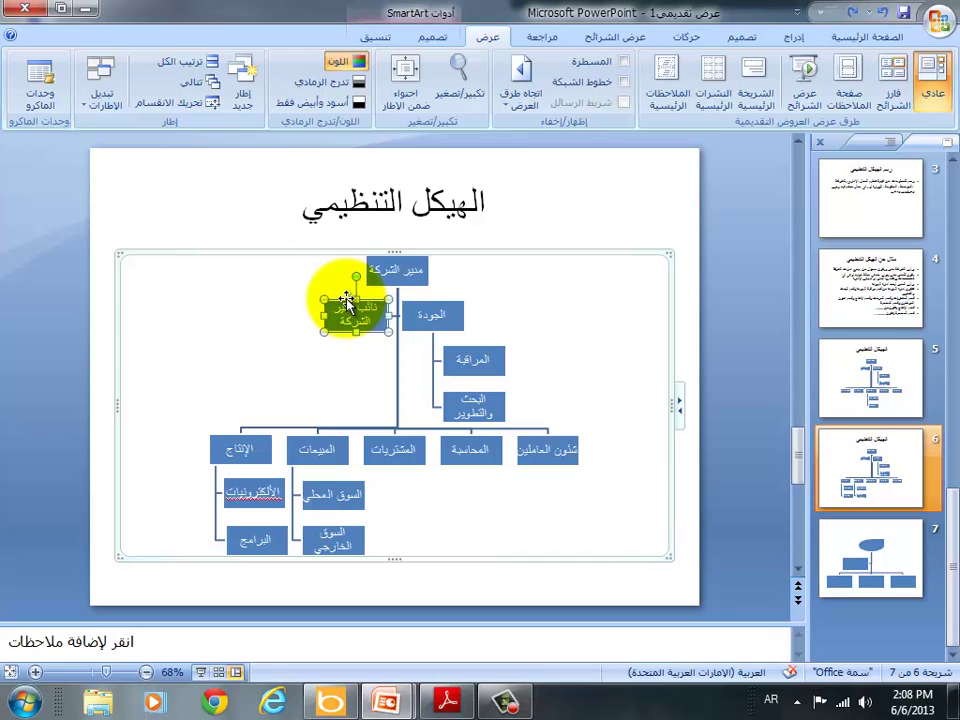
pyautogui.rightClick(346, 303)
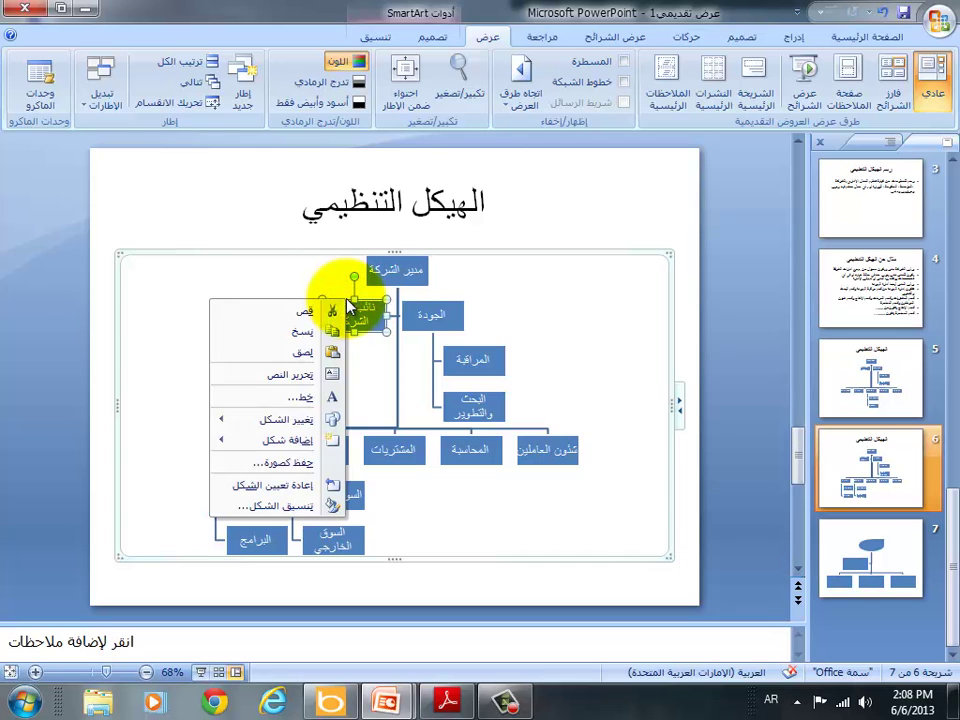
pyautogui.moveTo(324, 441)
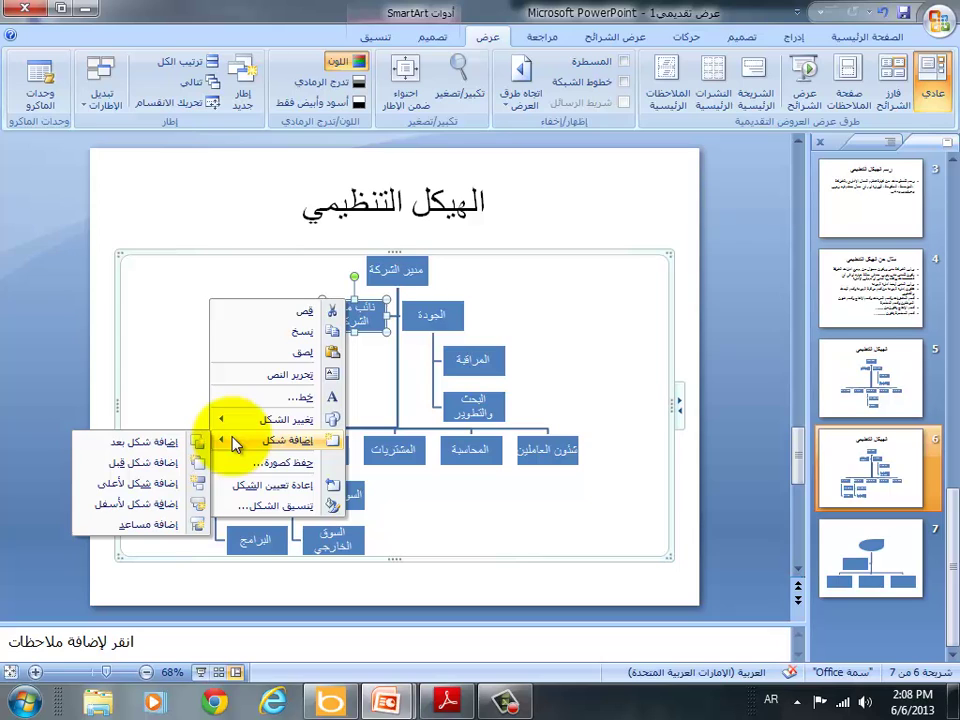
pyautogui.click(145, 505)
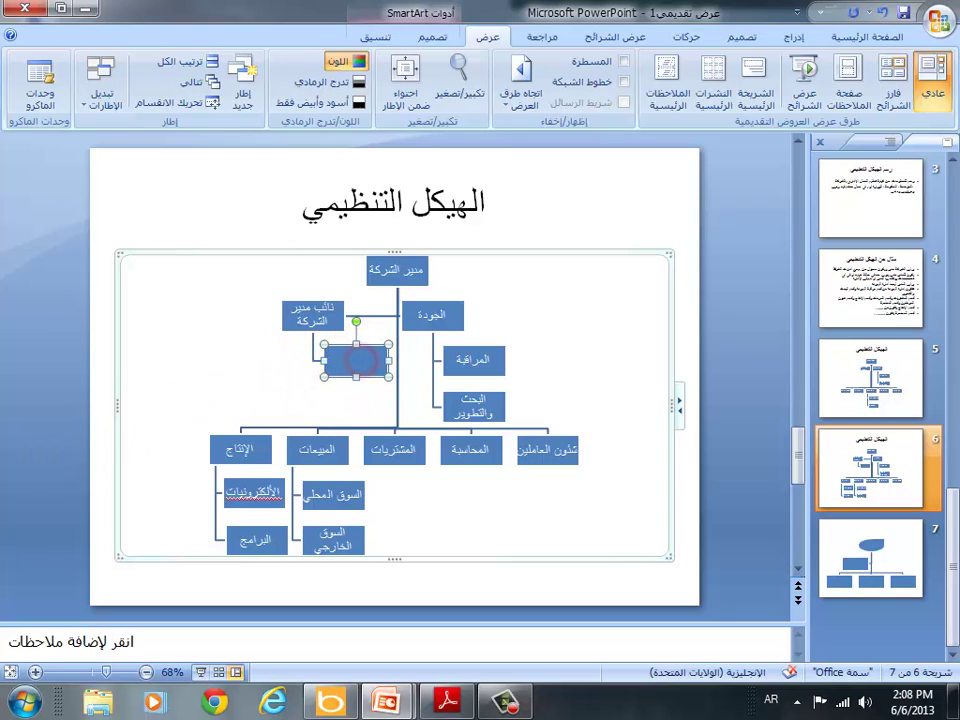
pyautogui.write('ال')
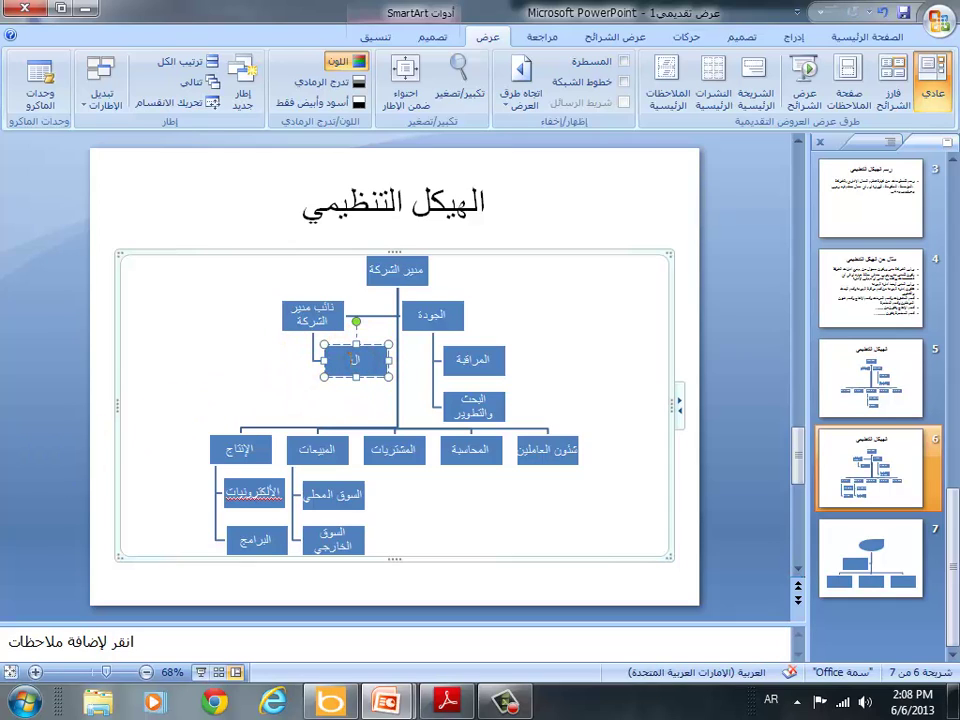
pyautogui.write('سكر')
pyautogui.write('تار')
pyautogui.write('ية')
pyautogui.click(463, 511)
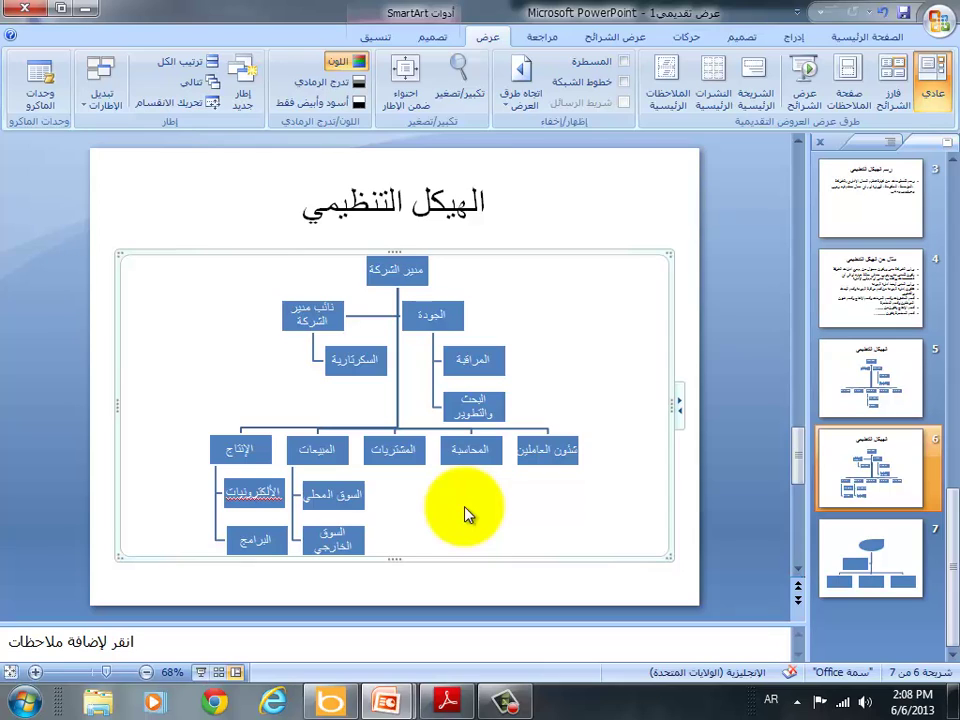
# Step: Add a new sub-box below المحاسبة and begin typing its الرواتب label
pyautogui.click(572, 443)
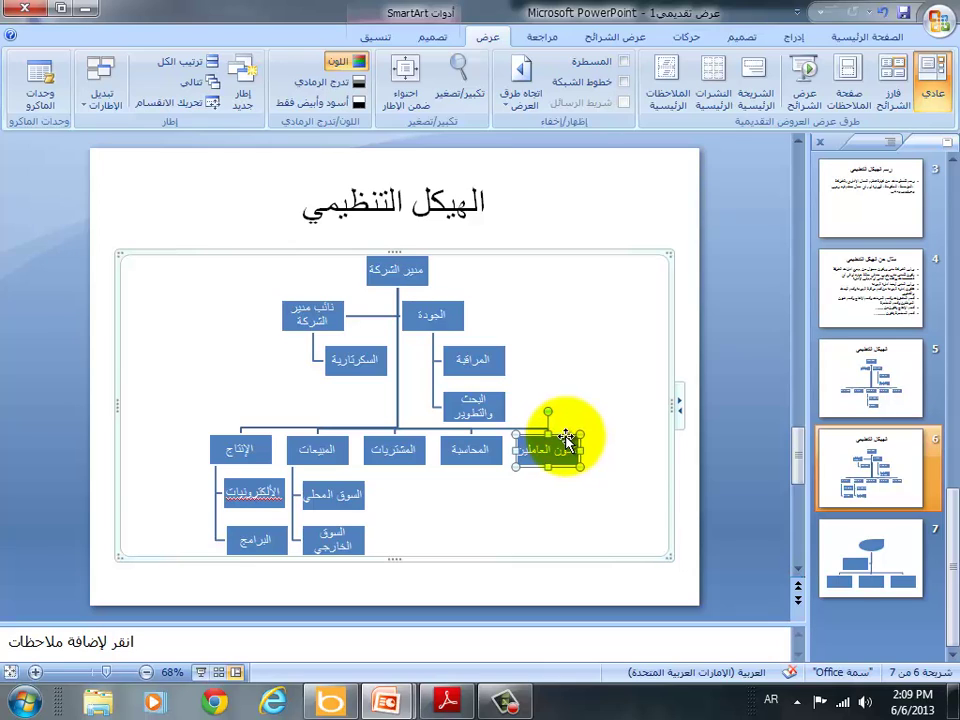
pyautogui.rightClick(566, 437)
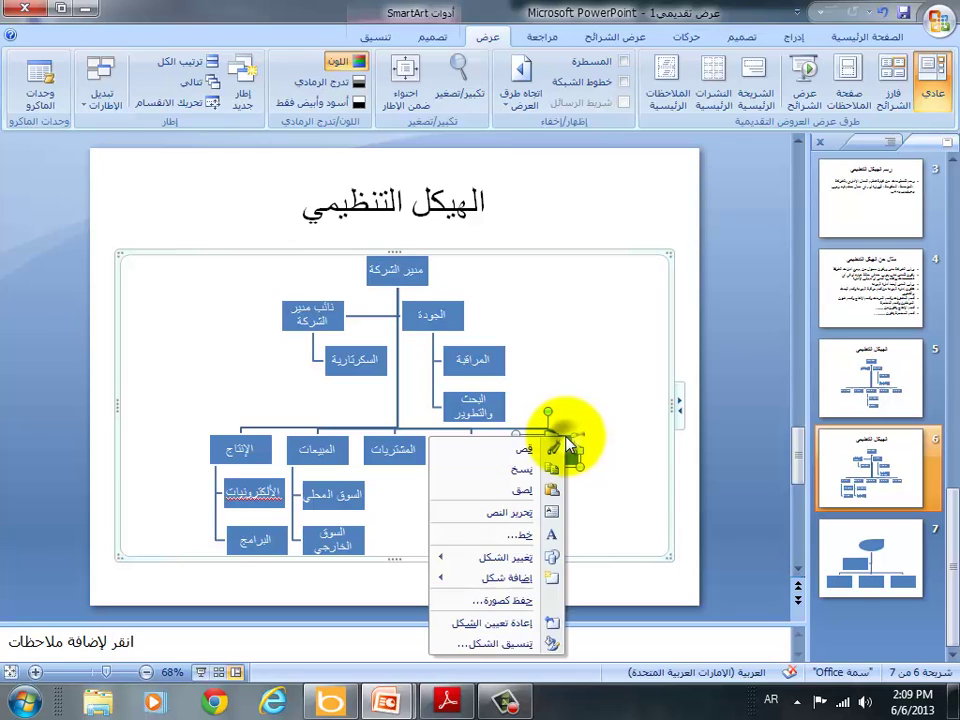
pyautogui.click(492, 456)
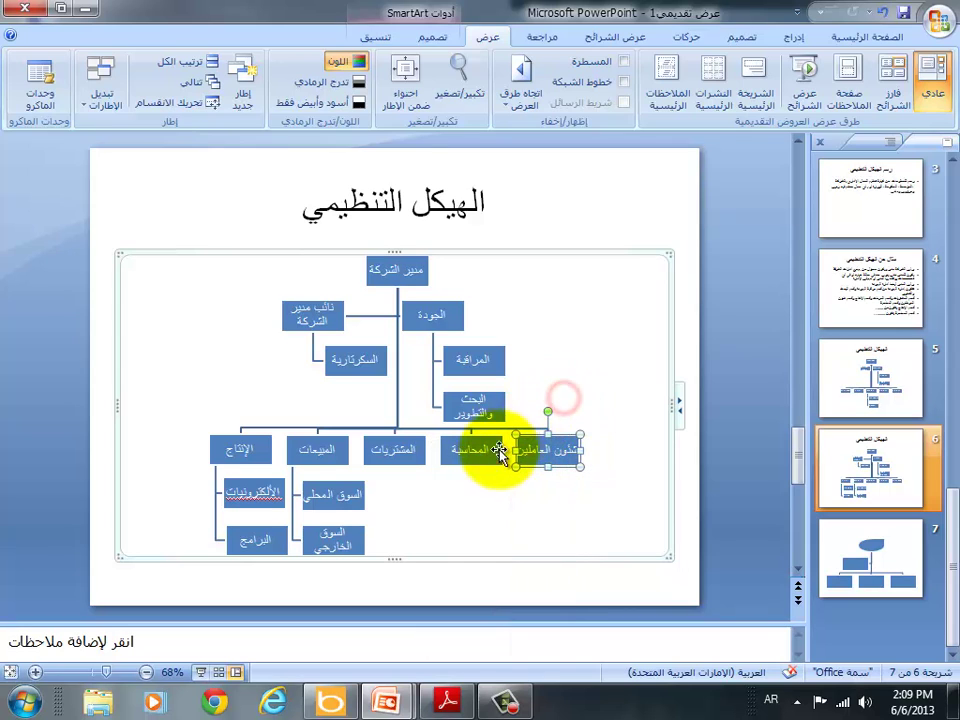
pyautogui.rightClick(493, 468)
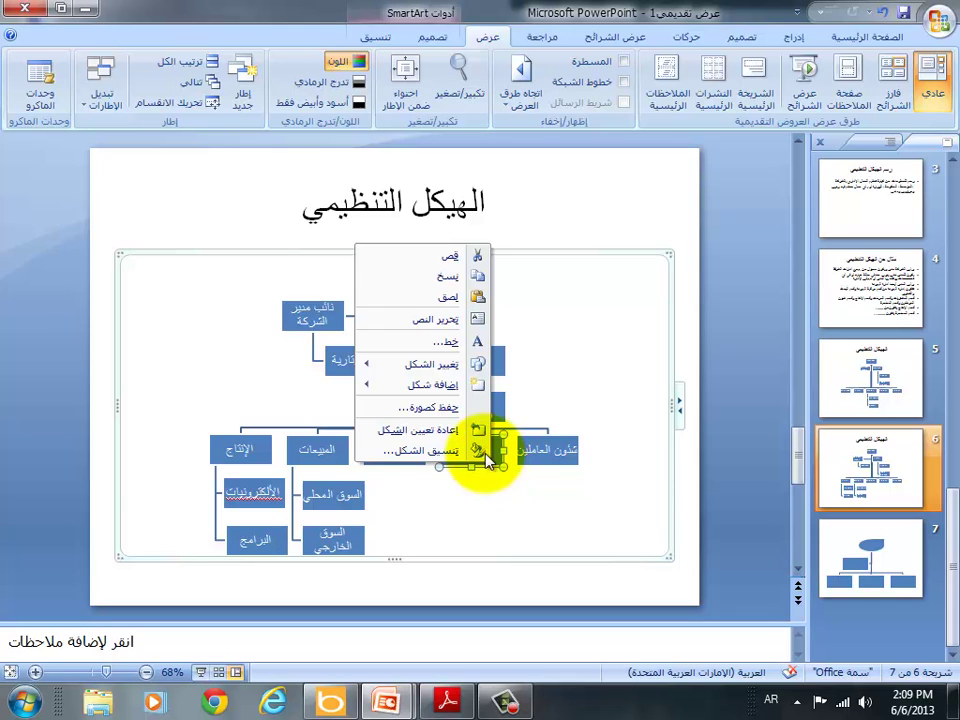
pyautogui.moveTo(410, 364)
pyautogui.moveTo(430, 390)
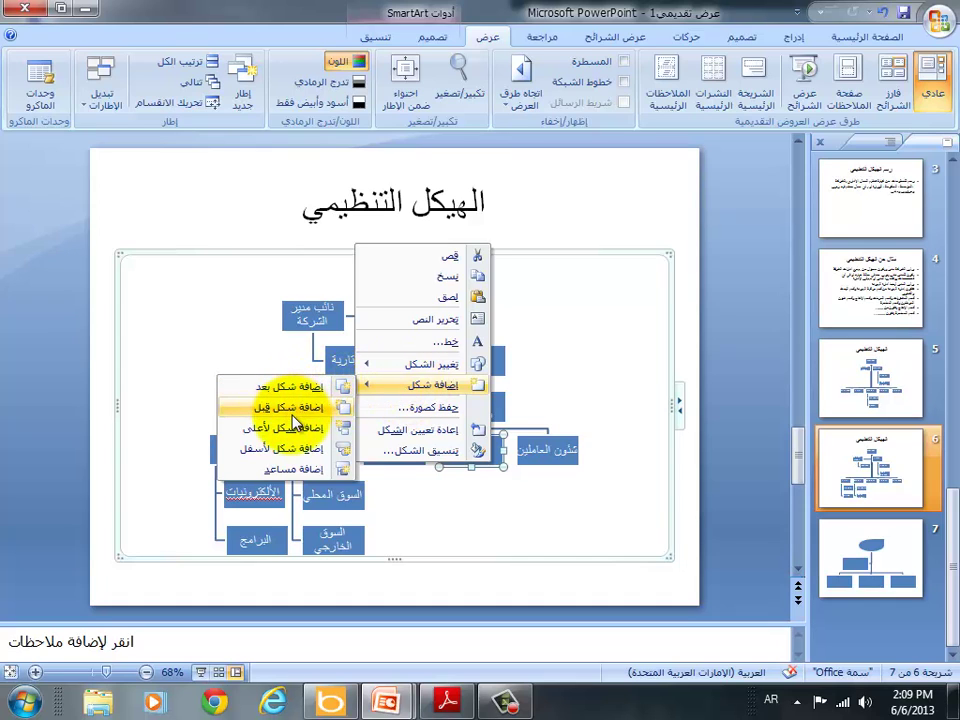
pyautogui.click(293, 452)
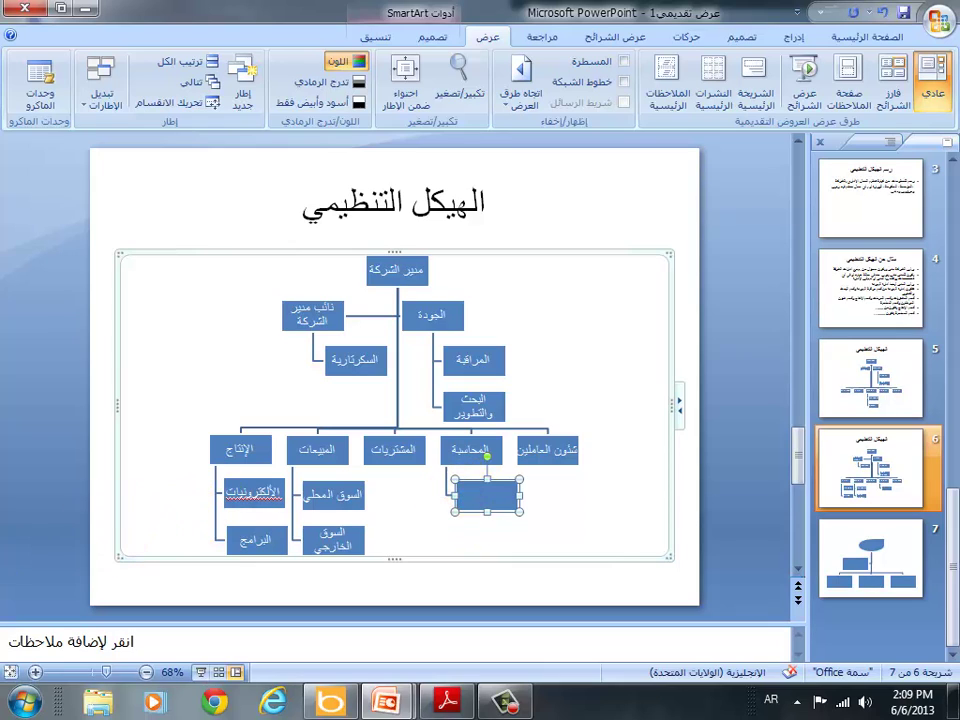
pyautogui.write('ال')
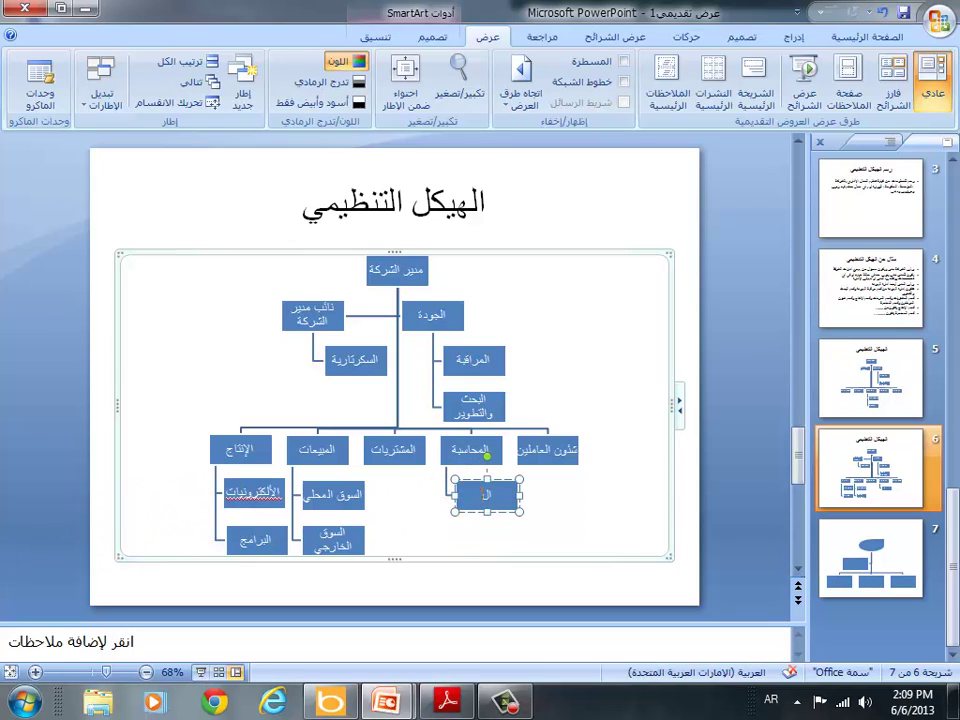
pyautogui.write('رواتب')
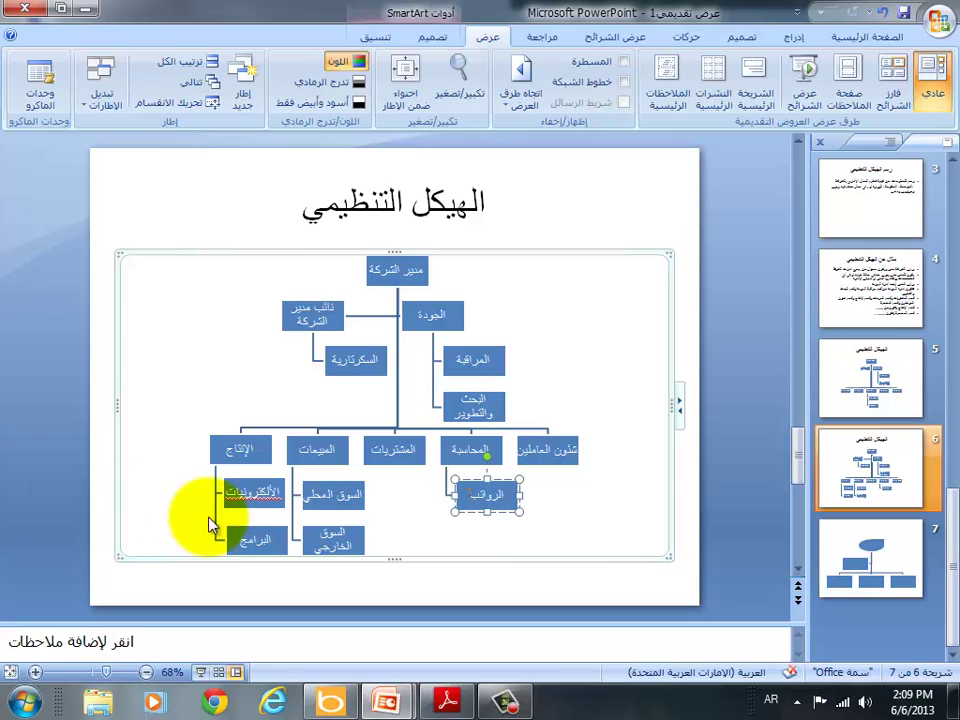
# Step: Add a second box under المحاسبة, below الرواتب, labelled المدير المالي
pyautogui.rightClick(451, 457)
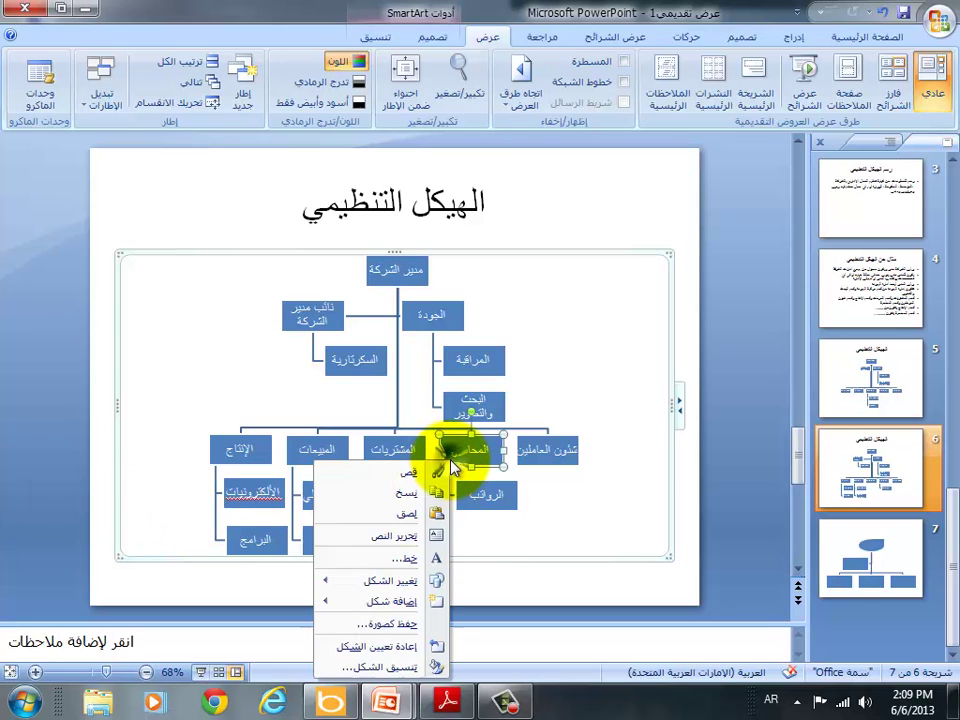
pyautogui.moveTo(428, 601)
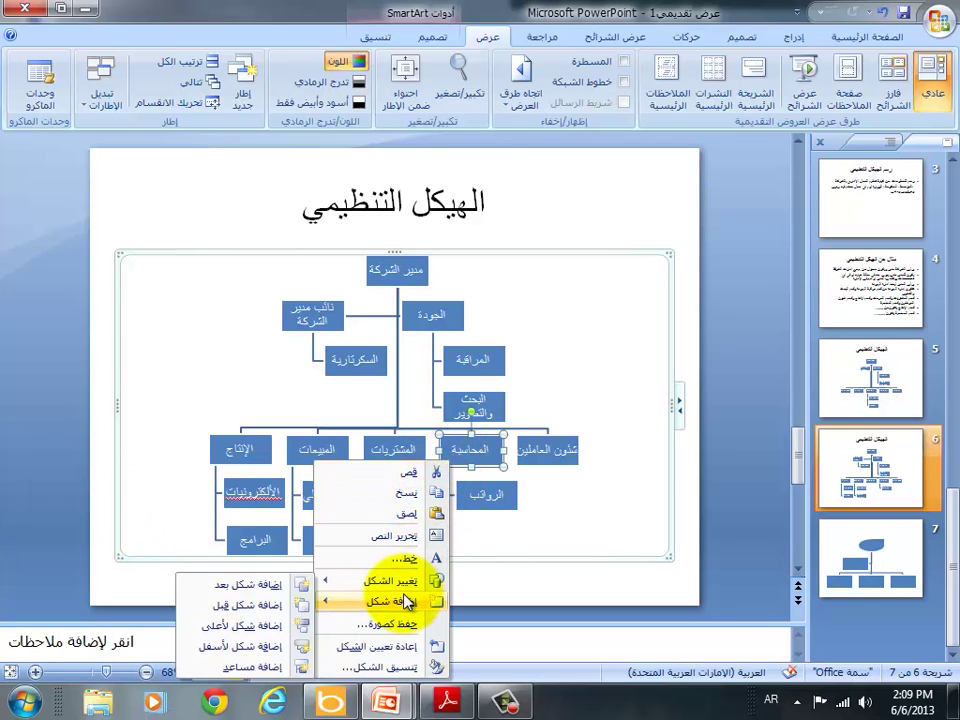
pyautogui.click(247, 651)
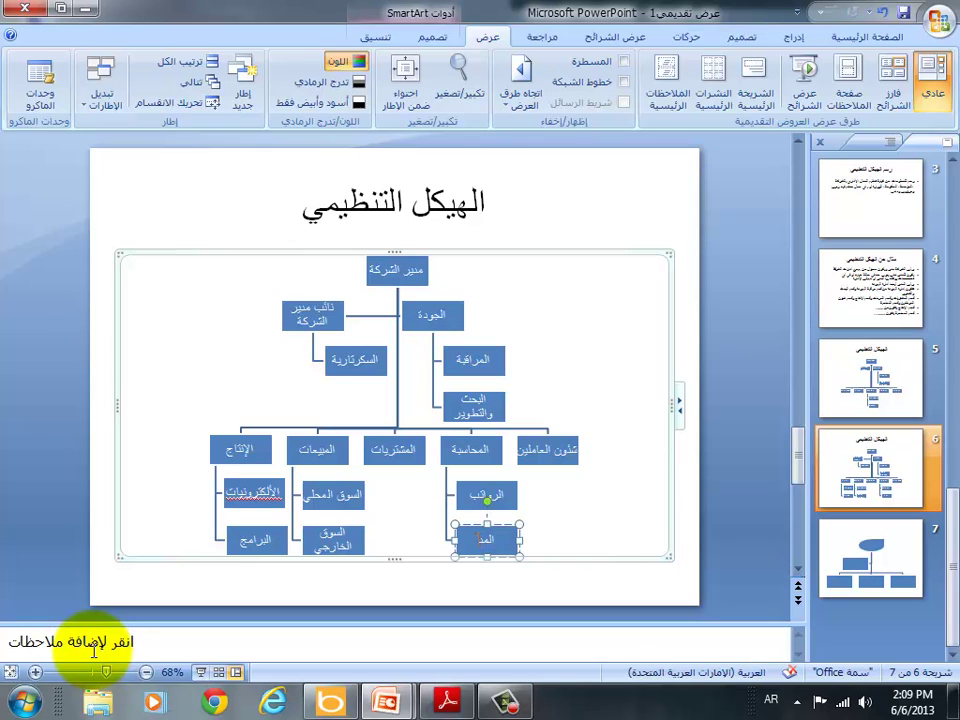
pyautogui.write('ال')
pyautogui.write('مالي')
pyautogui.click(480, 486)
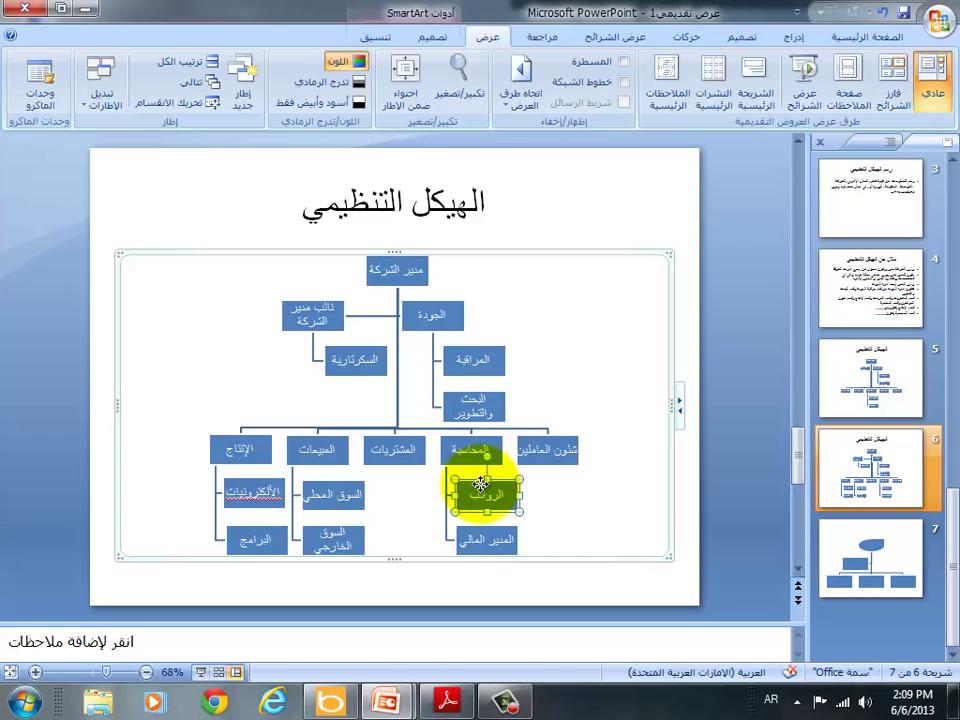
pyautogui.rightClick(480, 486)
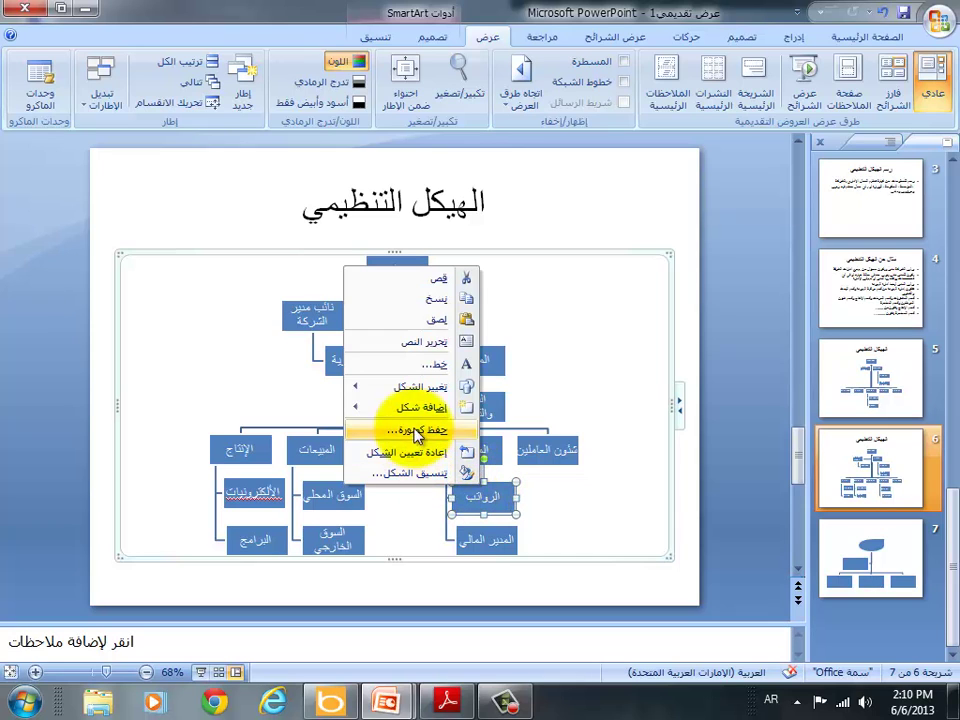
pyautogui.moveTo(405, 397)
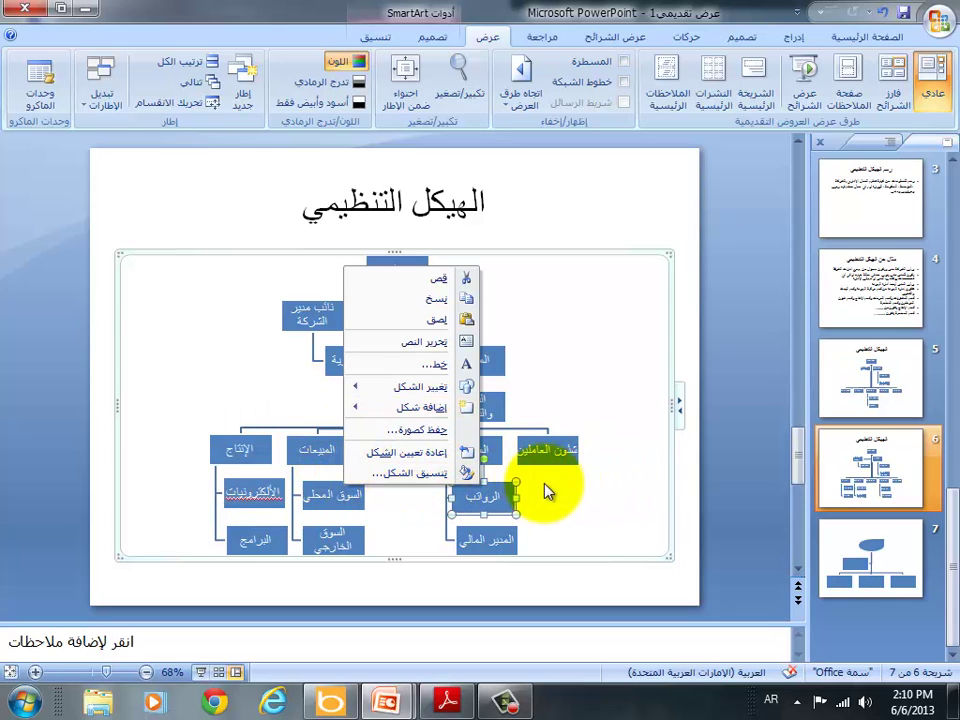
pyautogui.click(639, 500)
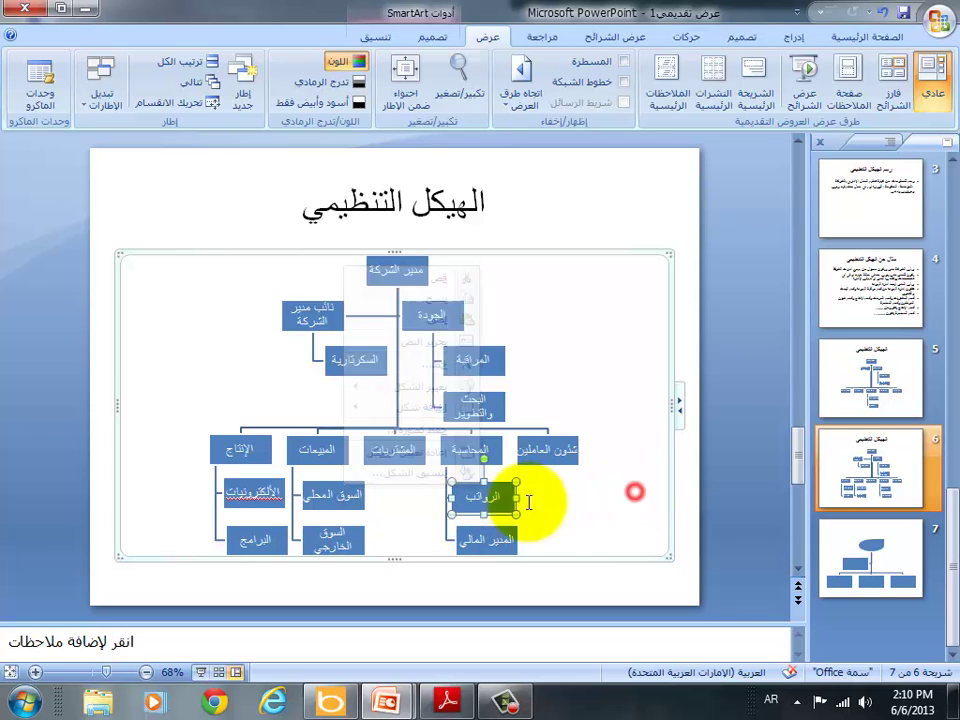
pyautogui.click(508, 530)
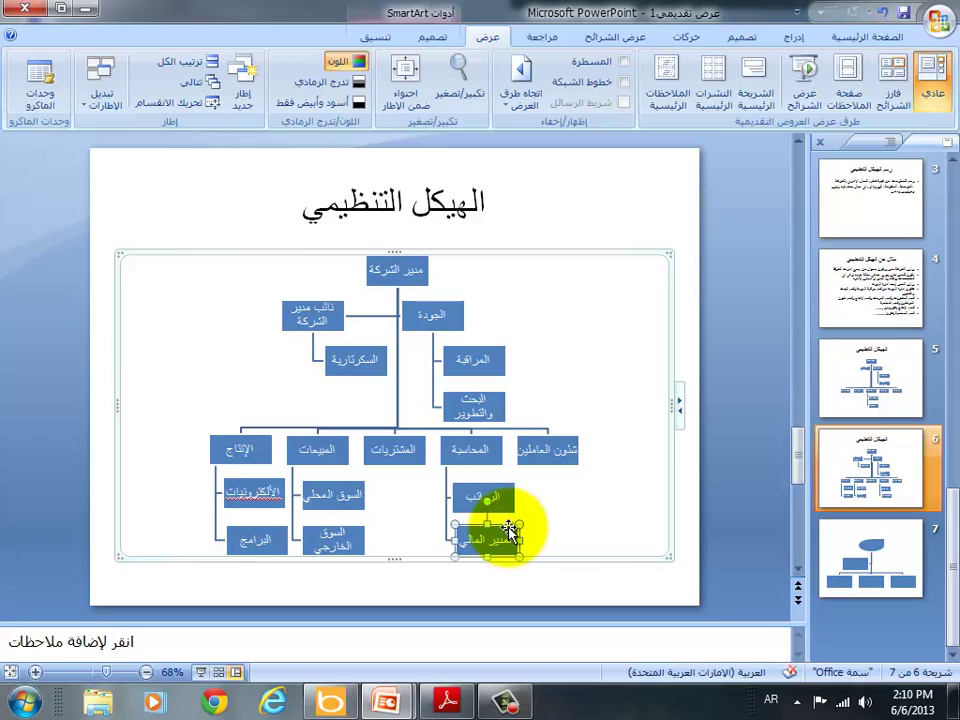
pyautogui.moveTo(508, 527); pyautogui.dragTo(478, 540)
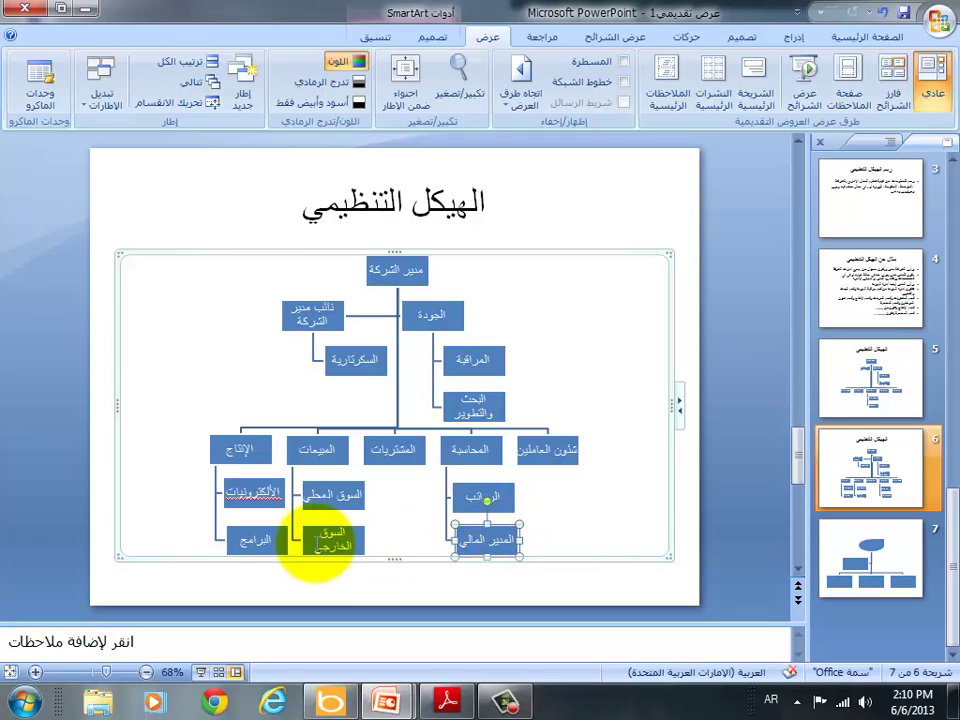
# Step: Add a box after المدير المالي and label it المدير الاداري in Arabic
pyautogui.rightClick(495, 538)
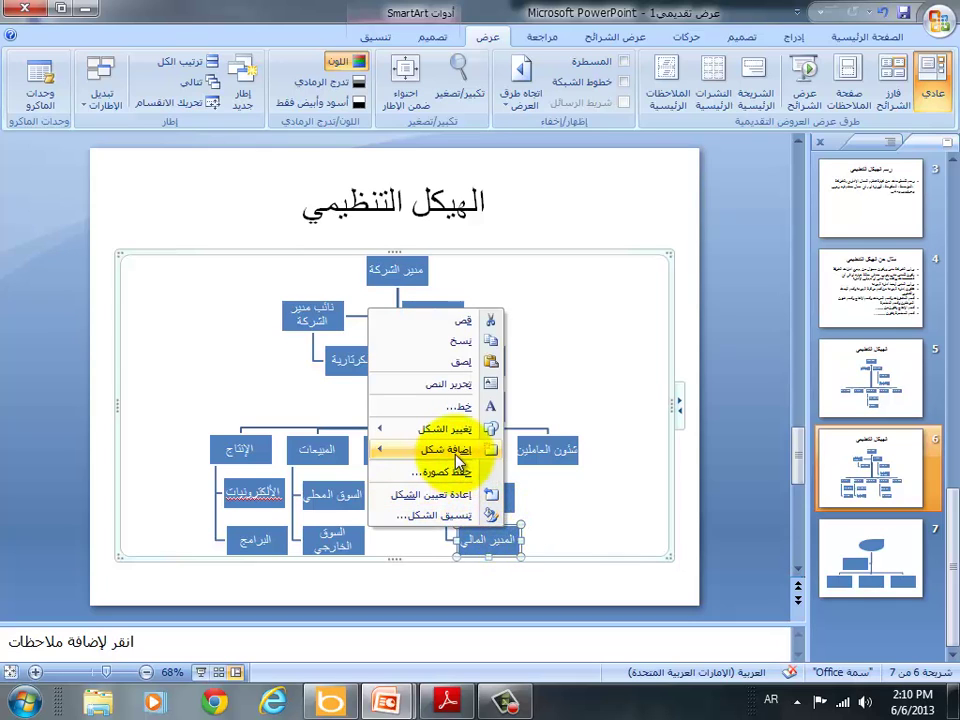
pyautogui.moveTo(390, 450)
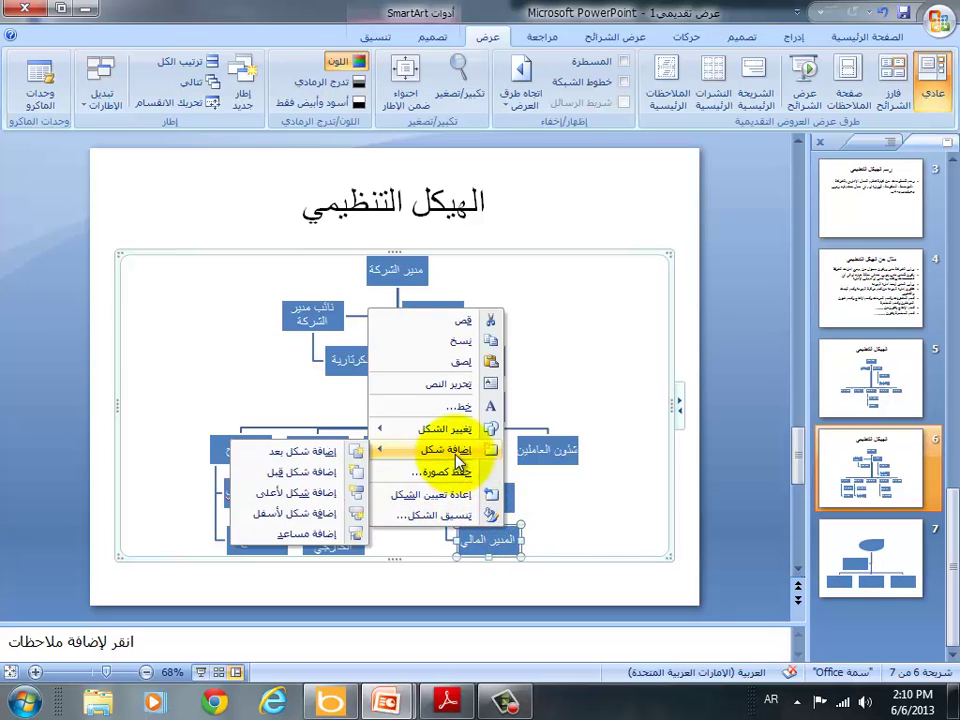
pyautogui.click(330, 452)
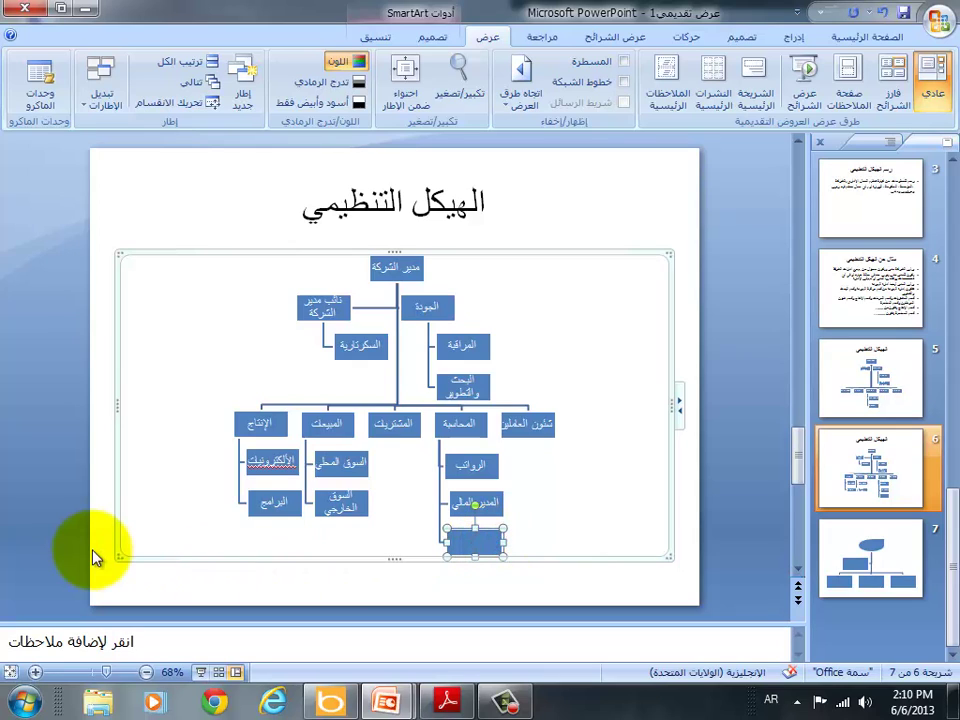
pyautogui.hotkey('alt', 'shift')
pyautogui.write('المدي')
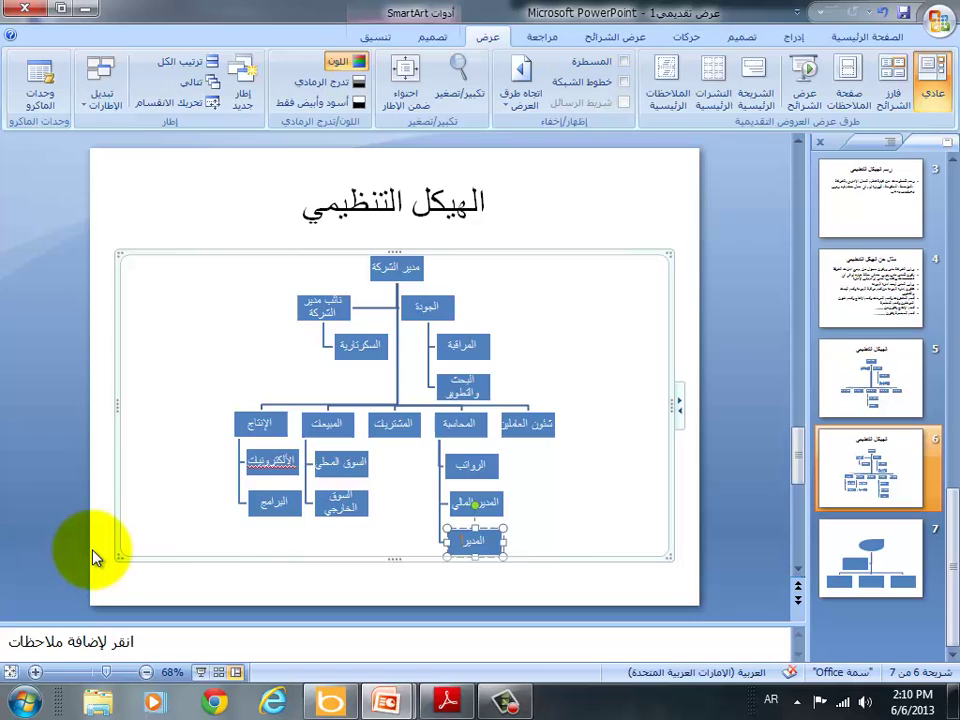
pyautogui.write('ر الادا')
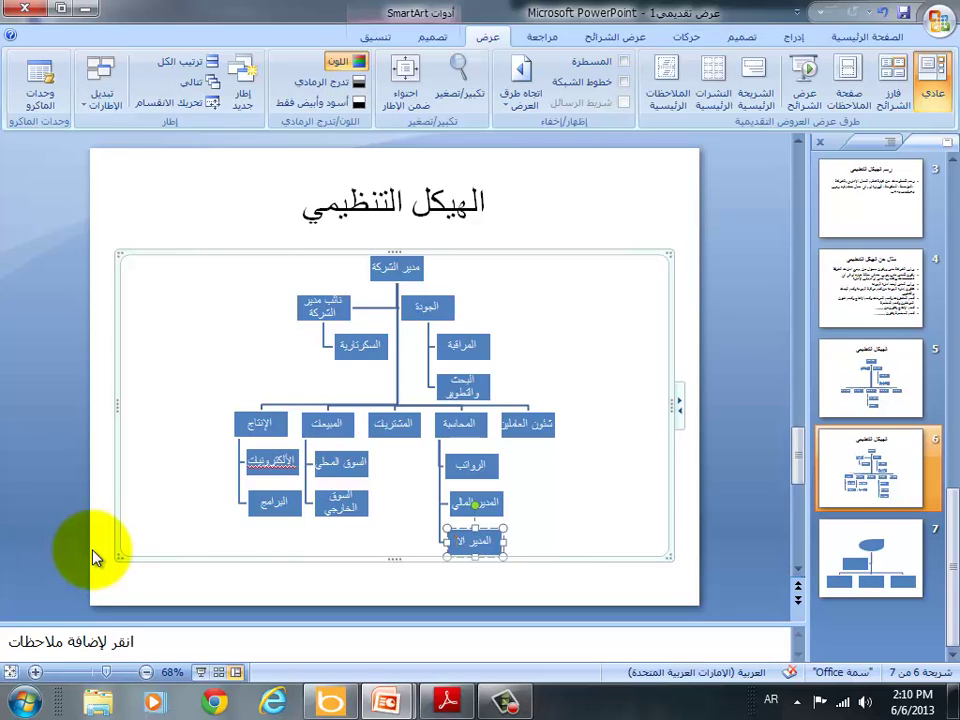
pyautogui.write('ر')
pyautogui.write('ي')
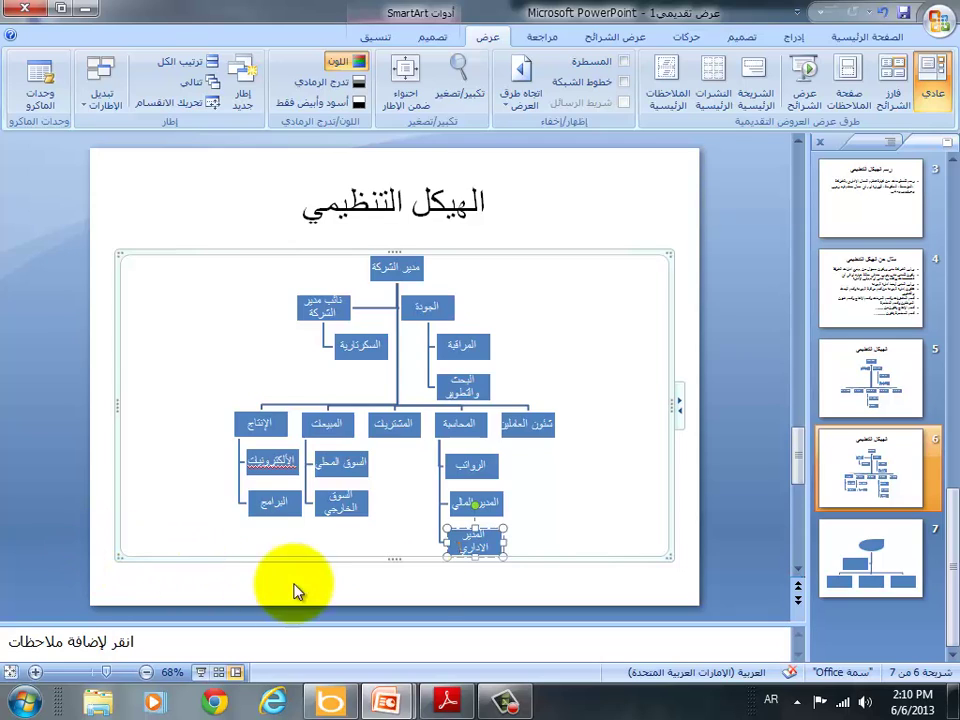
pyautogui.click(558, 503)
pyautogui.click(474, 535)
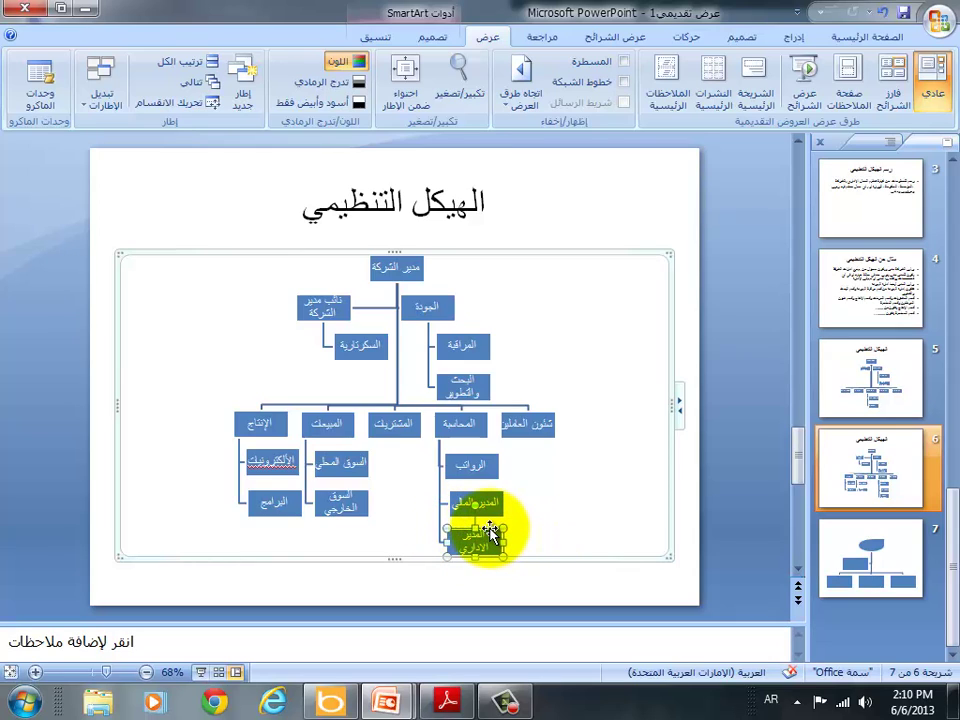
# Step: Add a box labelled كبير المحاسبين directly beneath المدير الاداري
pyautogui.rightClick(490, 537)
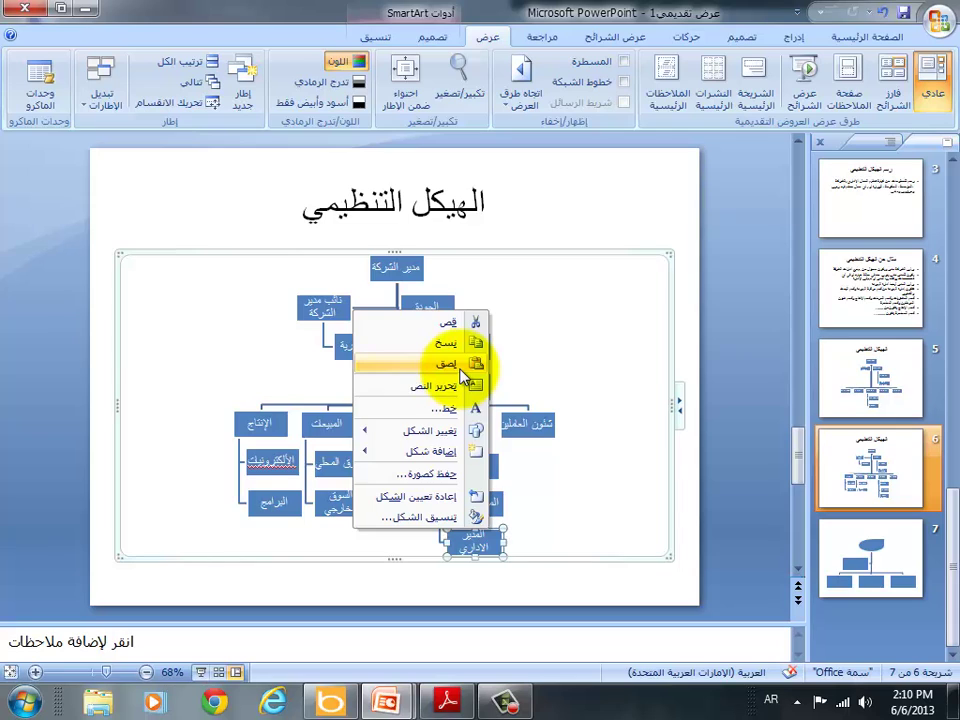
pyautogui.moveTo(455, 457)
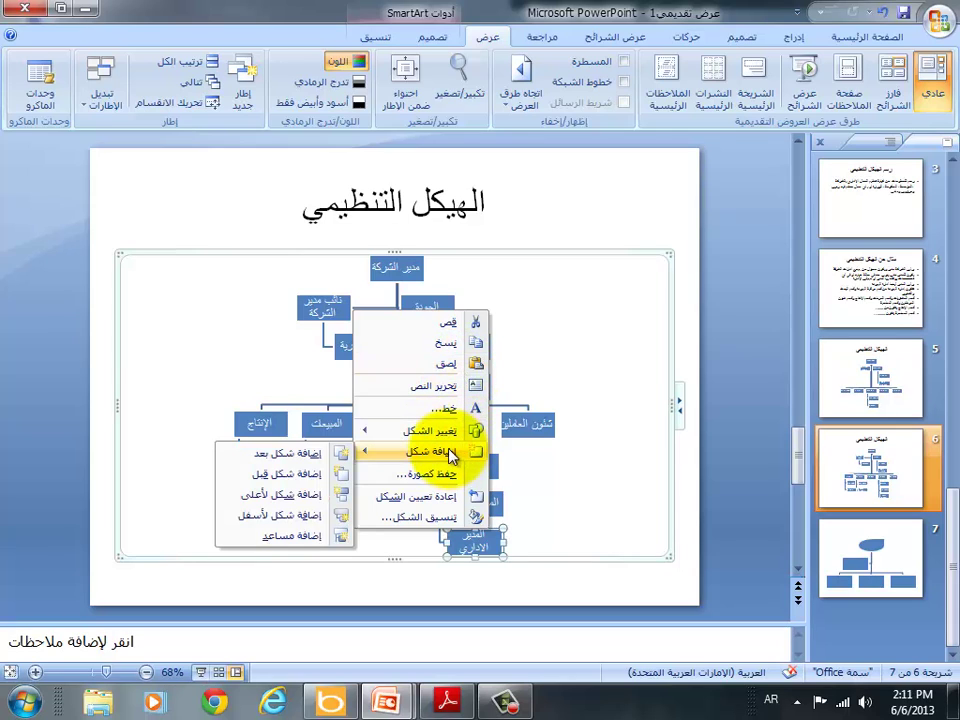
pyautogui.click(299, 524)
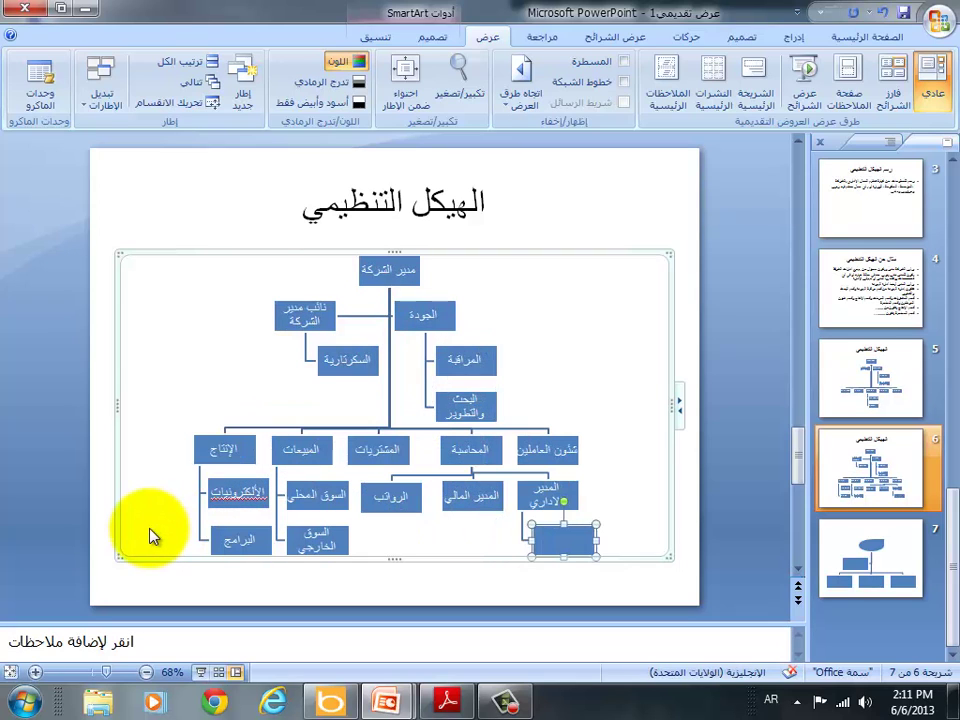
pyautogui.write('كير المحاس')
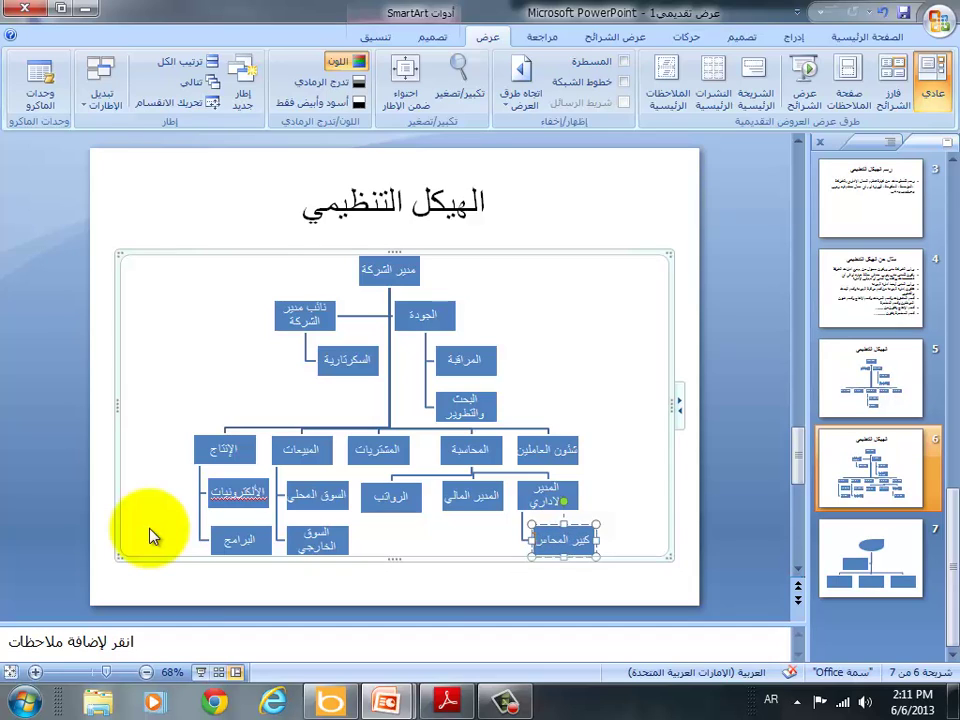
pyautogui.write('بين')
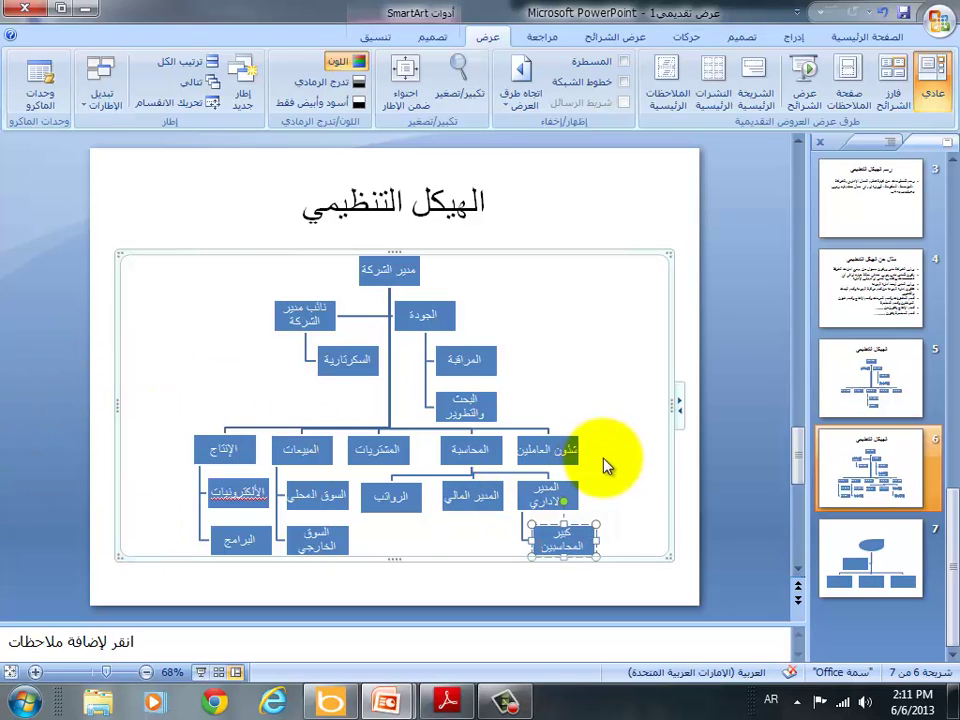
pyautogui.click(628, 482)
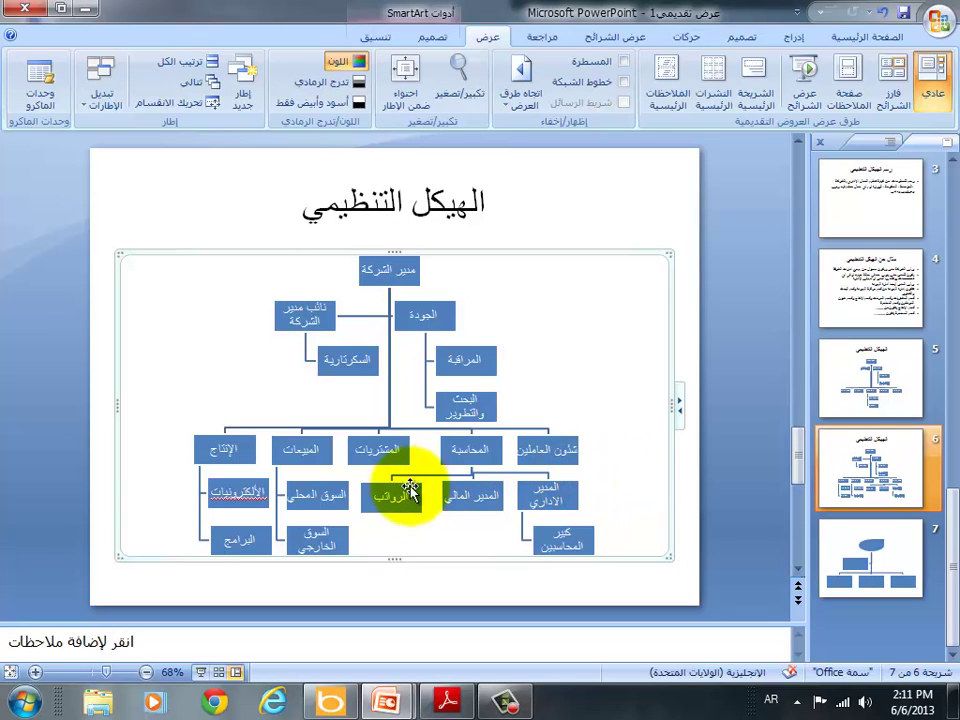
# Step: Cut the السوق المحلي and السوق الخارجي boxes out from under المبيعات
pyautogui.click(313, 484)
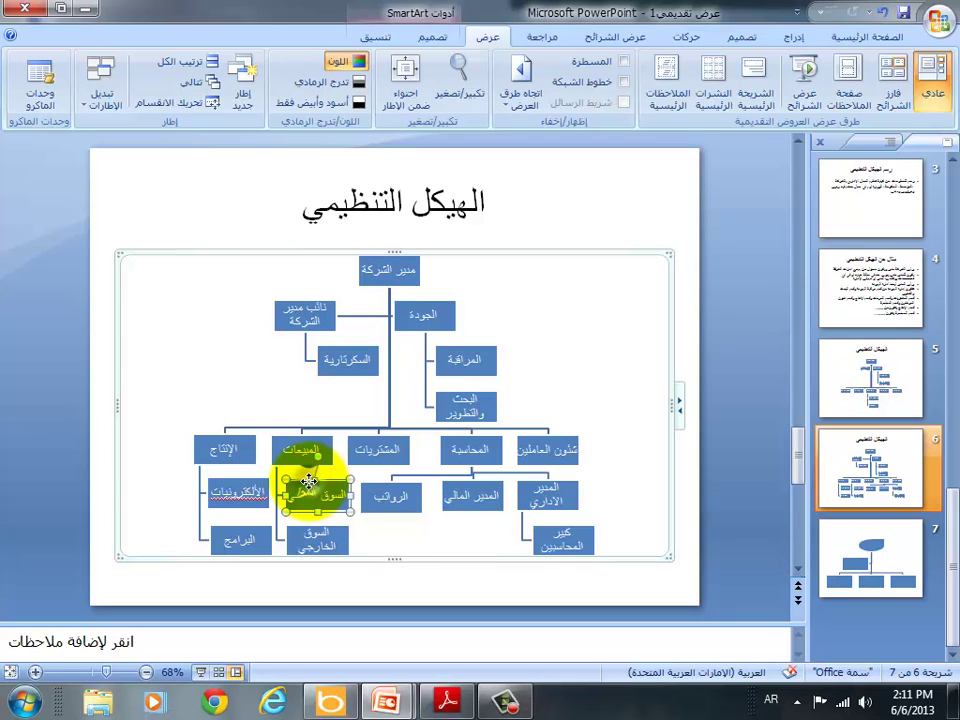
pyautogui.rightClick(310, 484)
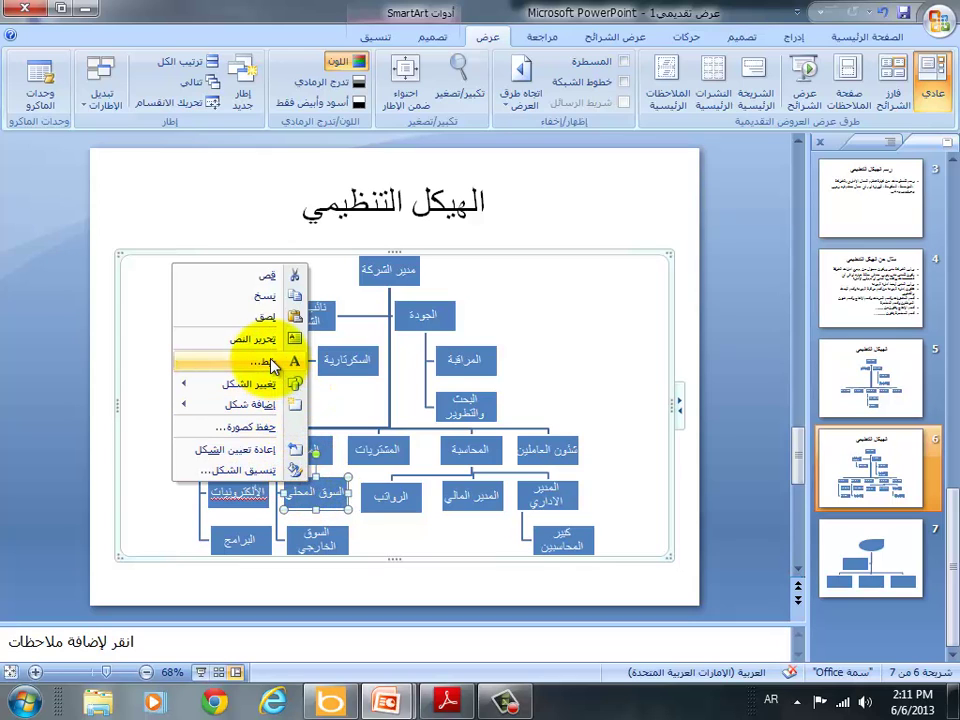
pyautogui.click(262, 273)
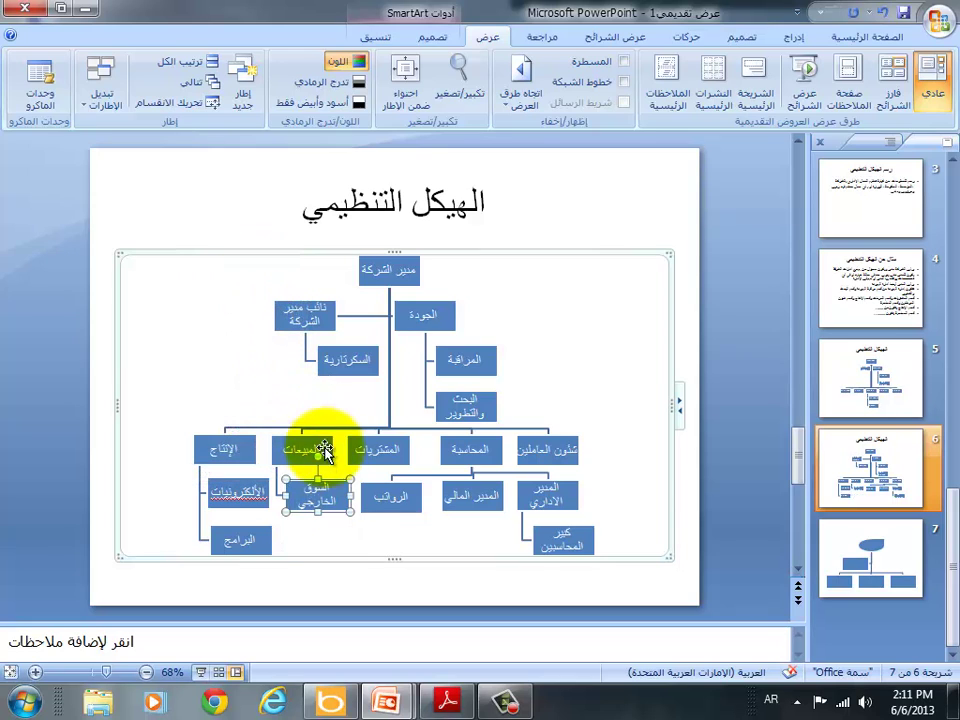
pyautogui.click(318, 492)
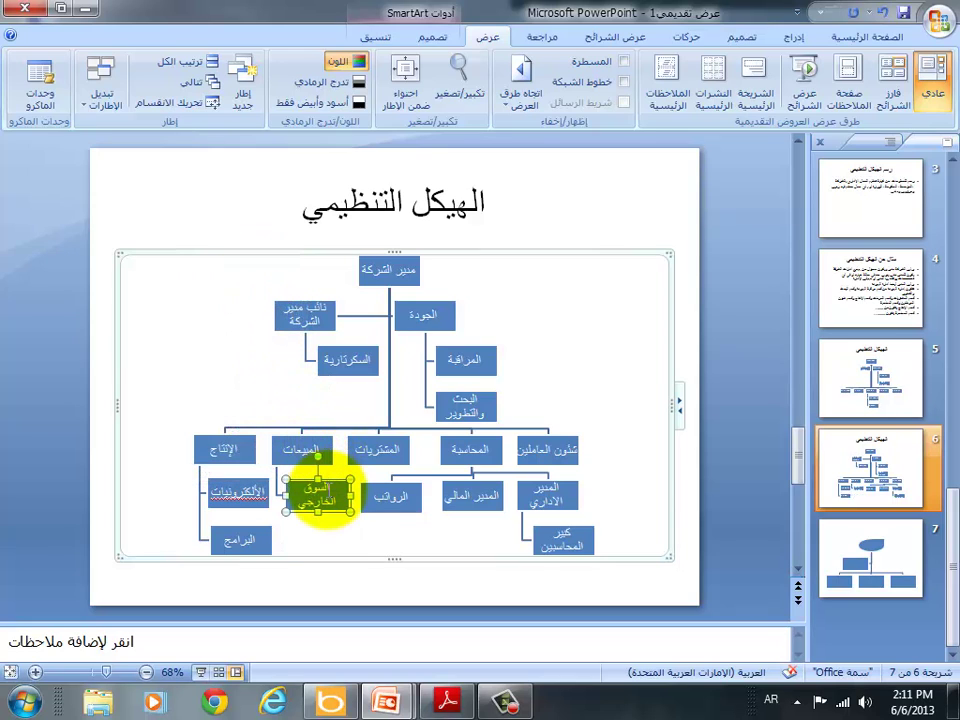
pyautogui.moveTo(318, 492); pyautogui.dragTo(325, 480)
pyautogui.rightClick(326, 482)
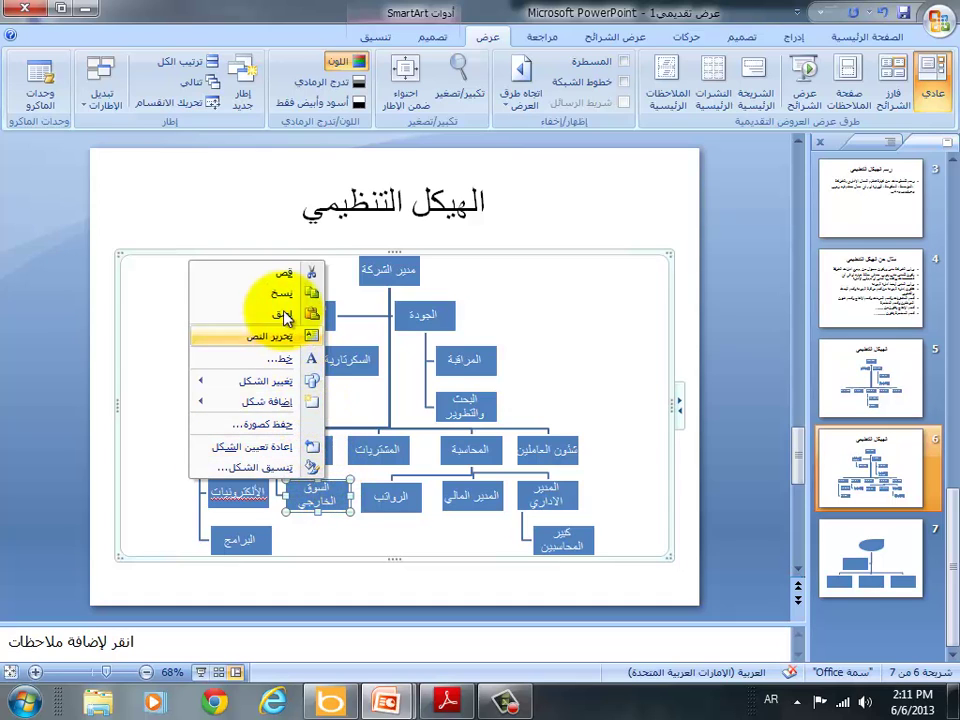
pyautogui.click(290, 274)
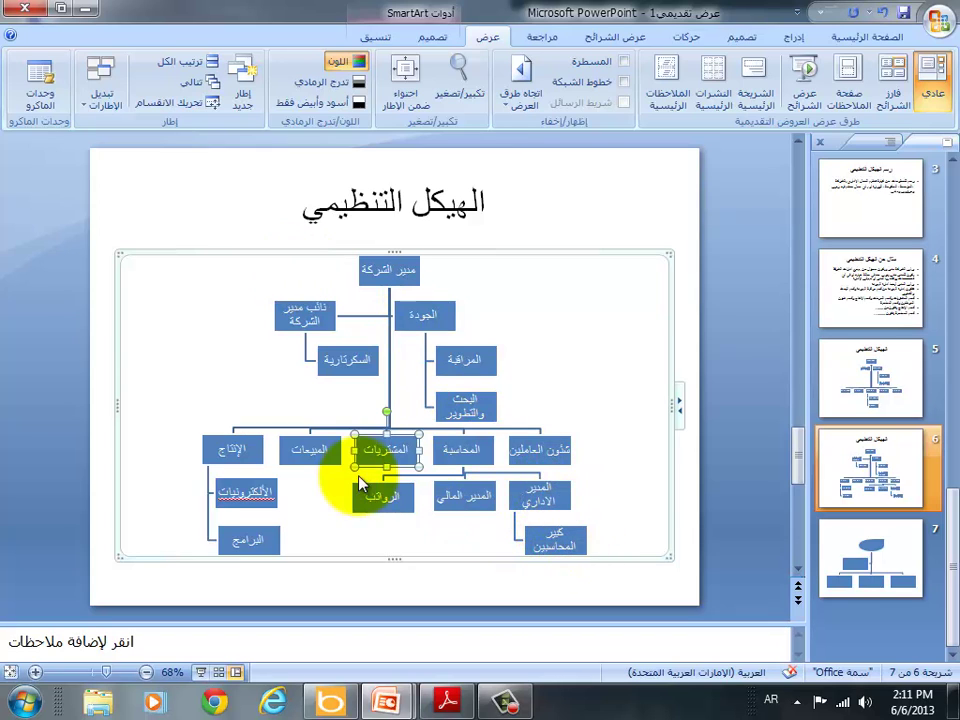
pyautogui.click(565, 530)
pyautogui.moveTo(578, 523); pyautogui.dragTo(324, 464)
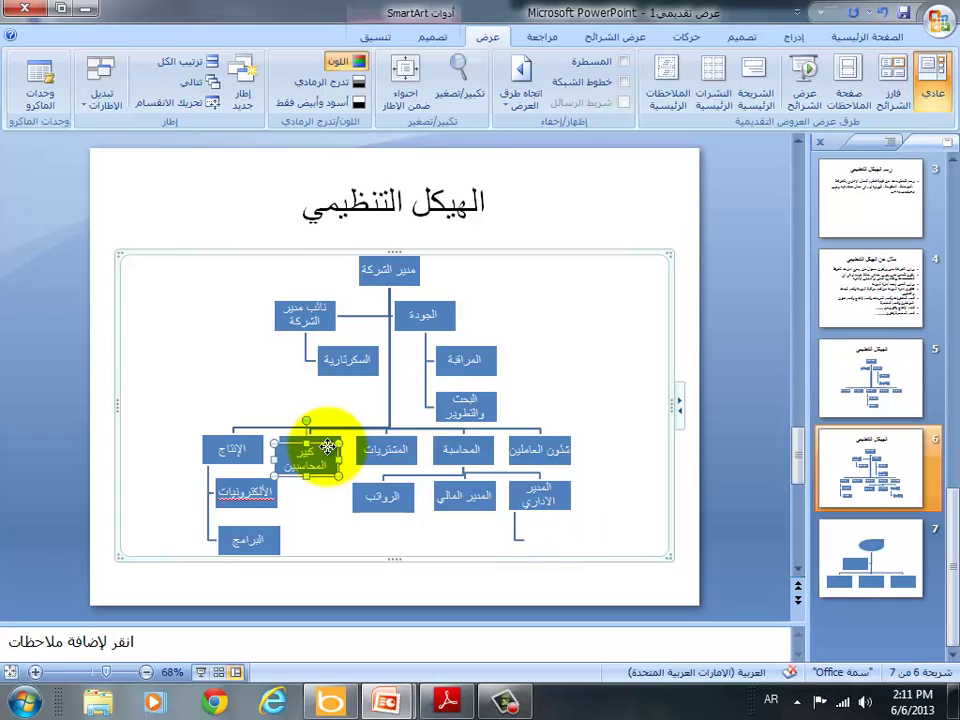
pyautogui.moveTo(324, 464); pyautogui.dragTo(321, 508)
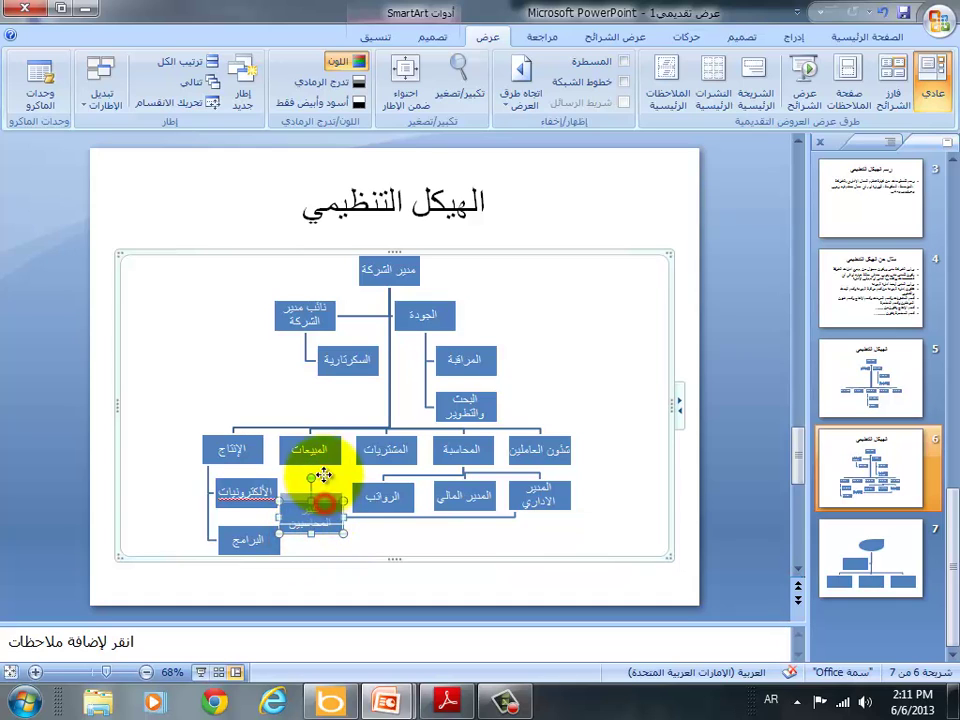
pyautogui.moveTo(311, 510); pyautogui.dragTo(311, 485)
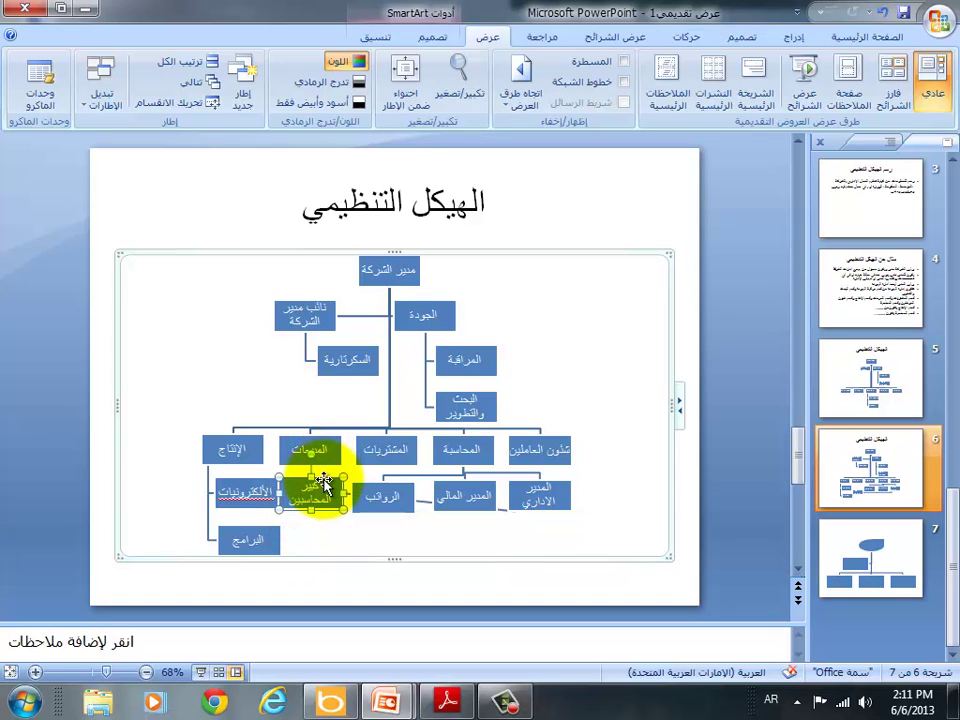
pyautogui.click(321, 532)
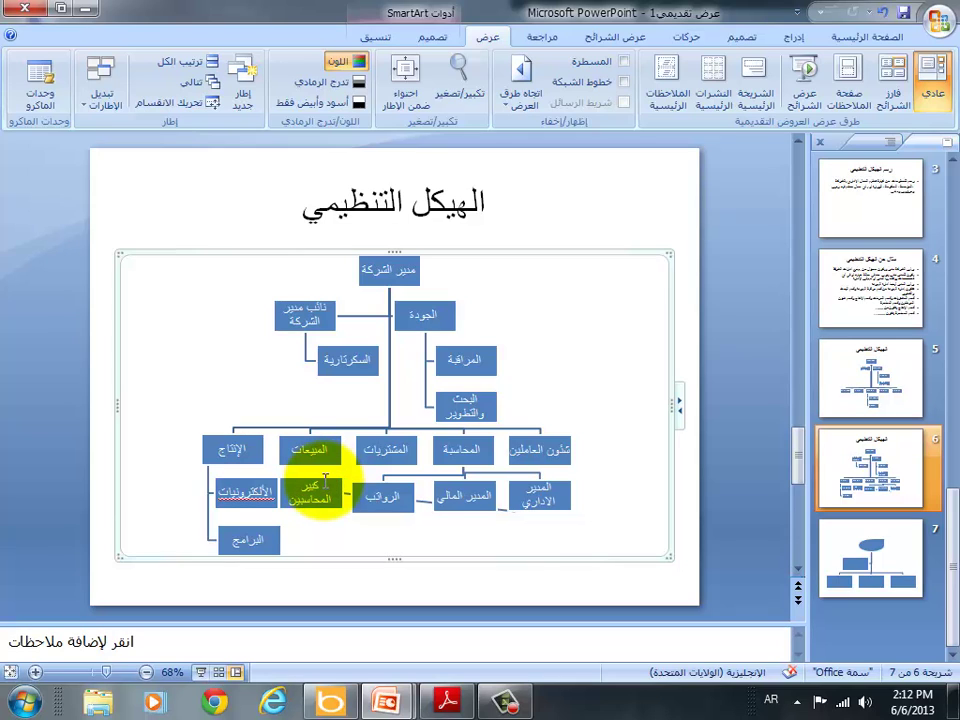
pyautogui.moveTo(323, 483); pyautogui.dragTo(568, 534)
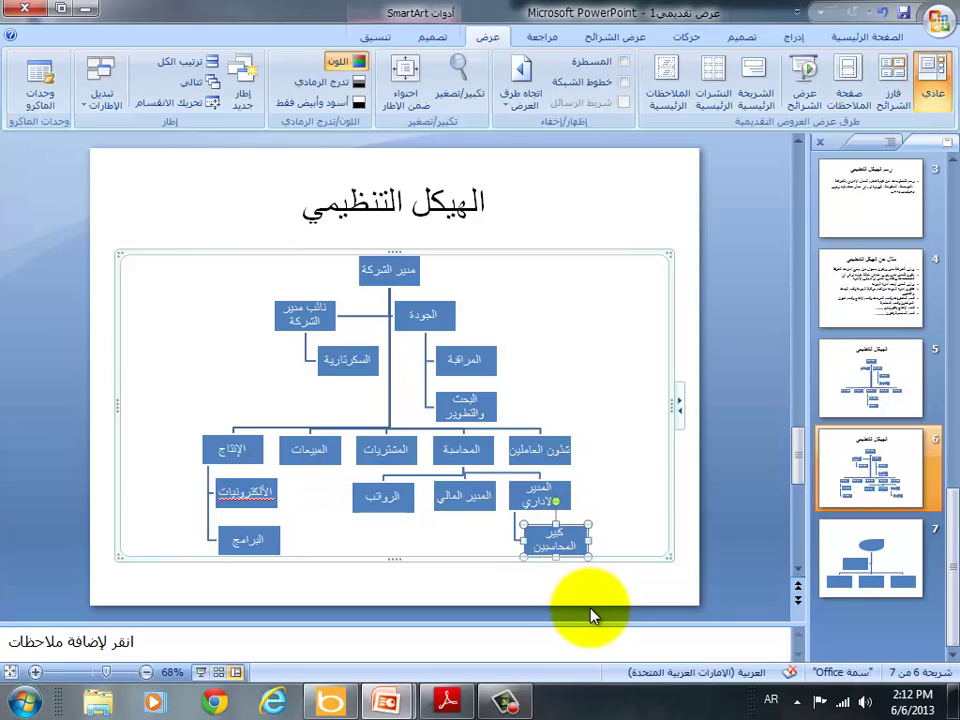